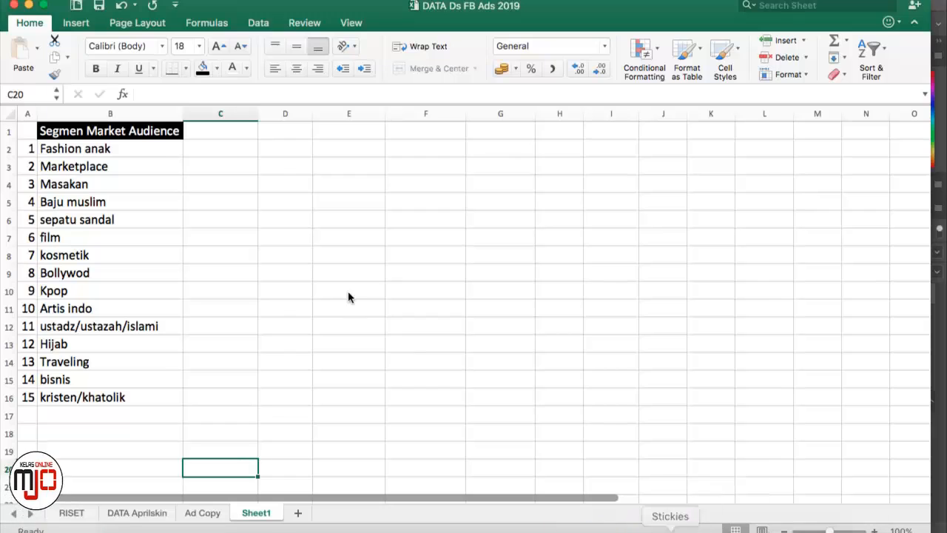
Review the market audience segments listed in column B, from Fashion anak down to kristen/khatolik
left_click(349, 291)
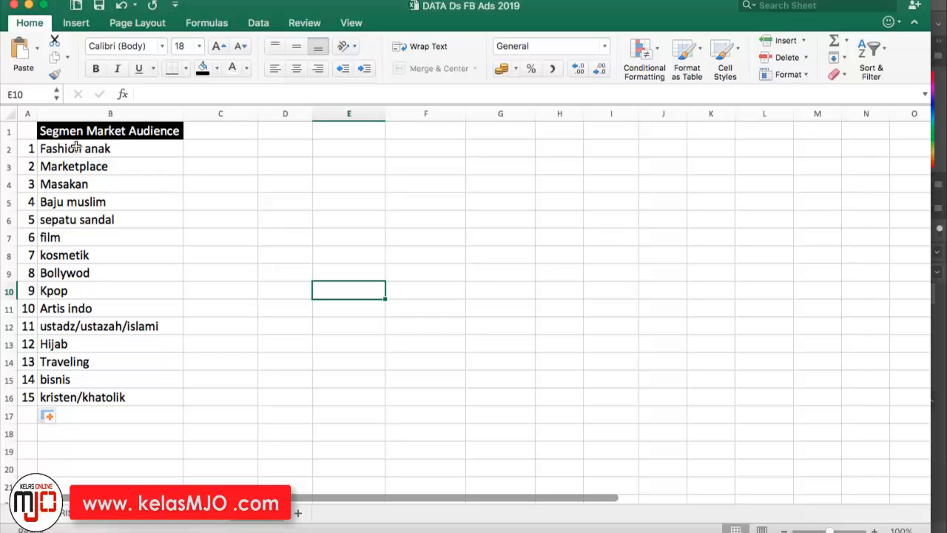
left_click(68, 148)
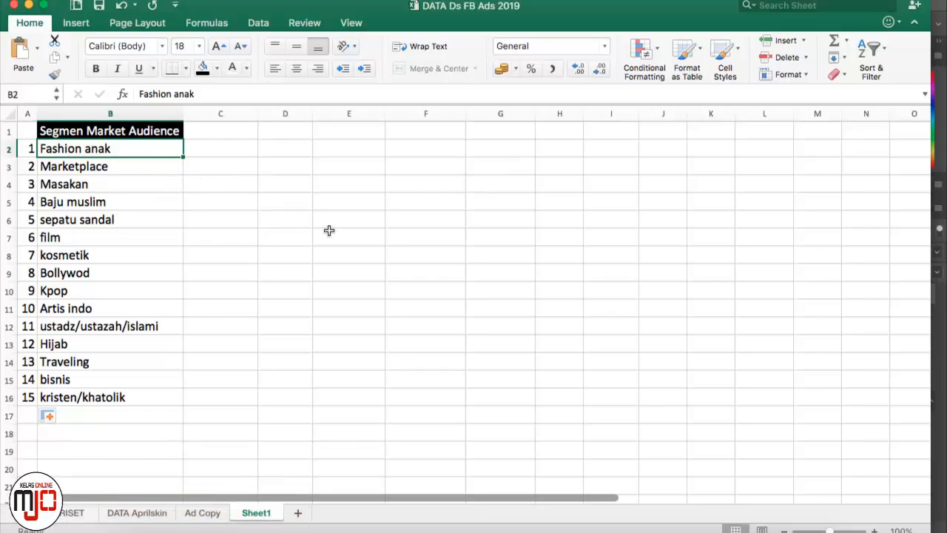
left_click(191, 206)
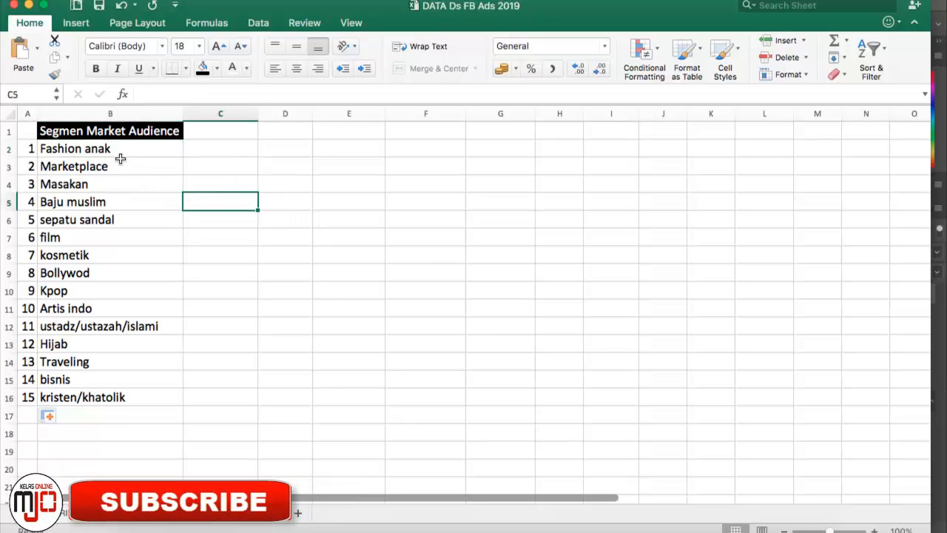
left_click(64, 153)
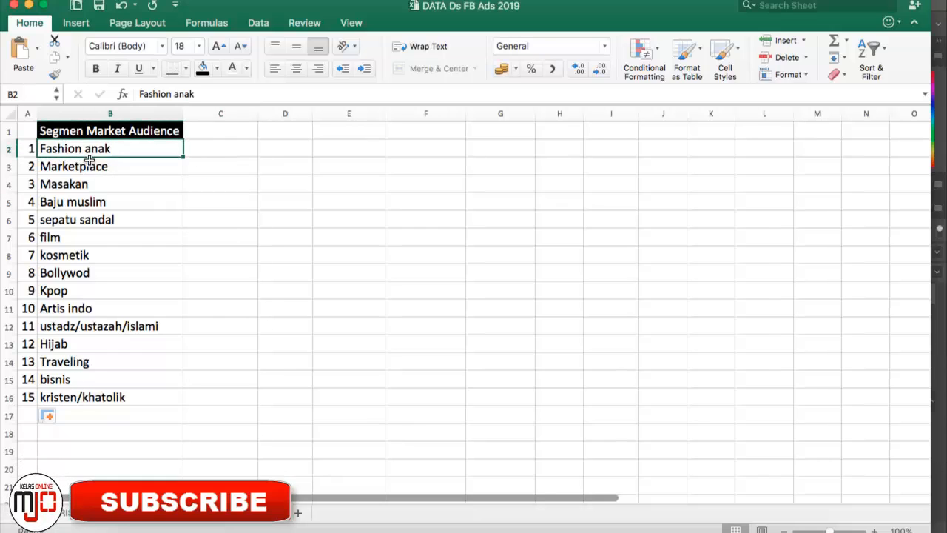
left_click(88, 172)
left_click(74, 182)
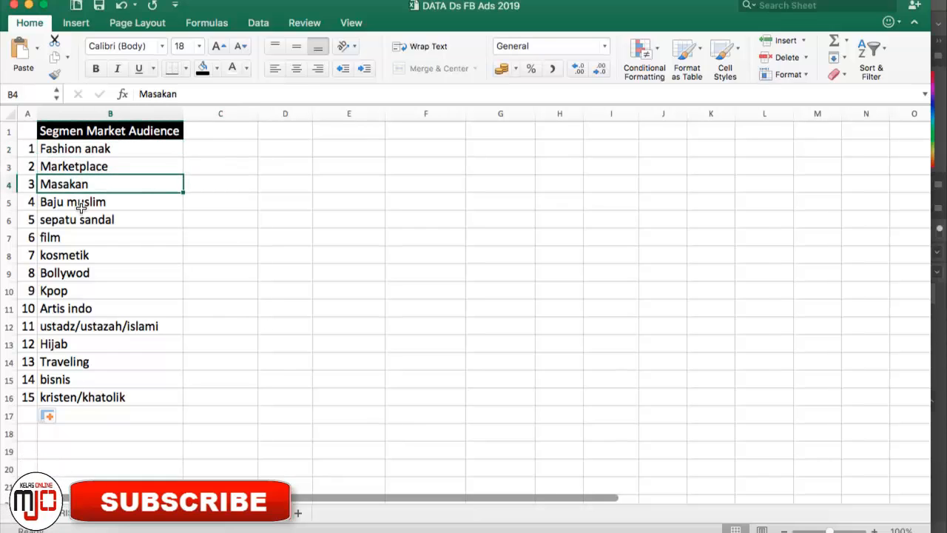
left_click(78, 397)
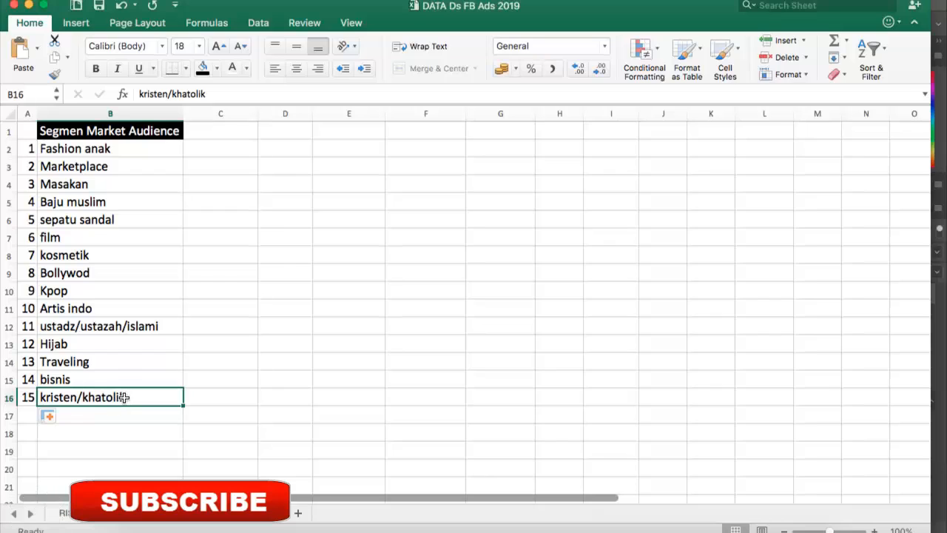
left_click(80, 327)
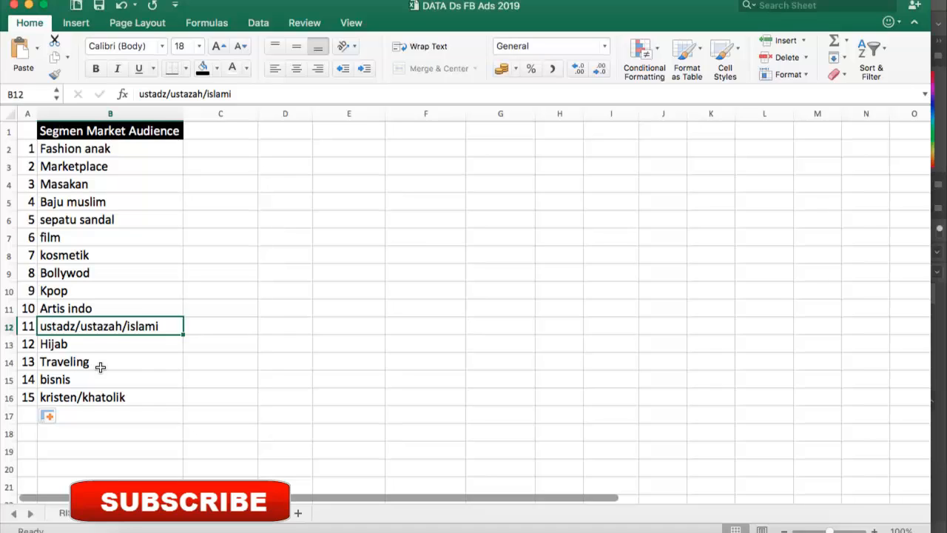
left_click(99, 379)
left_click(99, 395)
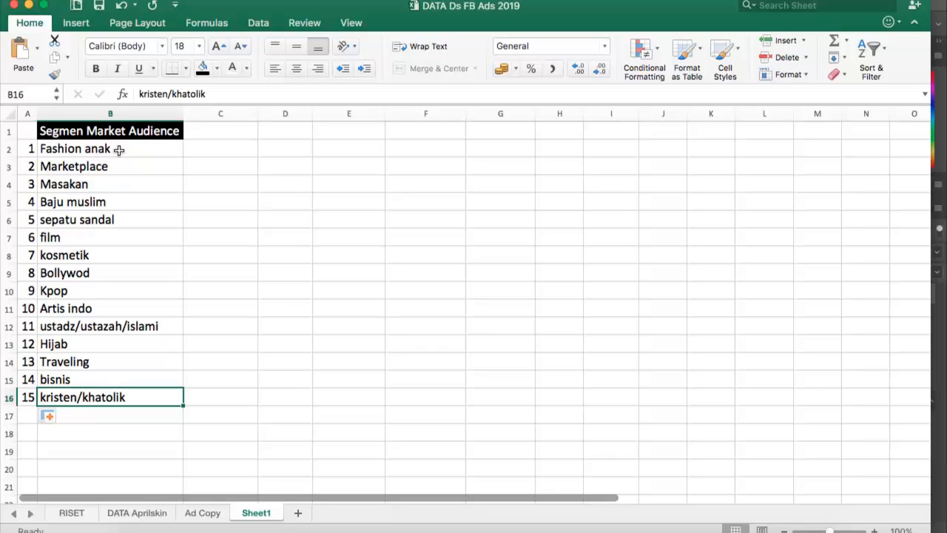
left_click_drag(111, 149, 97, 394)
Switch to the PowerPoint blueprint and highlight the AUDIENCE INSIGHT heading on the Strategi Riset Audience slide
mouse_move(566, 529)
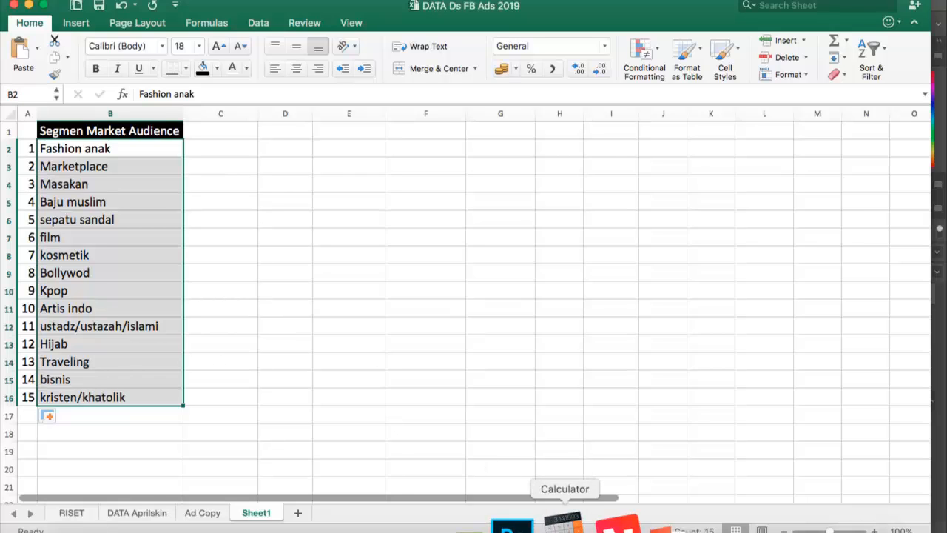
left_click(609, 526)
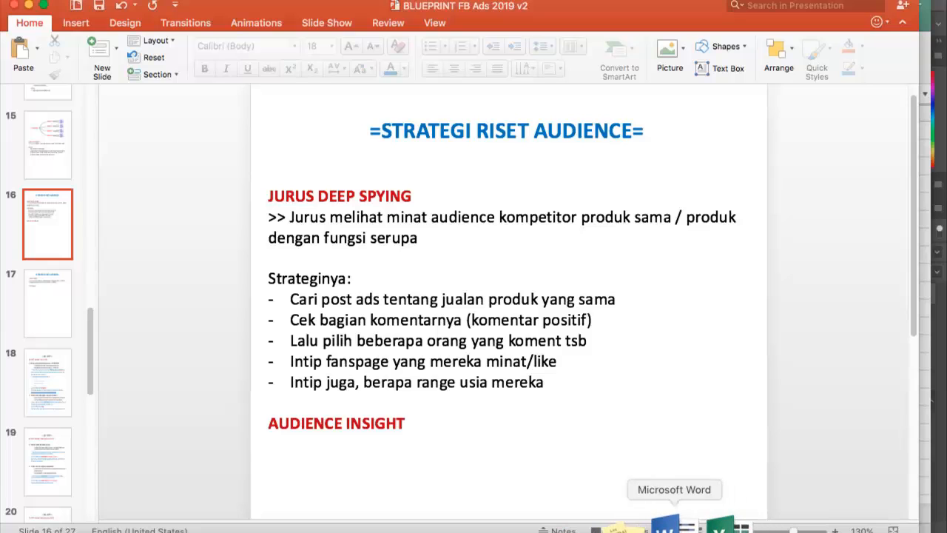
left_click(721, 526)
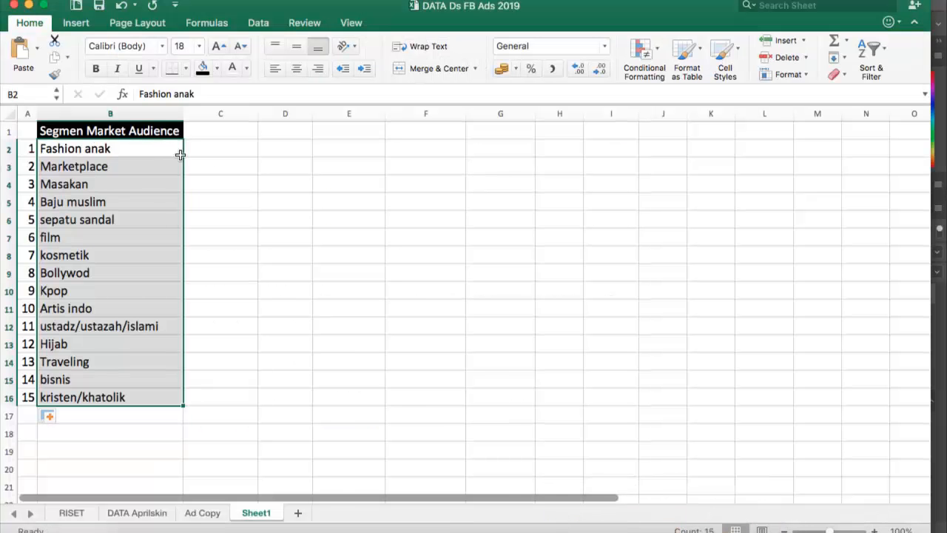
left_click(244, 166)
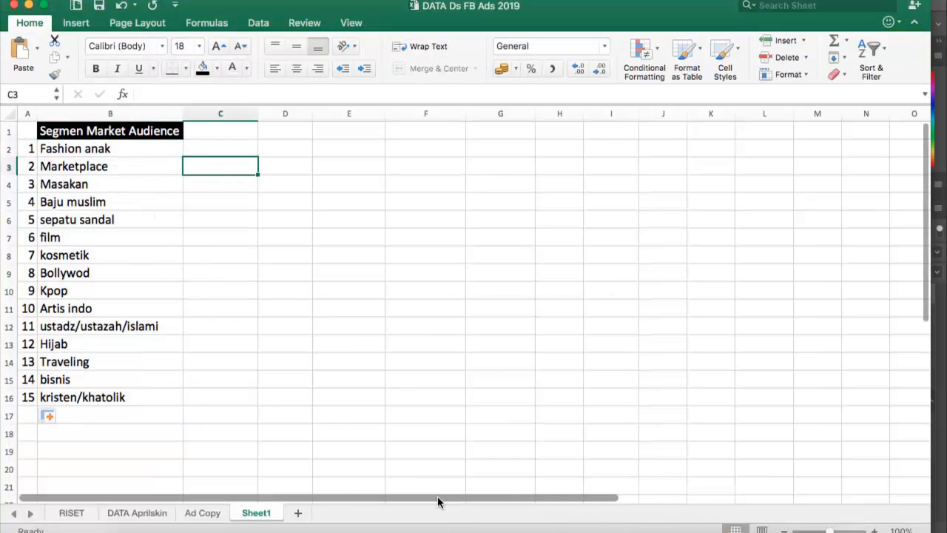
left_click(498, 527)
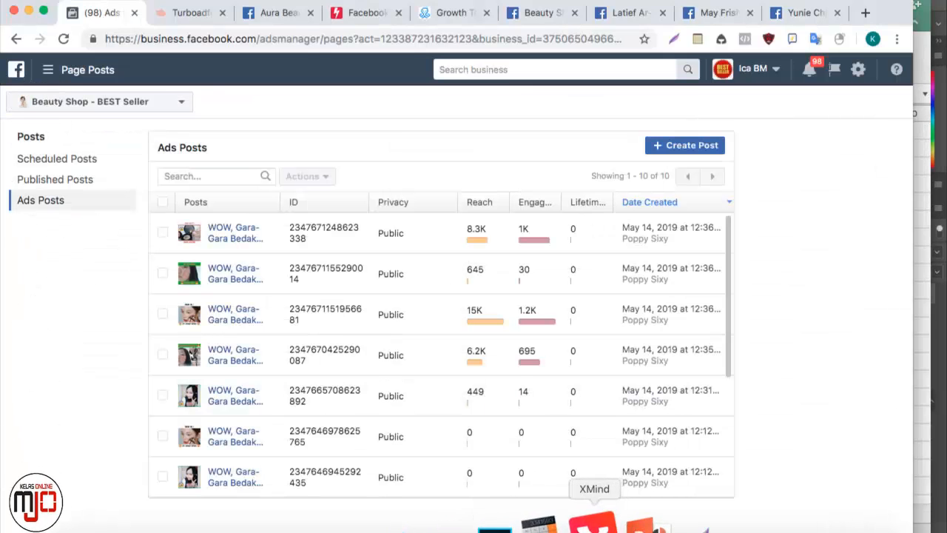
left_click(596, 527)
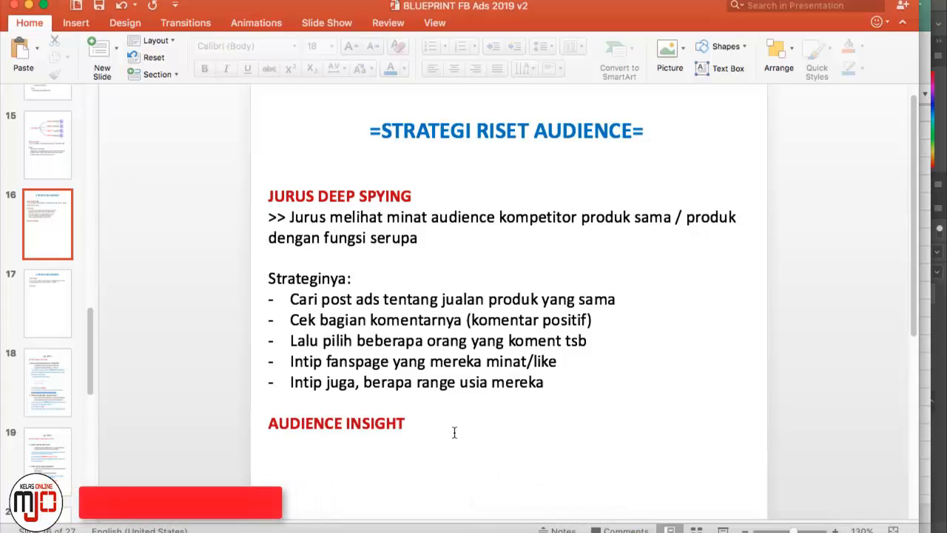
left_click(412, 422)
left_click_drag(362, 420, 312, 426)
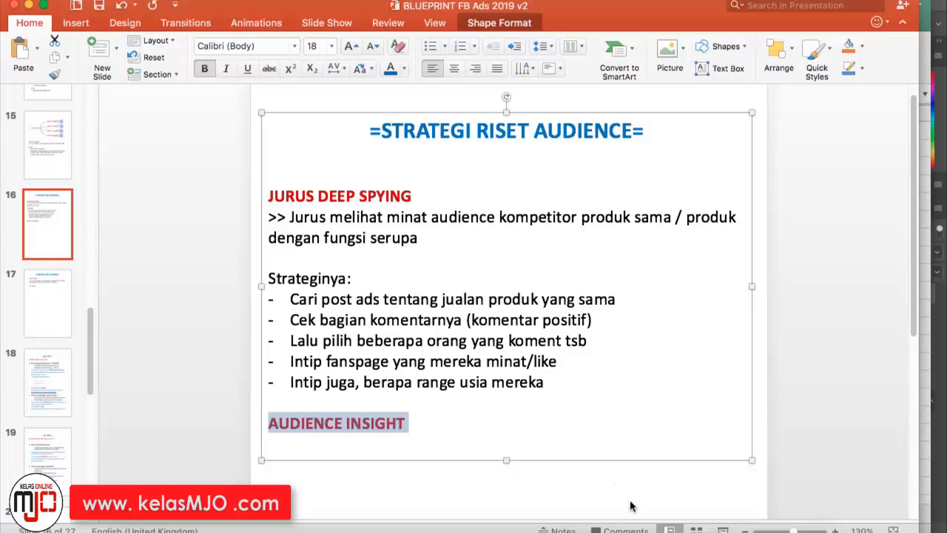
Return to the Excel workbook and go over the full segment list again, ending at the kristen/khatolik entry
left_click(704, 520)
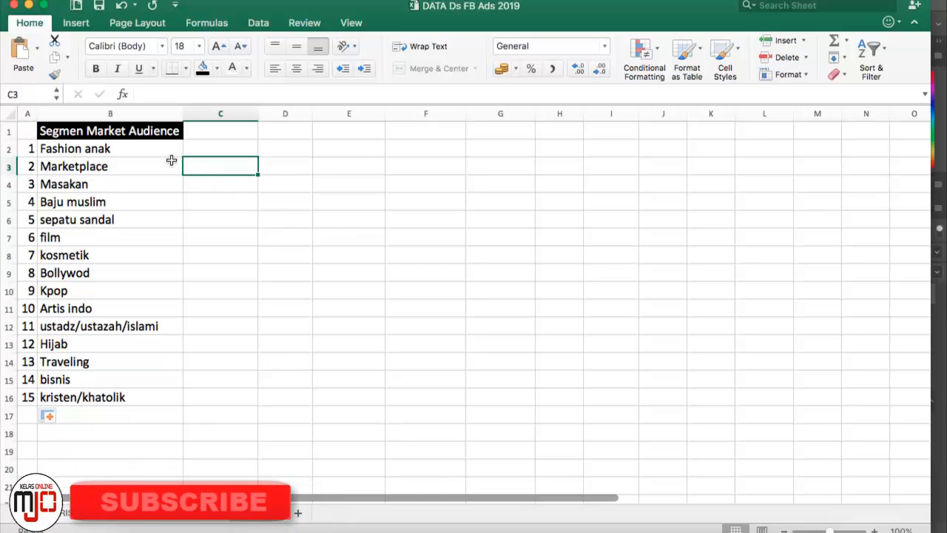
left_click(88, 155)
left_click_drag(89, 158, 106, 411)
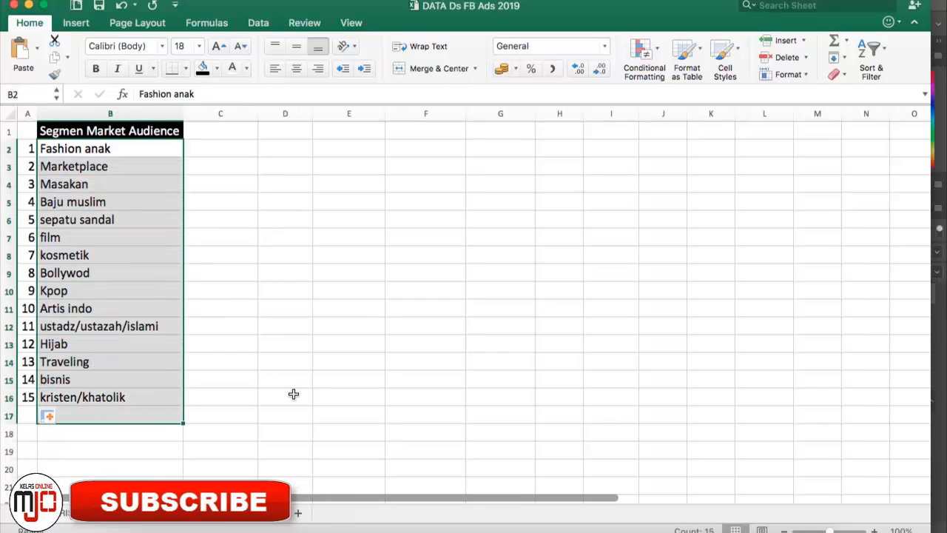
left_click(133, 397)
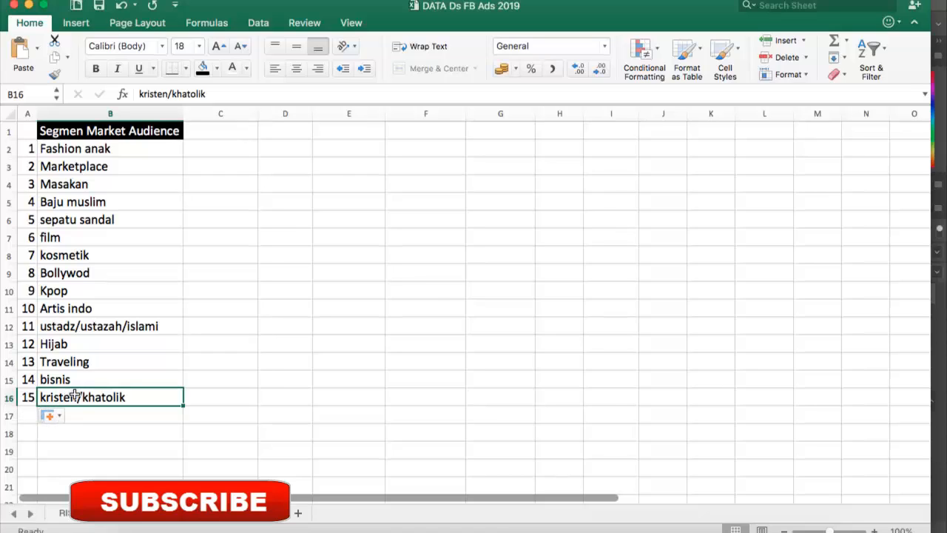
Switch to Chrome, open Audience Insights for Everyone on Facebook and dismiss the audience size and location tips
mouse_move(466, 529)
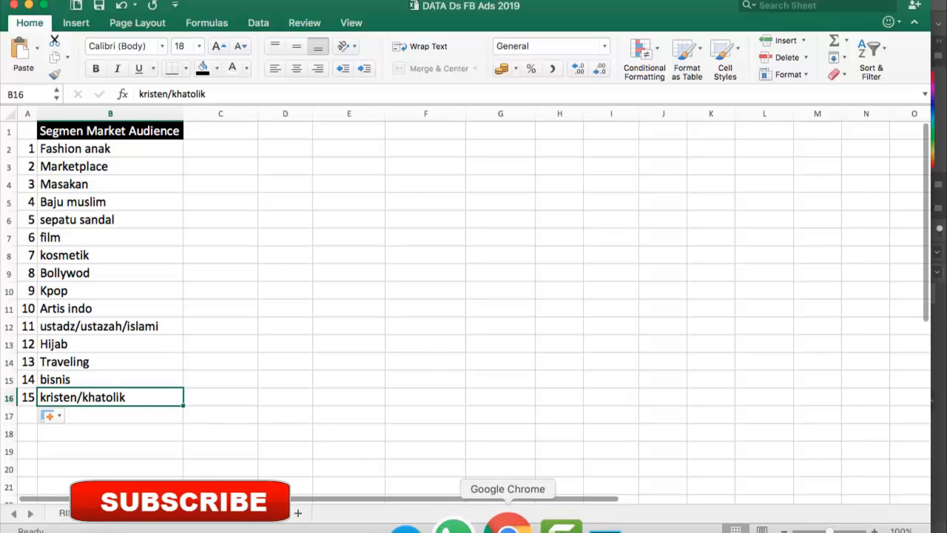
left_click(507, 527)
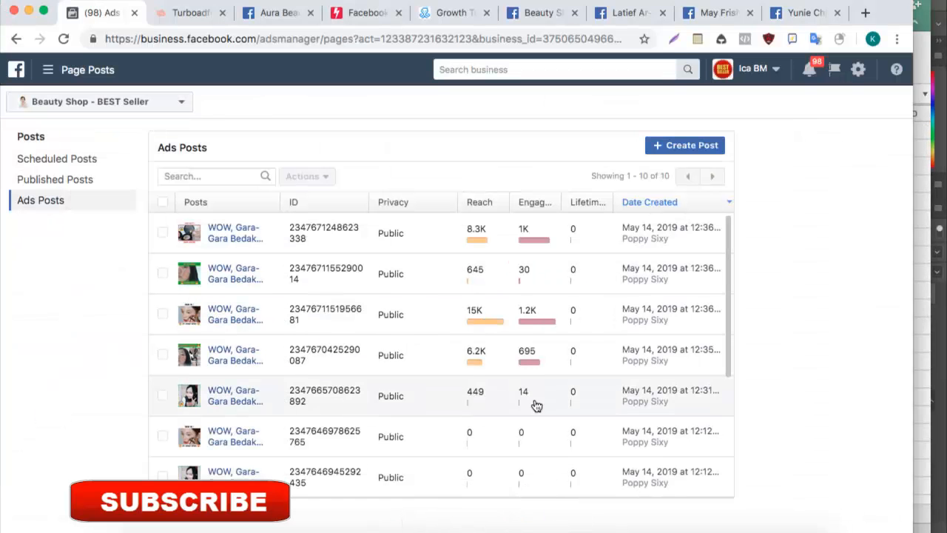
left_click(48, 69)
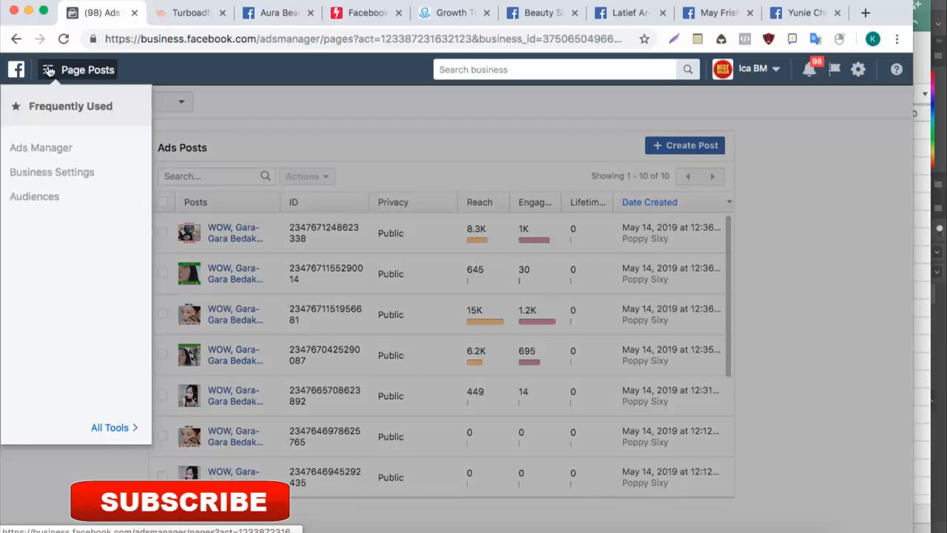
left_click(127, 428)
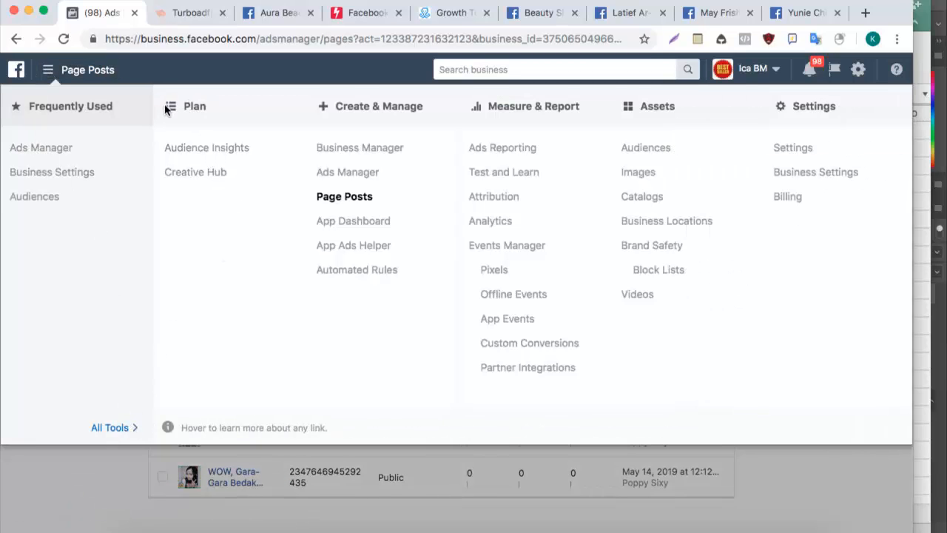
left_click_drag(206, 107, 170, 114)
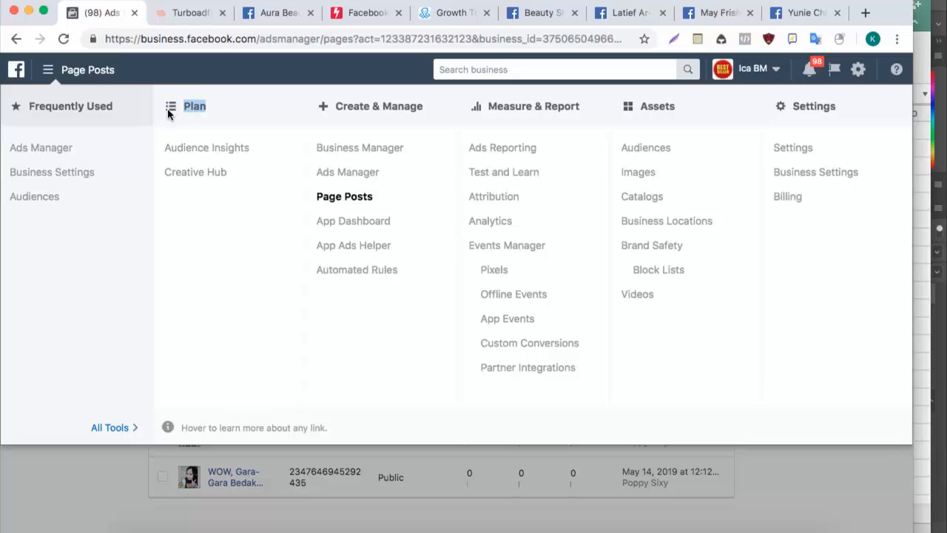
left_click(199, 154)
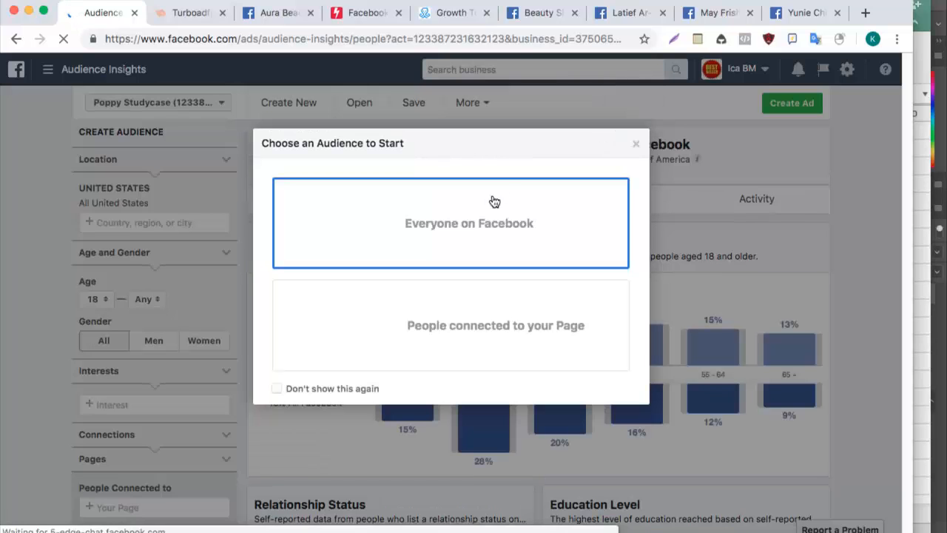
left_click(460, 236)
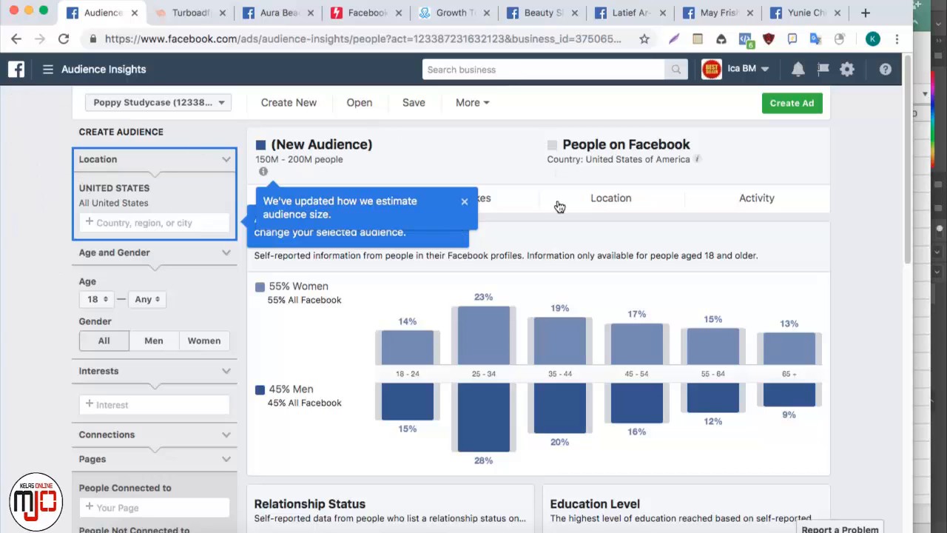
left_click(464, 201)
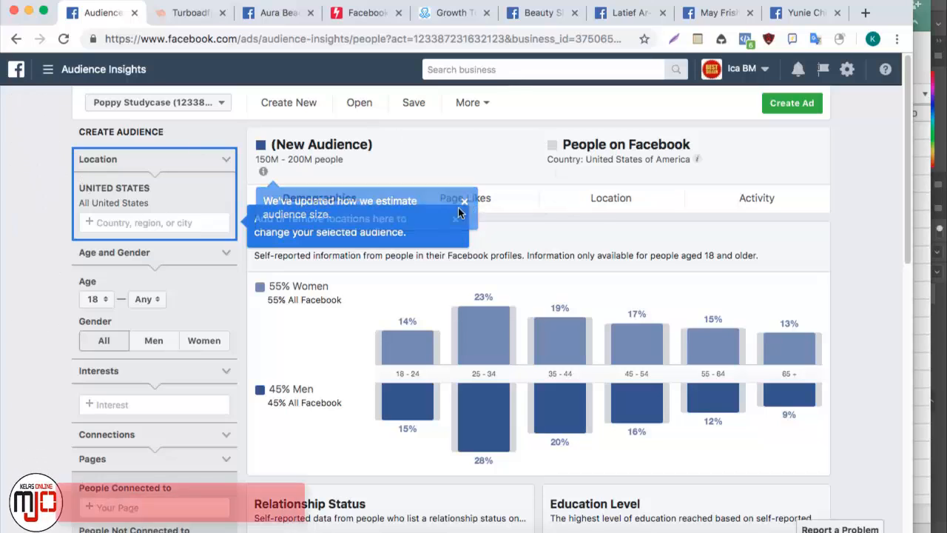
left_click(456, 219)
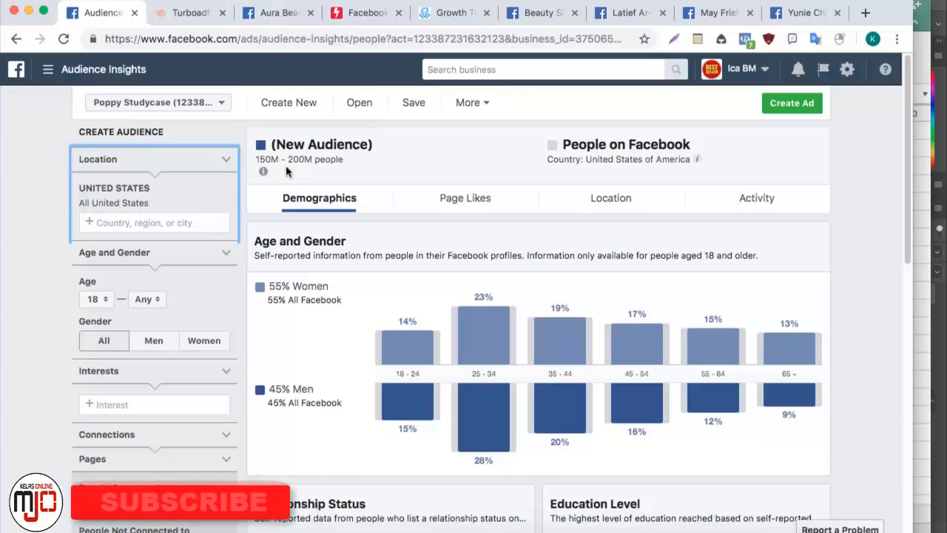
Replace the United States with Indonesia as the audience location and dismiss the audience size notice
mouse_move(261, 172)
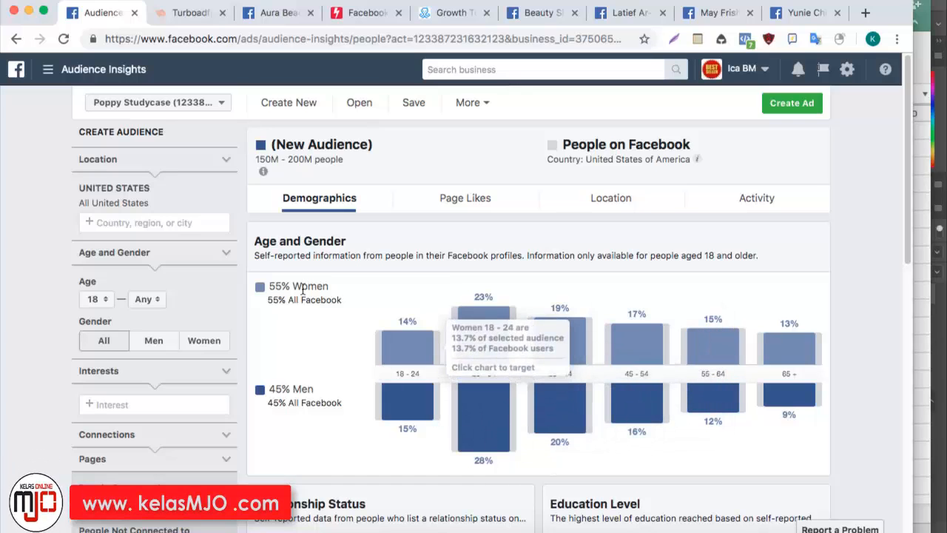
mouse_move(139, 201)
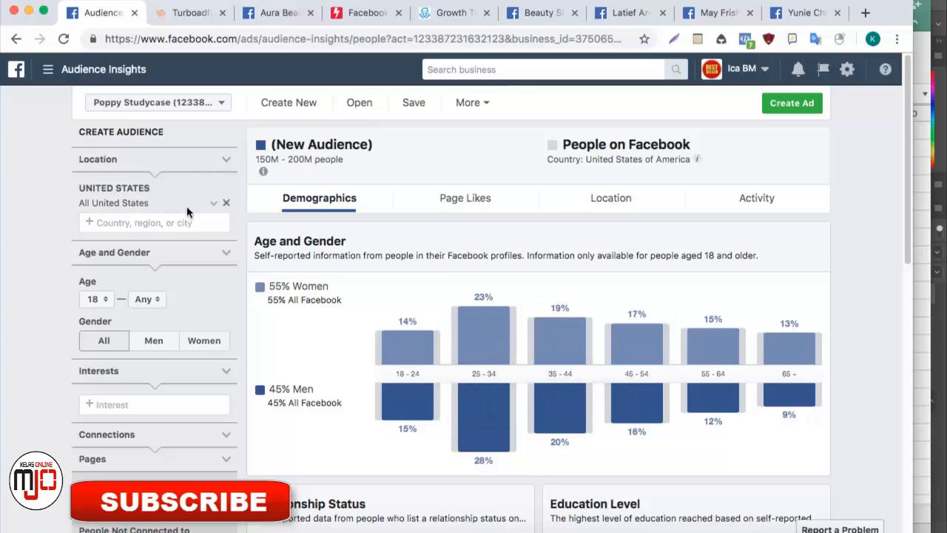
left_click(226, 205)
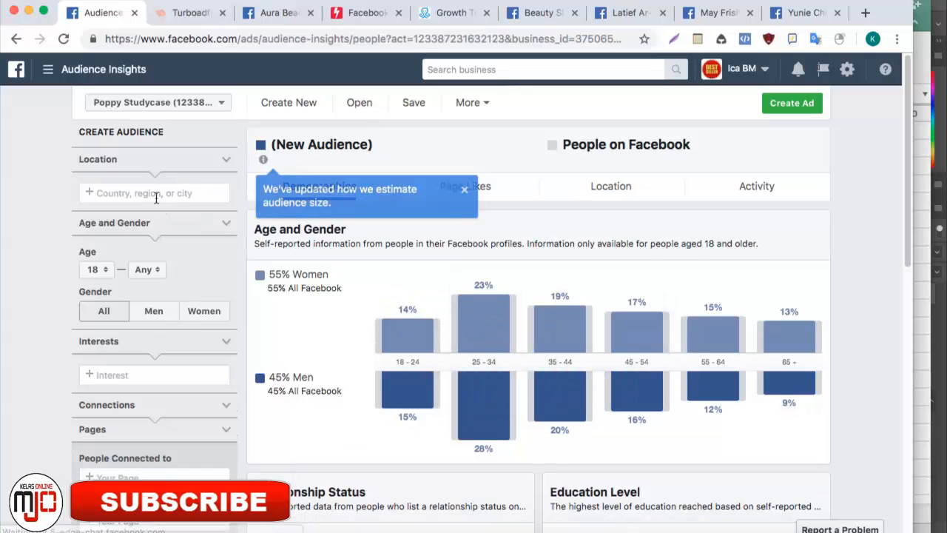
left_click(156, 193)
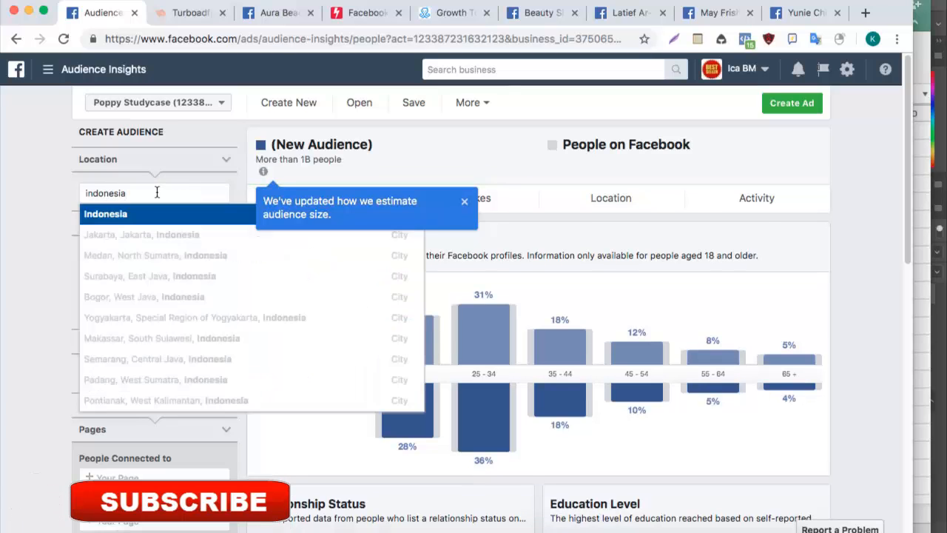
left_click(146, 219)
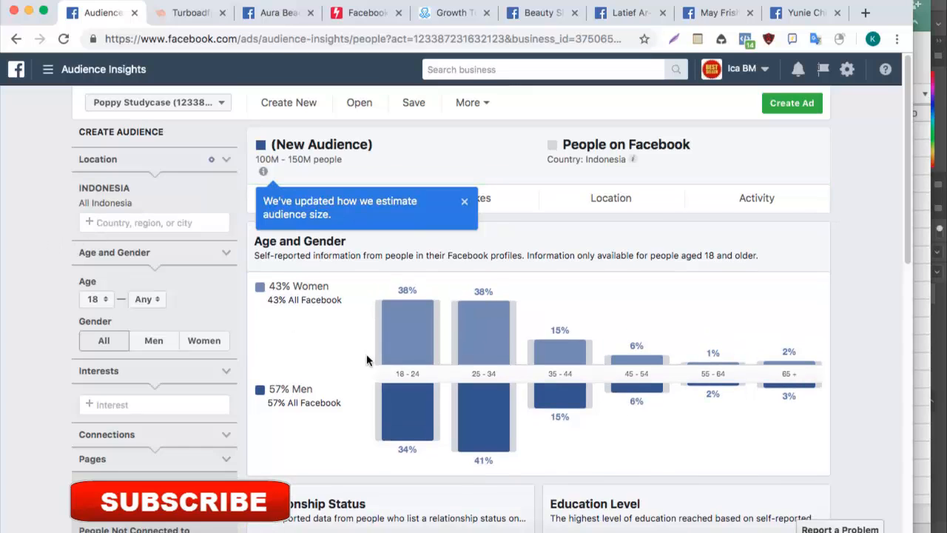
mouse_move(465, 305)
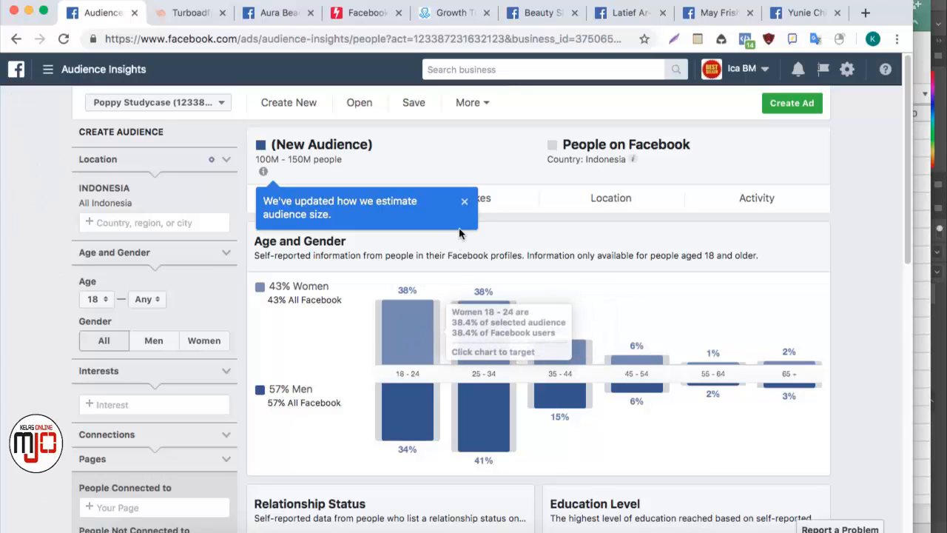
left_click(465, 204)
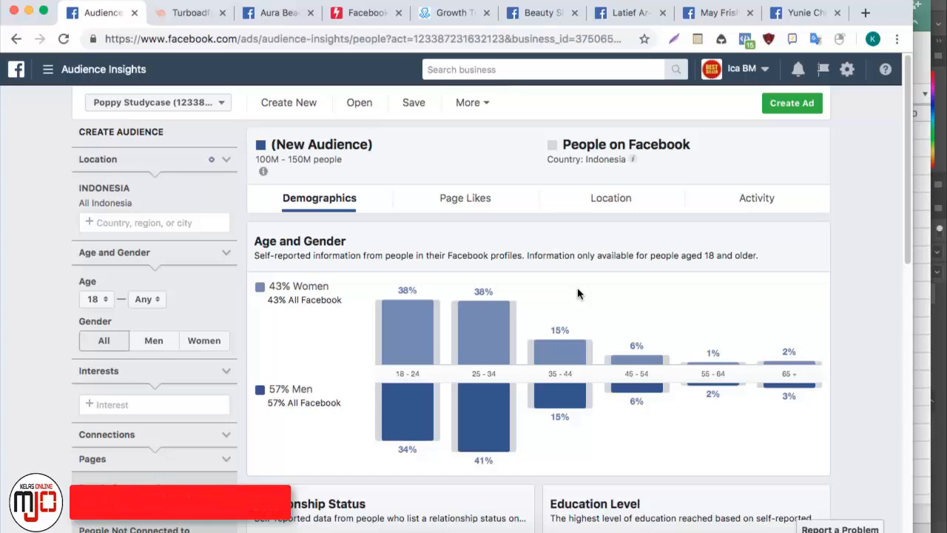
mouse_move(546, 344)
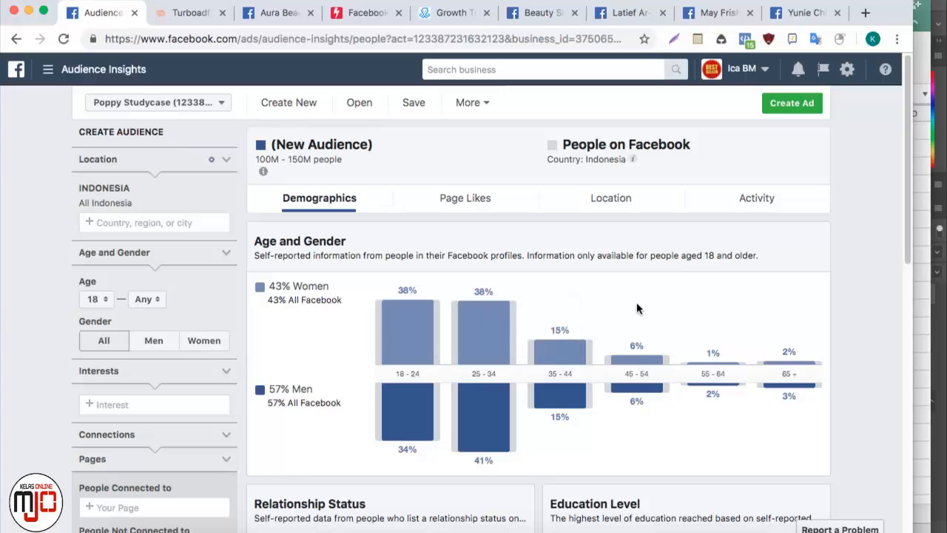
Examine the 18–24 and 25–34 bars for women and men in the Indonesian audience's Age and Gender chart
mouse_move(488, 326)
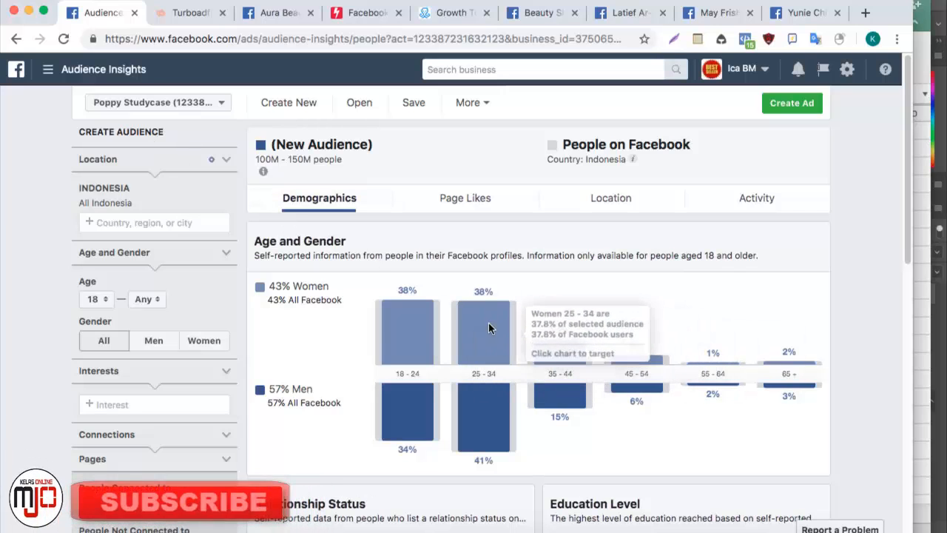
mouse_move(434, 334)
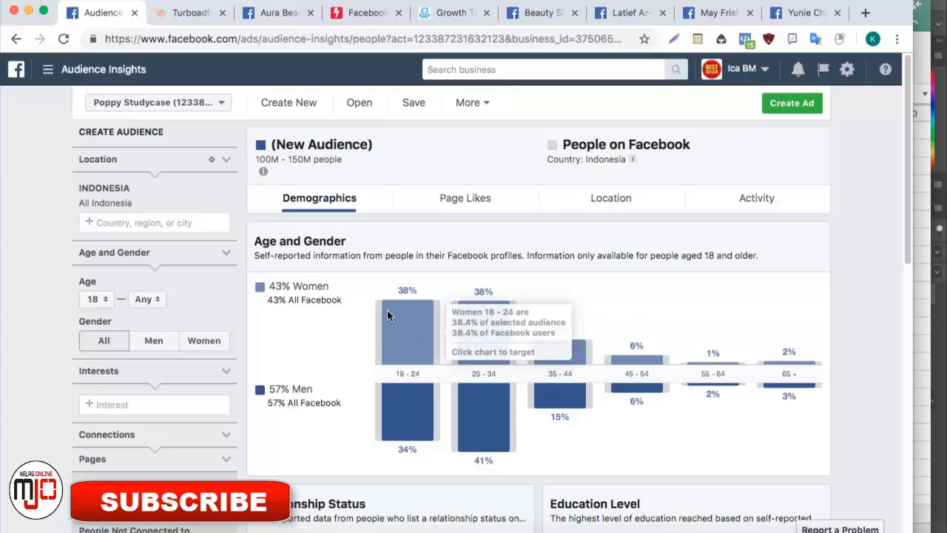
mouse_move(401, 394)
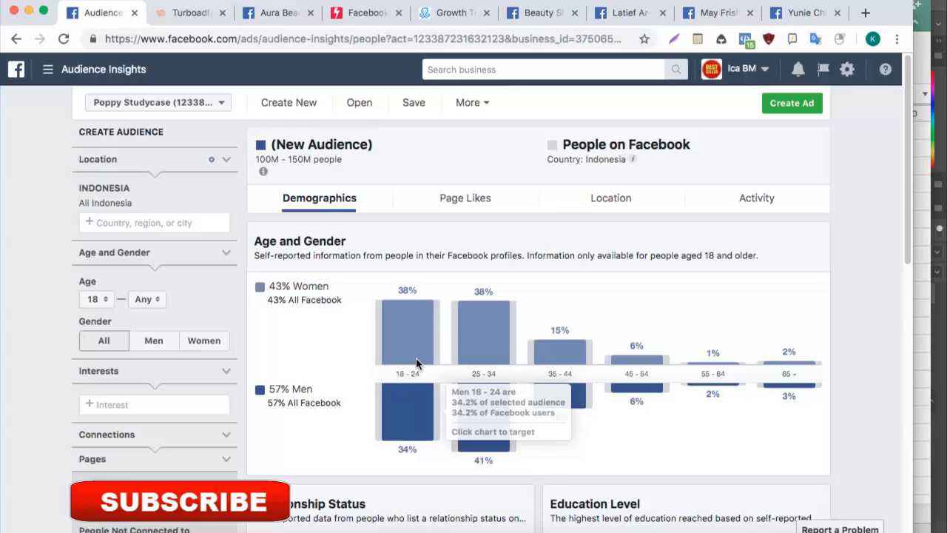
mouse_move(414, 355)
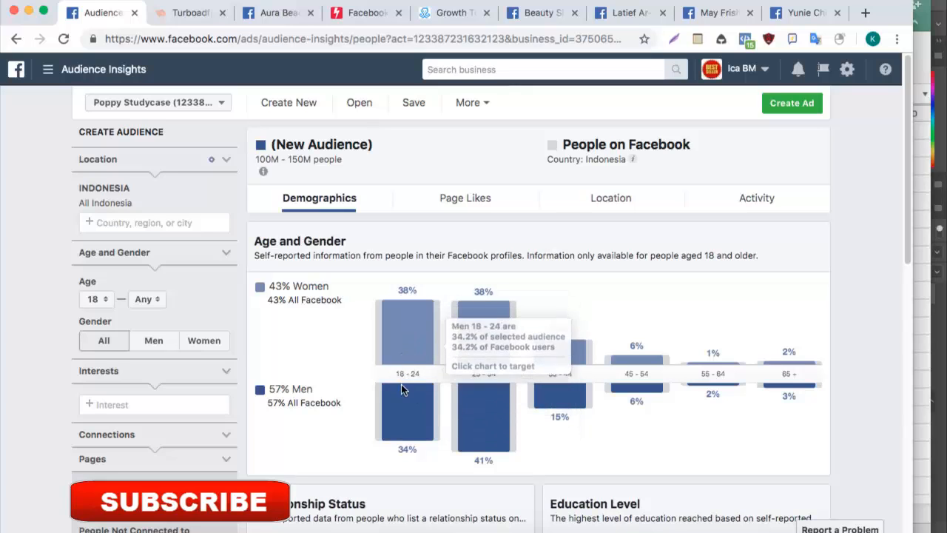
mouse_move(384, 367)
mouse_move(489, 357)
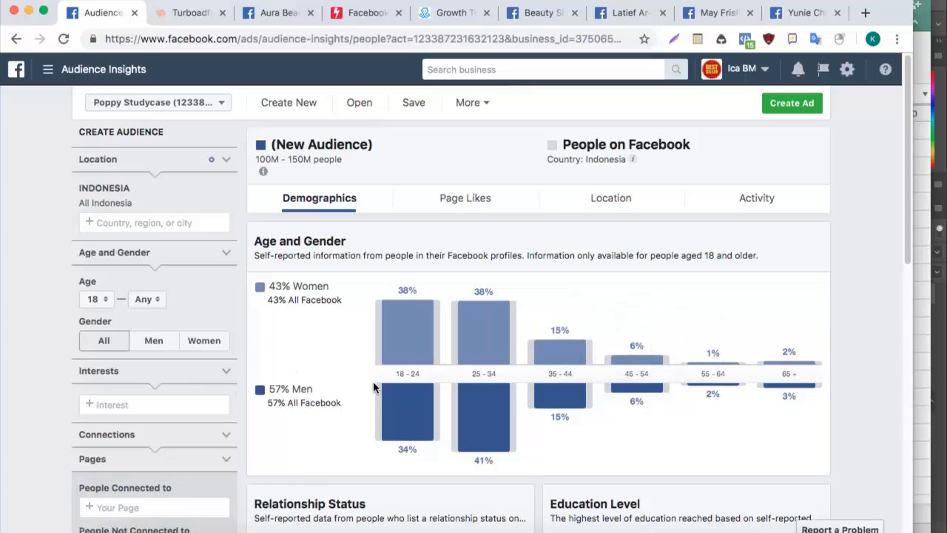
left_click(655, 0)
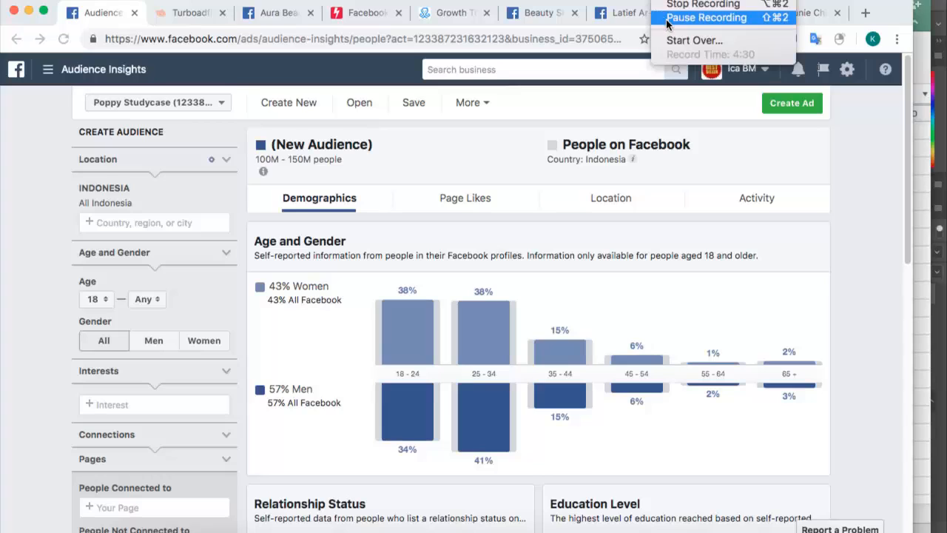
left_click(667, 19)
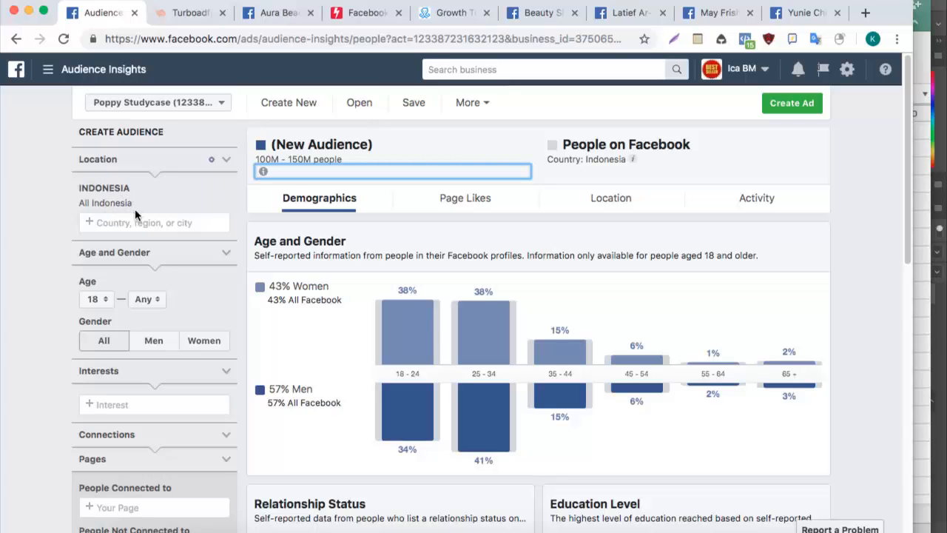
mouse_move(115, 204)
scroll(136, 331, "down", 4)
scroll(137, 332, "up", 4)
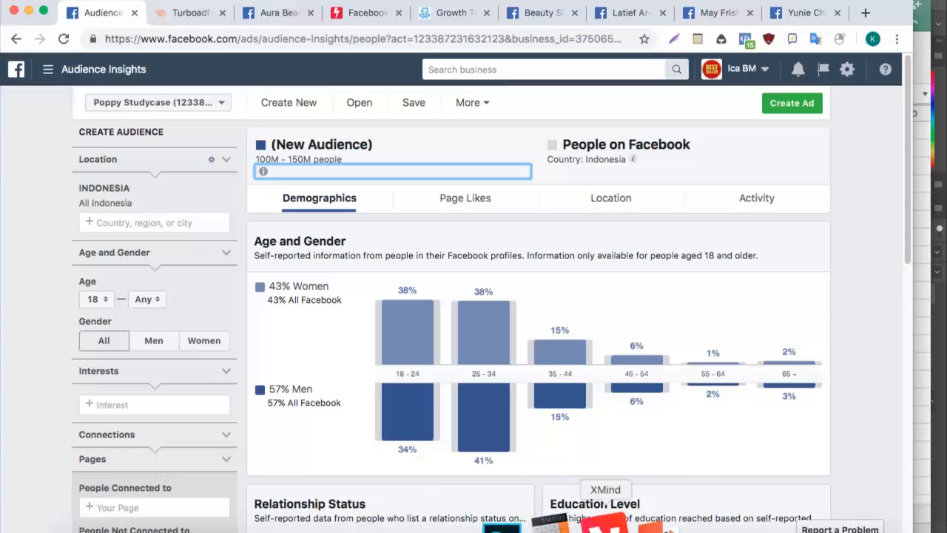
Switch to the Excel workbook and review the Segmen Market Audience list from Fashion anak down to kristen/khatolik
left_click(696, 524)
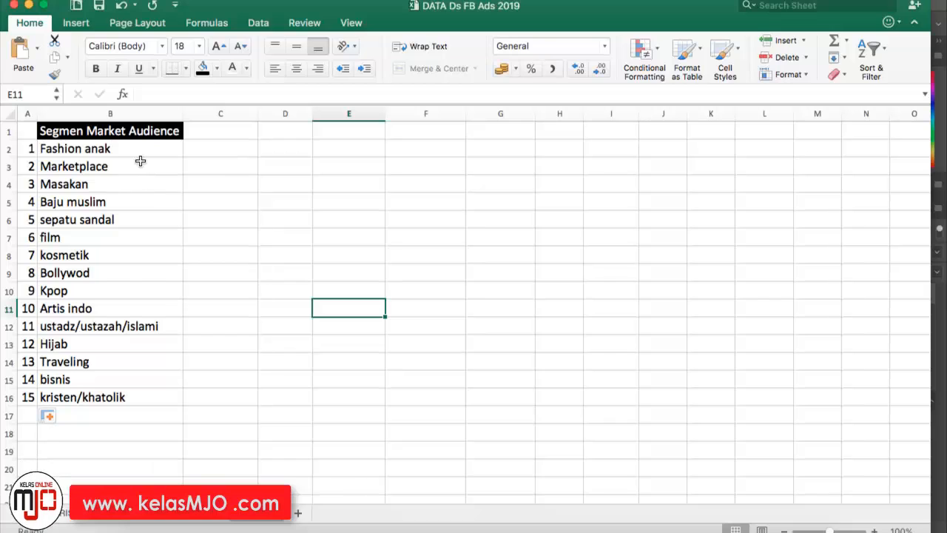
left_click(267, 190)
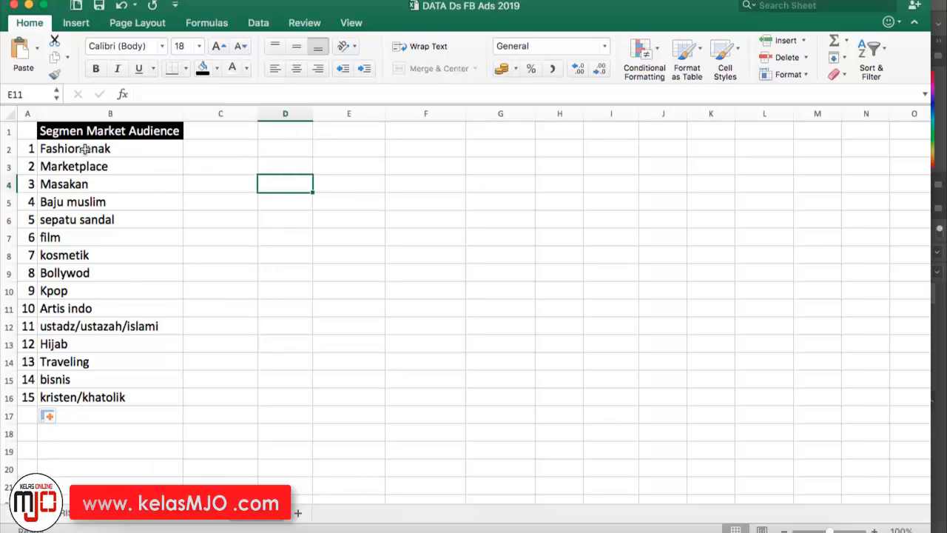
left_click_drag(85, 149, 91, 327)
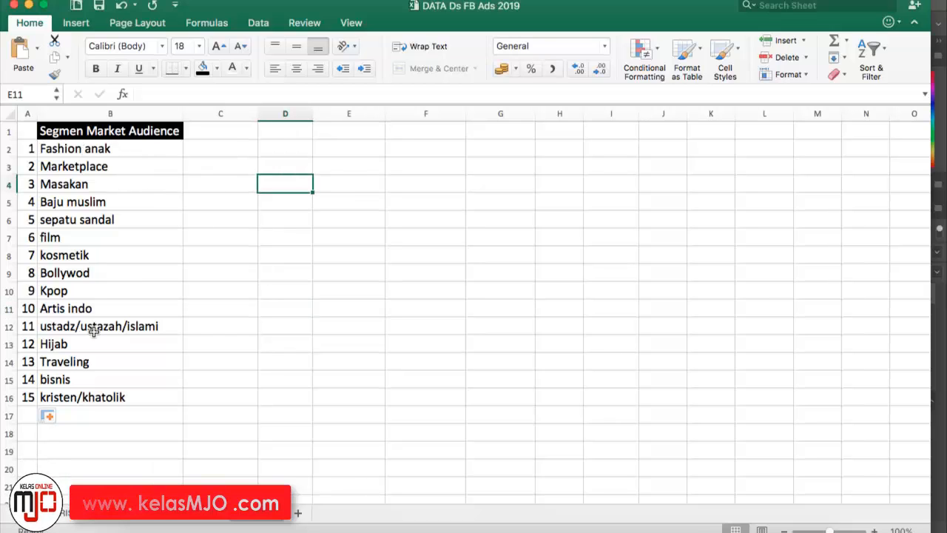
left_click(117, 399)
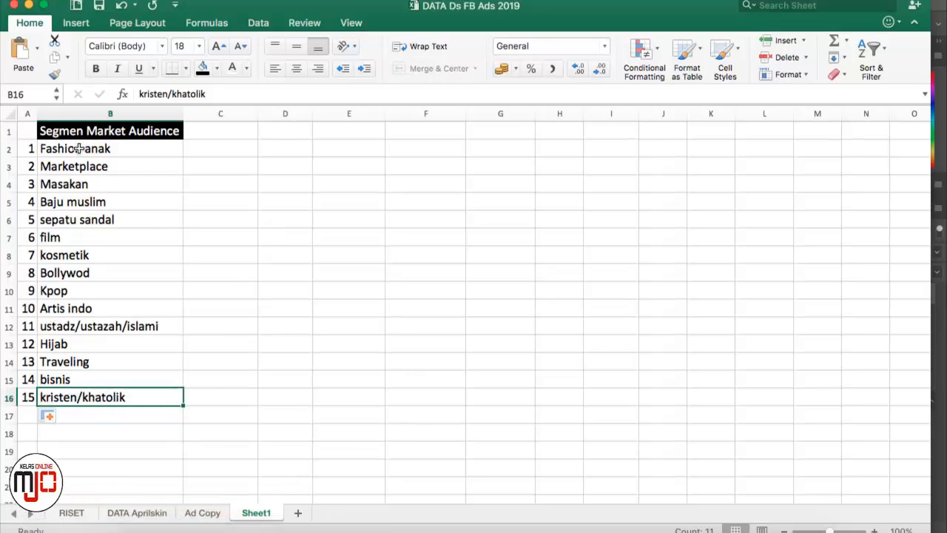
Return to Audience Insights in Chrome, add Cosmetics as the audience interest and dismiss the audience size notice
left_click(495, 529)
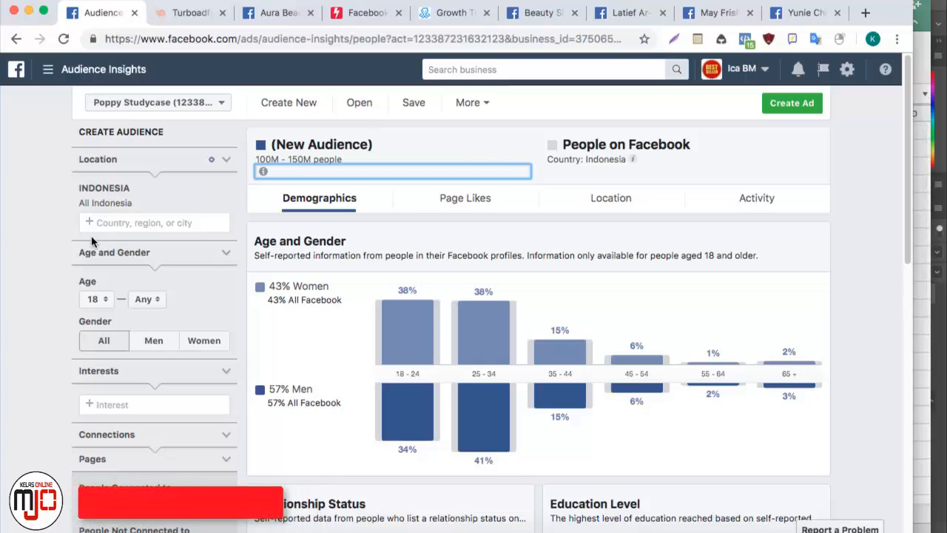
left_click(129, 405)
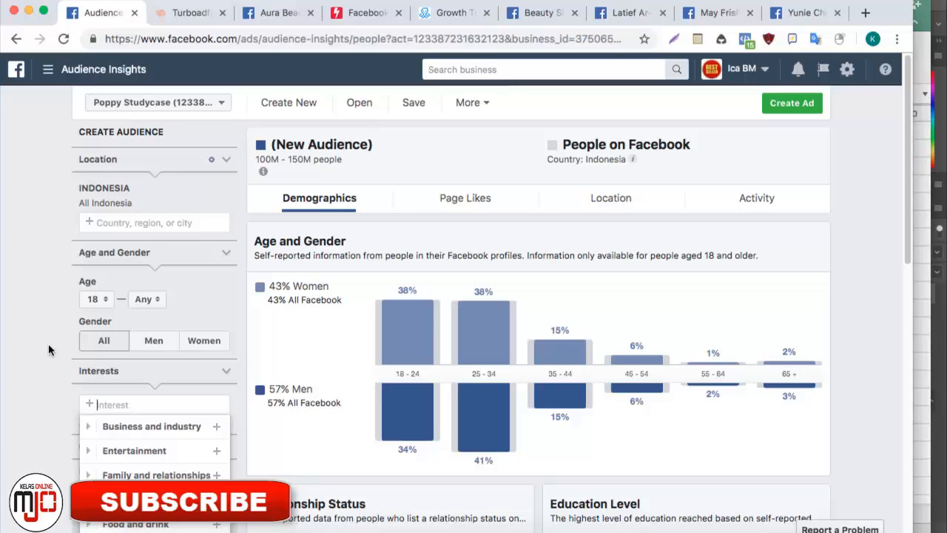
type("cosmeti")
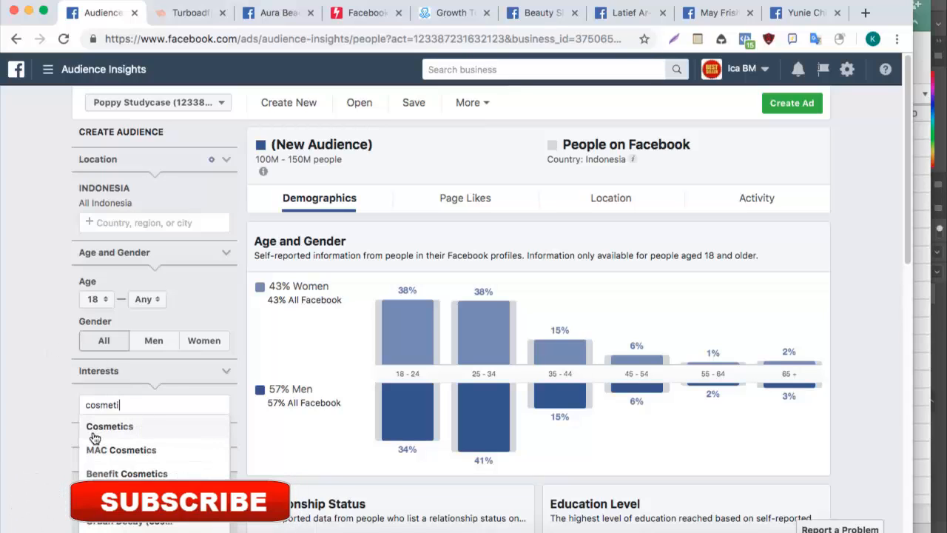
left_click(118, 433)
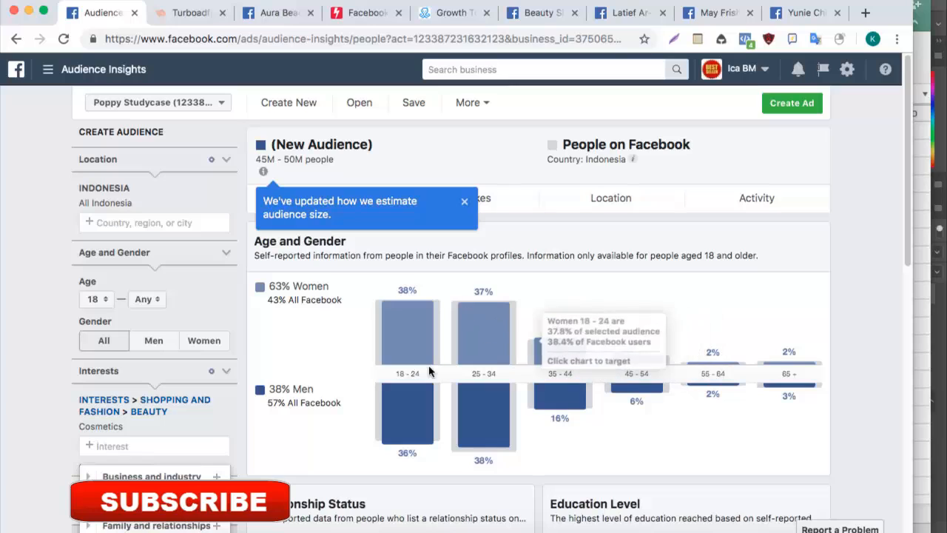
left_click(464, 203)
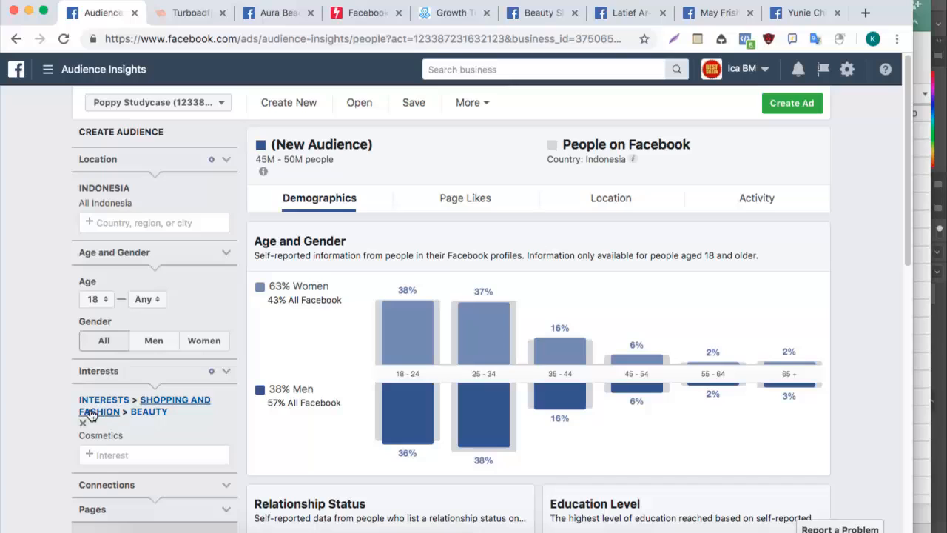
Restrict the cosmetics audience's gender to Women and dismiss the audience size notice
mouse_move(496, 333)
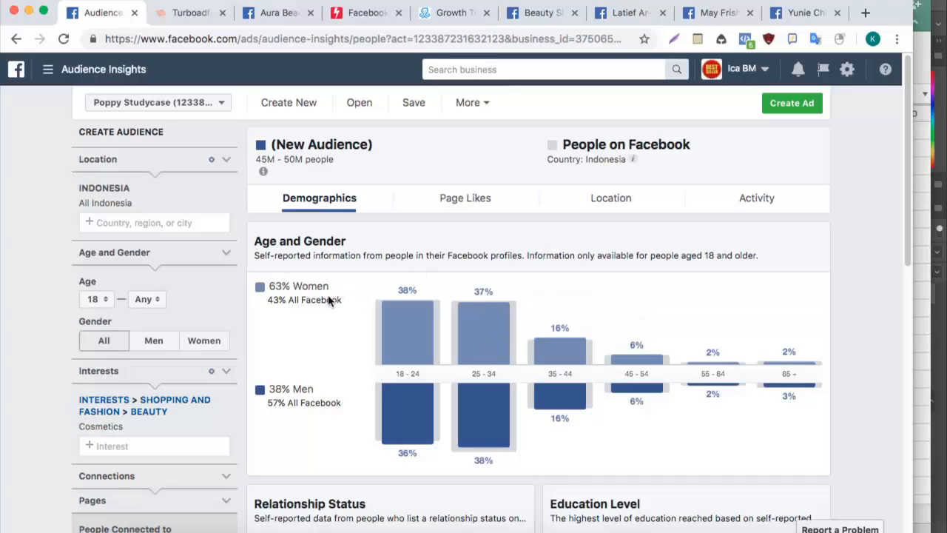
mouse_move(414, 368)
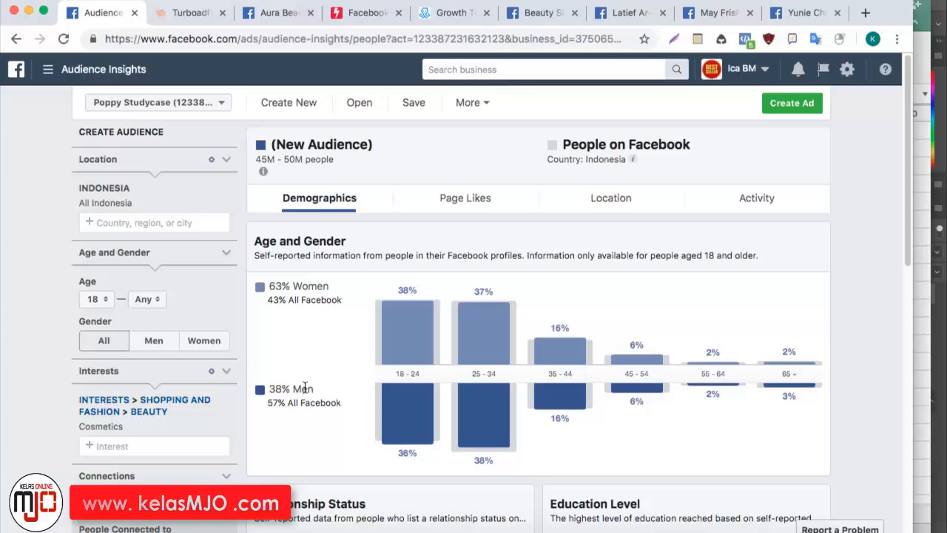
mouse_move(93, 405)
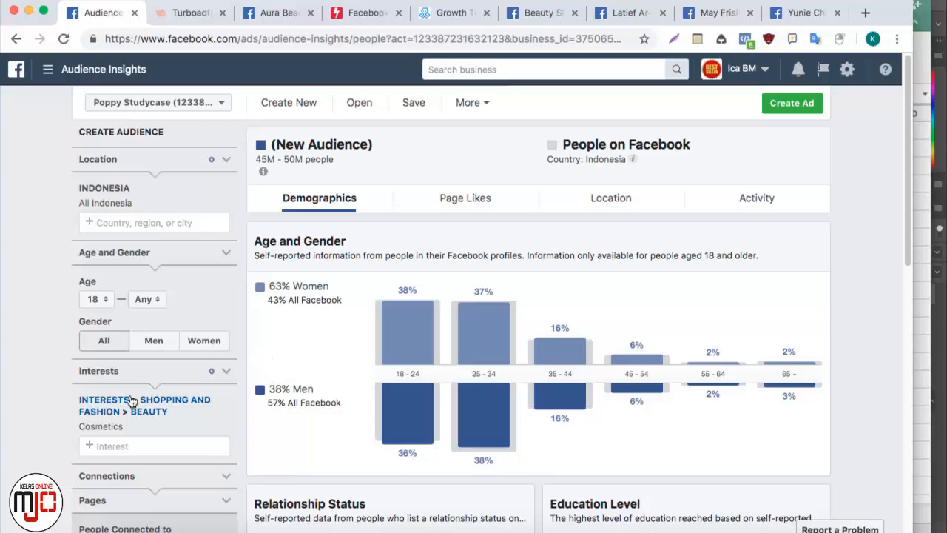
mouse_move(103, 428)
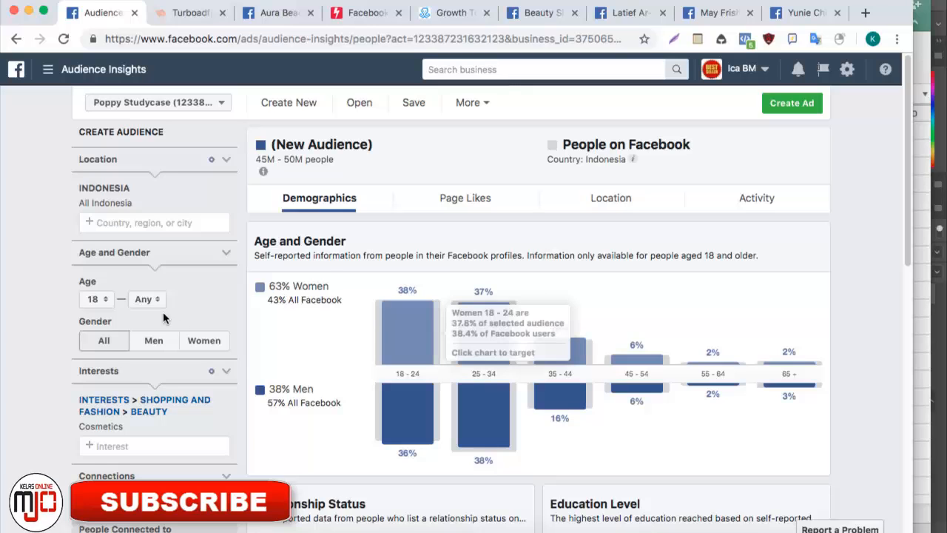
left_click(206, 345)
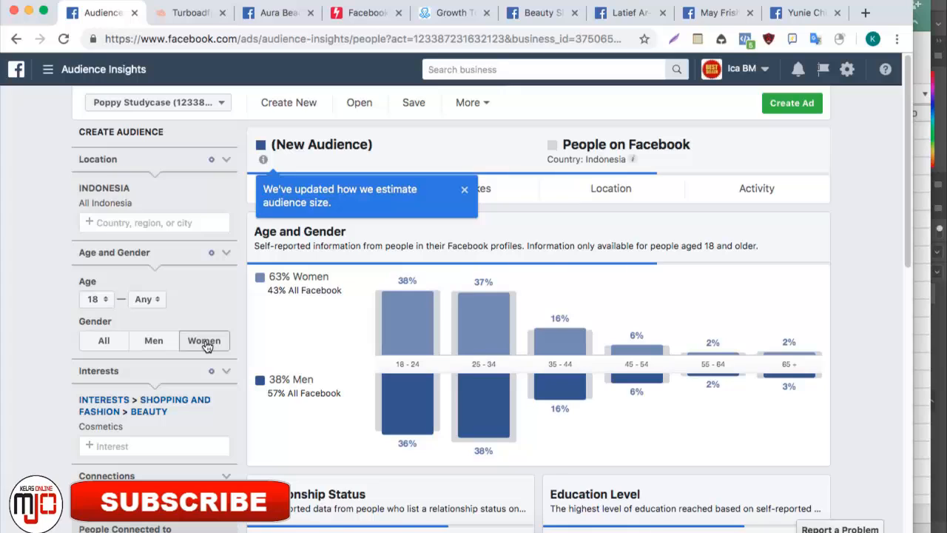
left_click(463, 204)
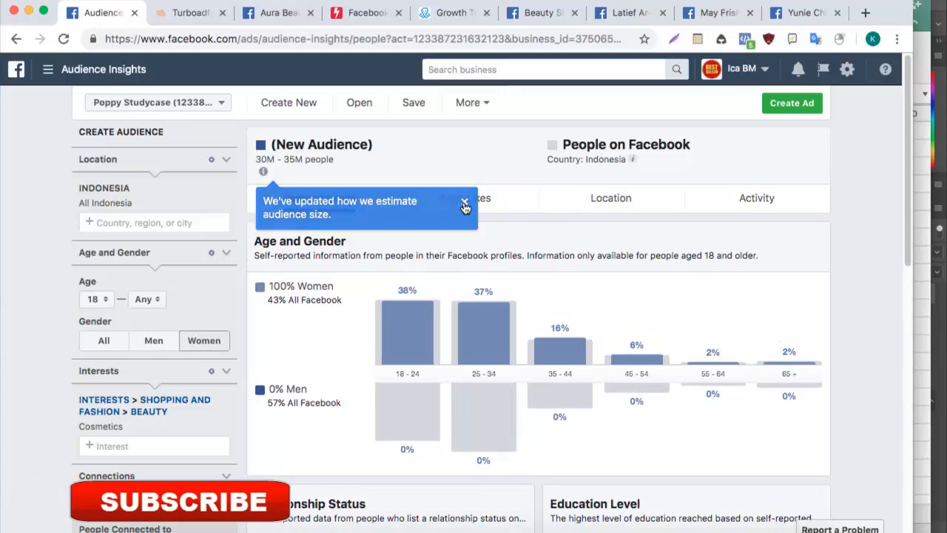
left_click(664, 1)
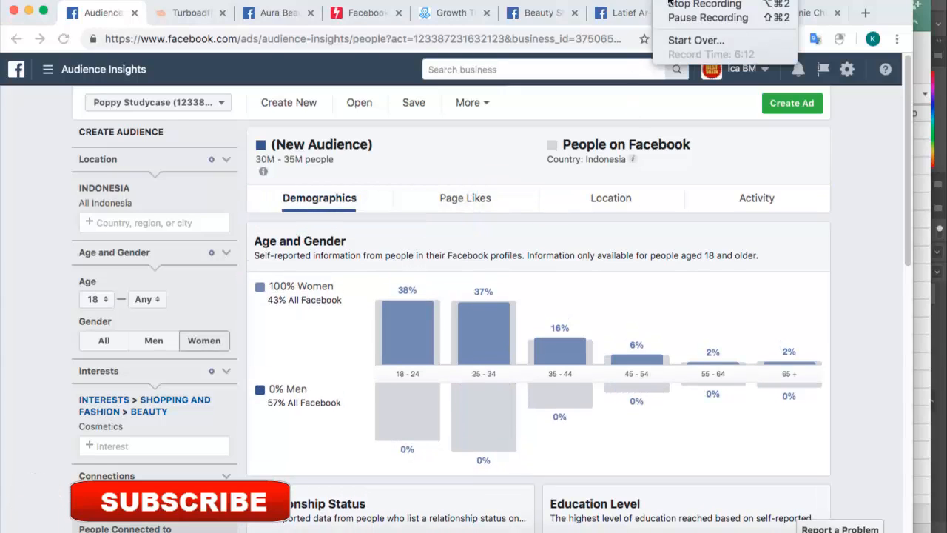
left_click(675, 18)
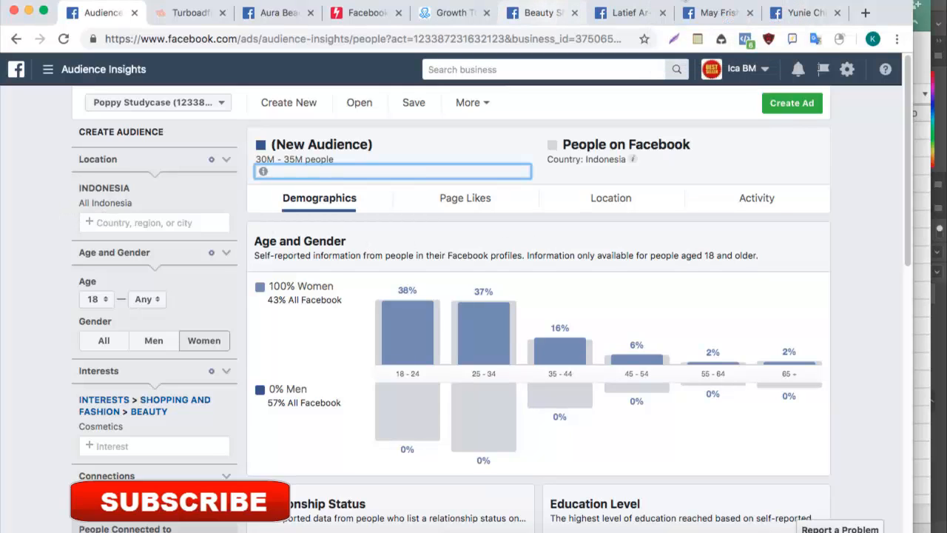
left_click(666, 1)
left_click(673, 18)
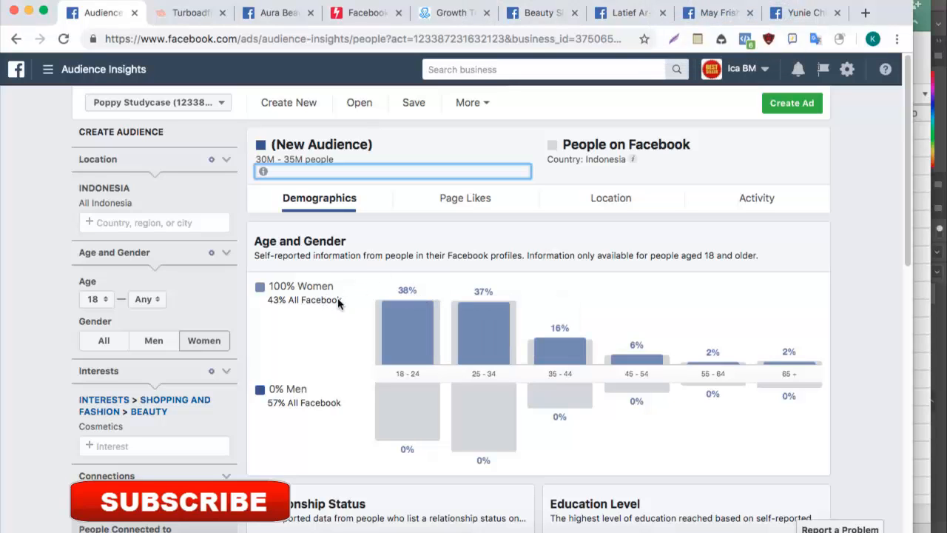
Set the audience's maximum age to 44, keeping 18 as the minimum
scroll(354, 310, "down", 8)
scroll(352, 296, "up", 4)
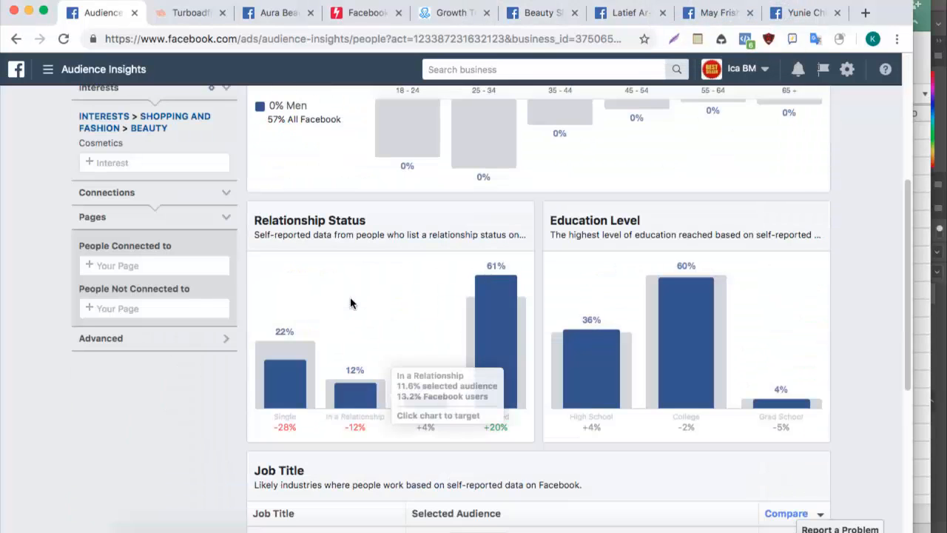
scroll(350, 303, "up", 4)
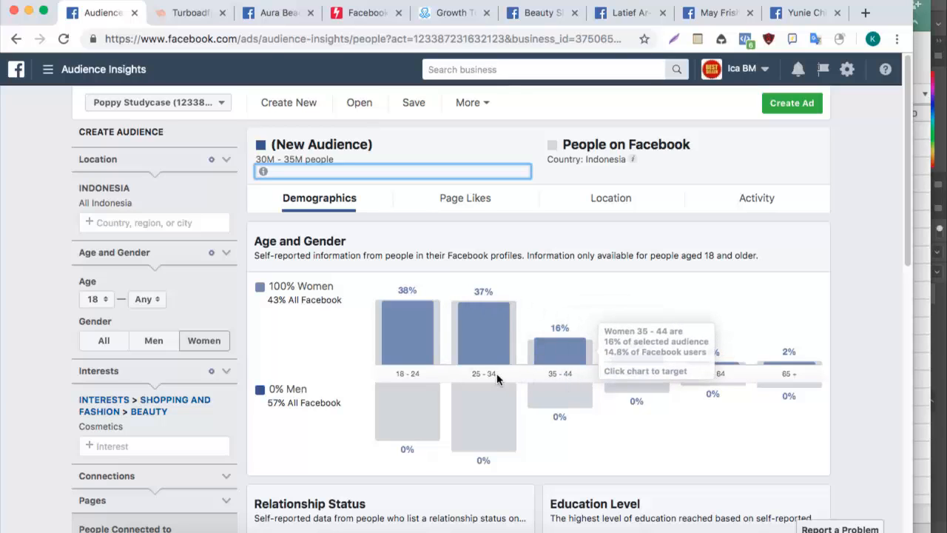
left_click(145, 299)
scroll(136, 370, "down", 2)
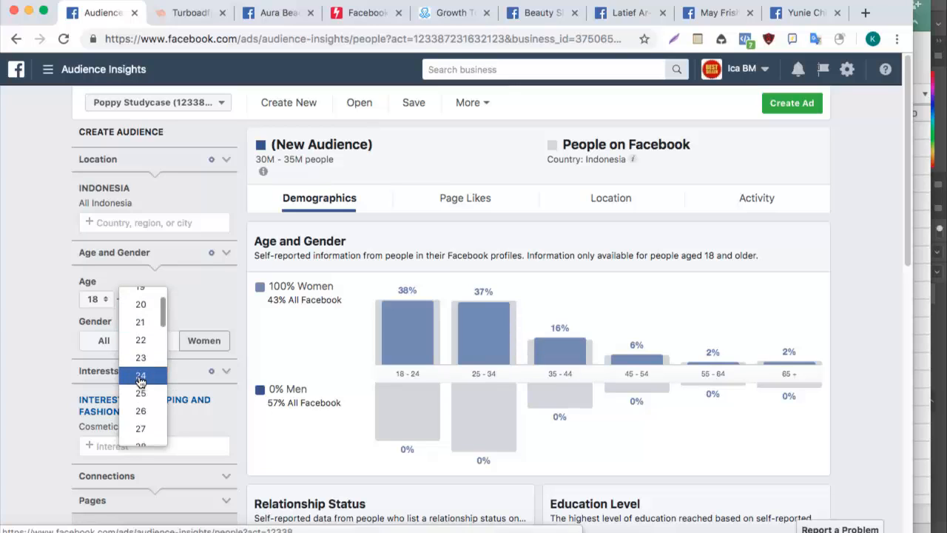
scroll(141, 398, "down", 1)
scroll(142, 398, "down", 5)
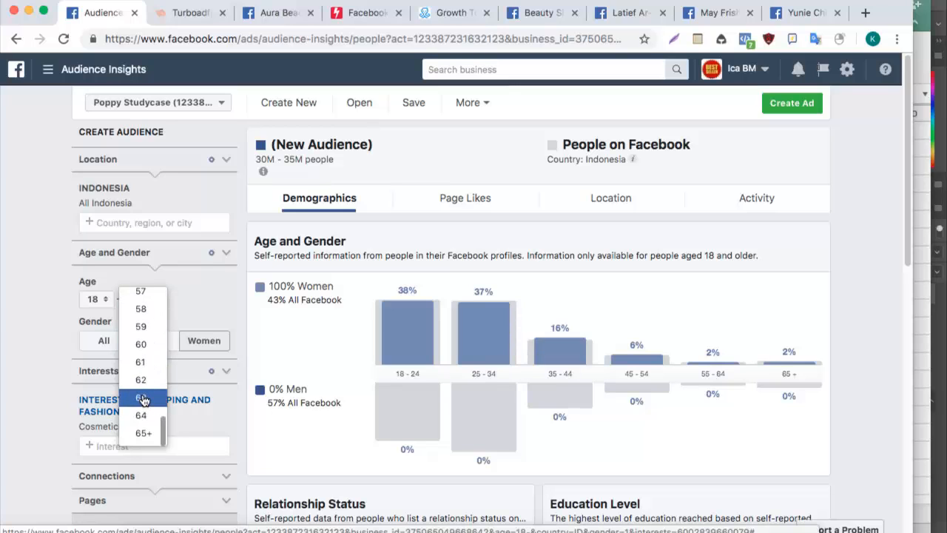
scroll(144, 349, "up", 2)
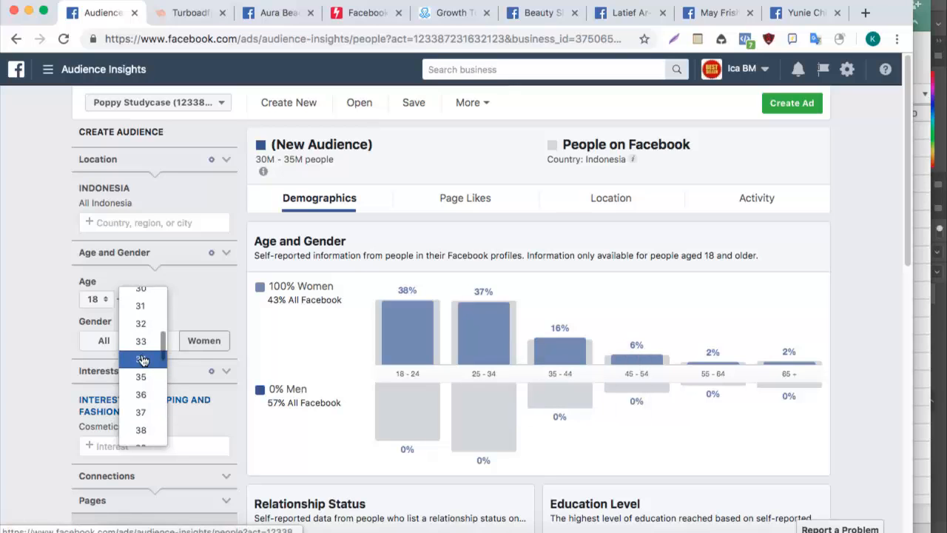
scroll(143, 359, "up", 3)
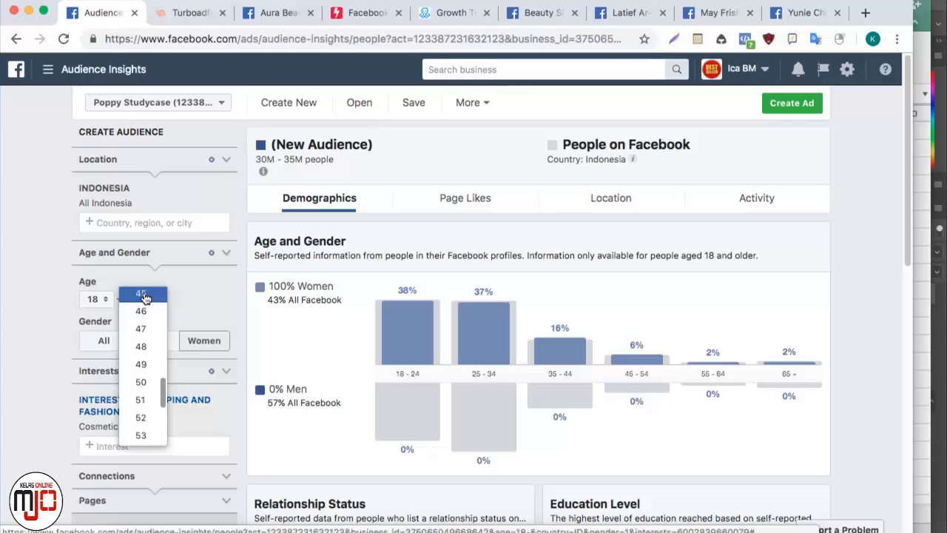
scroll(144, 298, "up", 3)
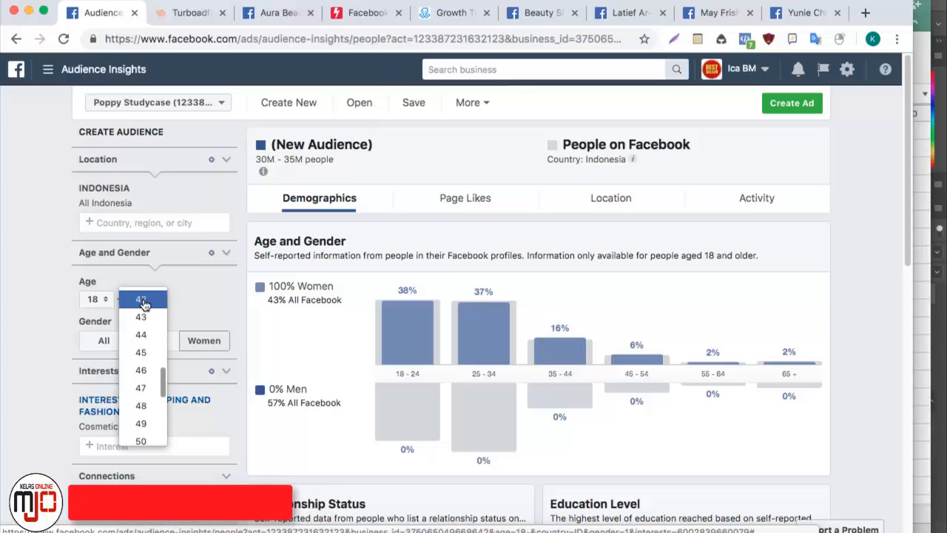
left_click(143, 334)
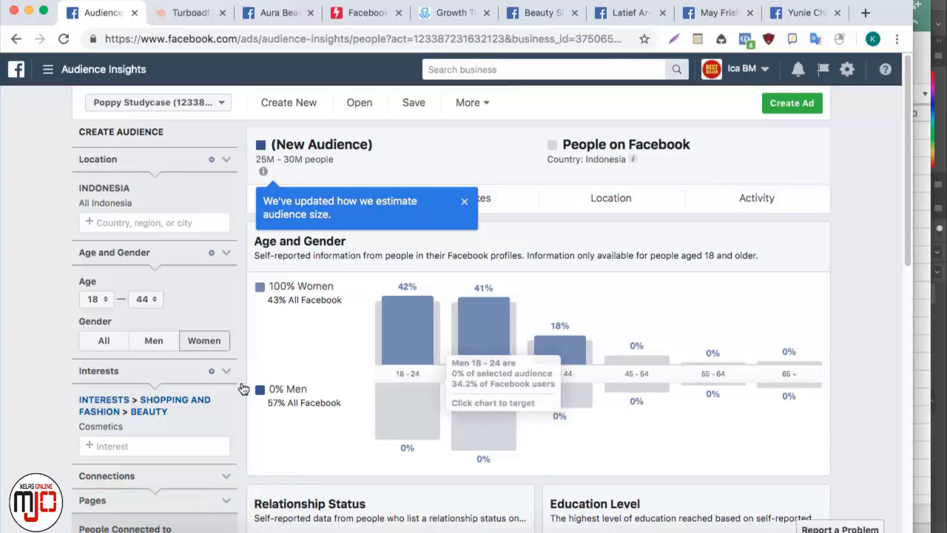
mouse_move(412, 322)
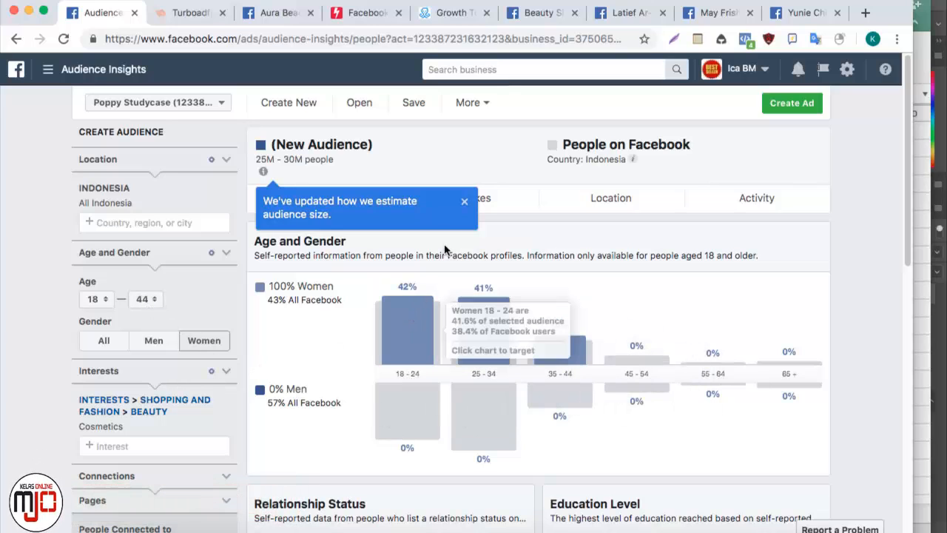
Dismiss the audience size notice and examine the audience's Relationship Status and Education Level charts
left_click(464, 202)
scroll(514, 287, "down", 3)
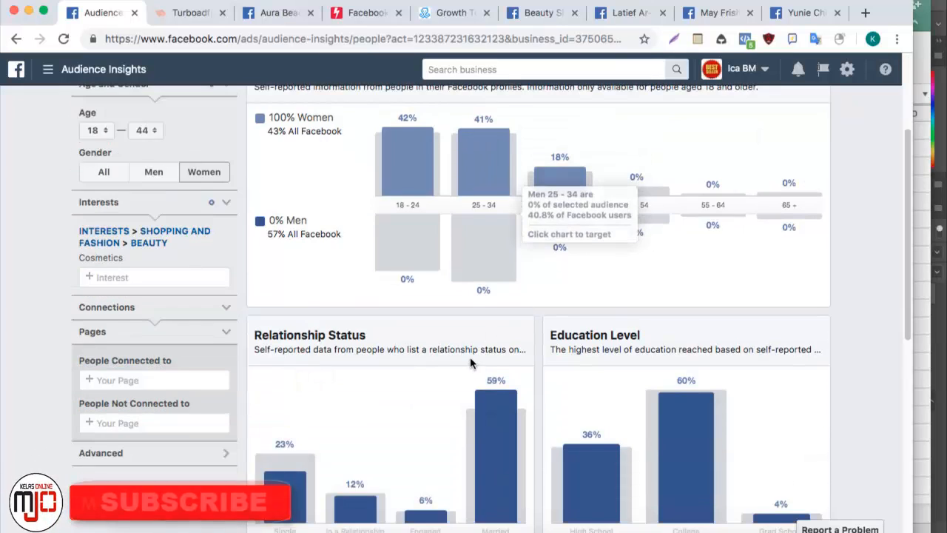
scroll(470, 357, "down", 5)
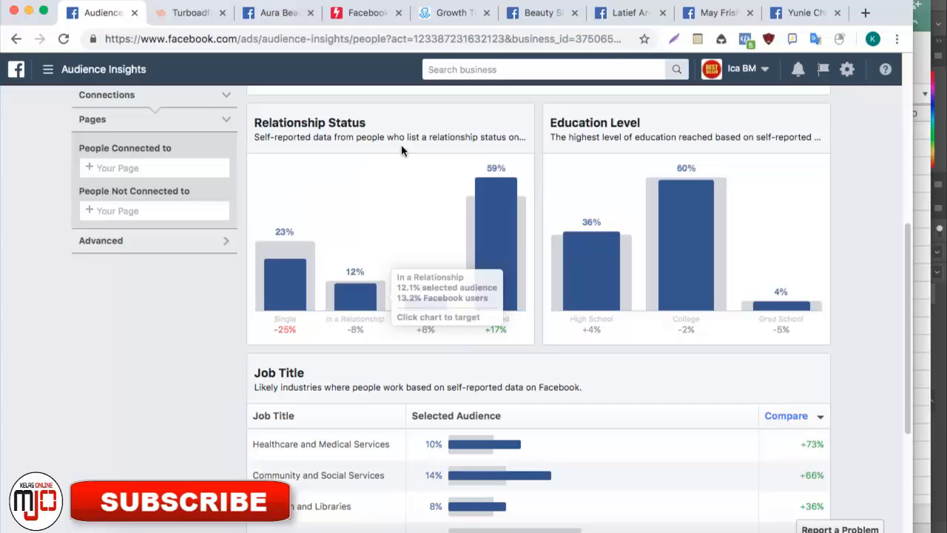
mouse_move(493, 206)
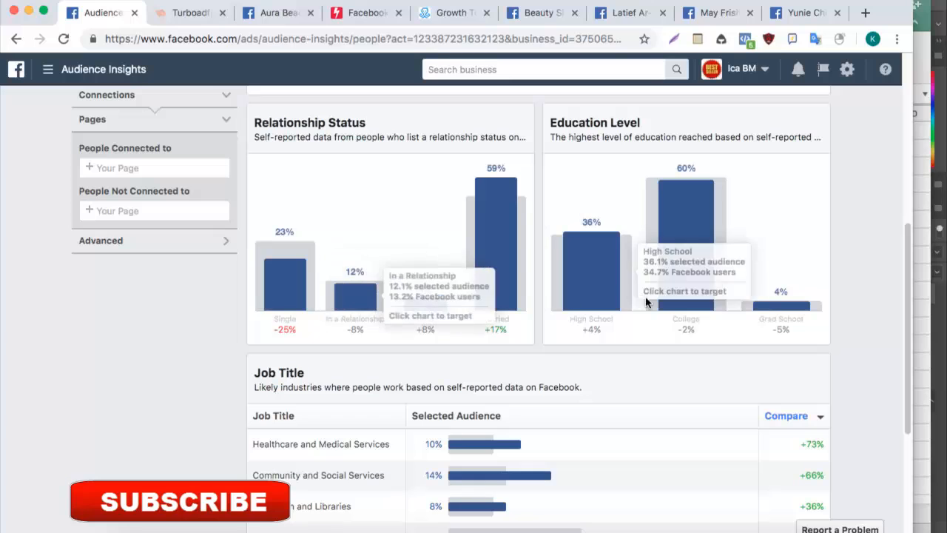
mouse_move(665, 290)
scroll(671, 277, "up", 1)
scroll(671, 277, "up", 2)
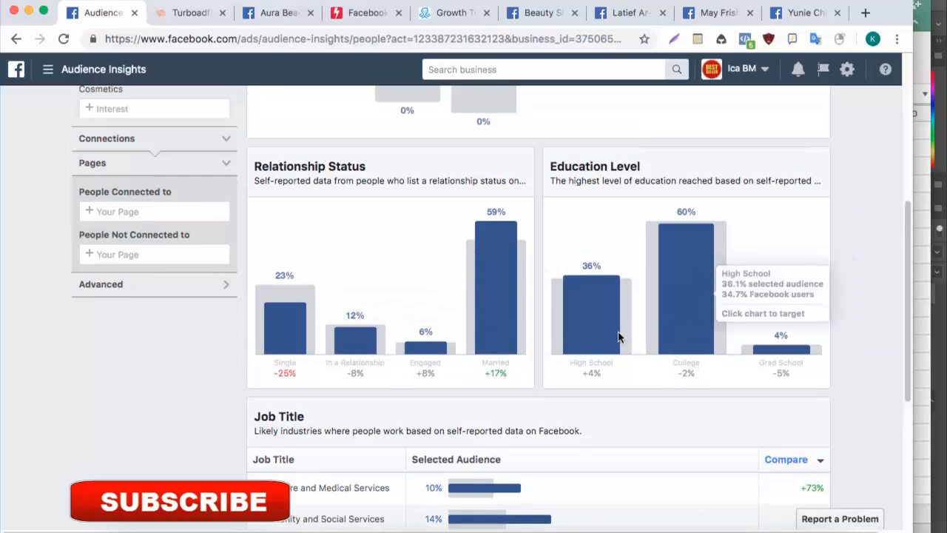
Examine the audience's Job Title breakdown and recheck the Age and Gender chart
scroll(513, 360, "down", 5)
mouse_move(486, 362)
scroll(486, 365, "down", 1)
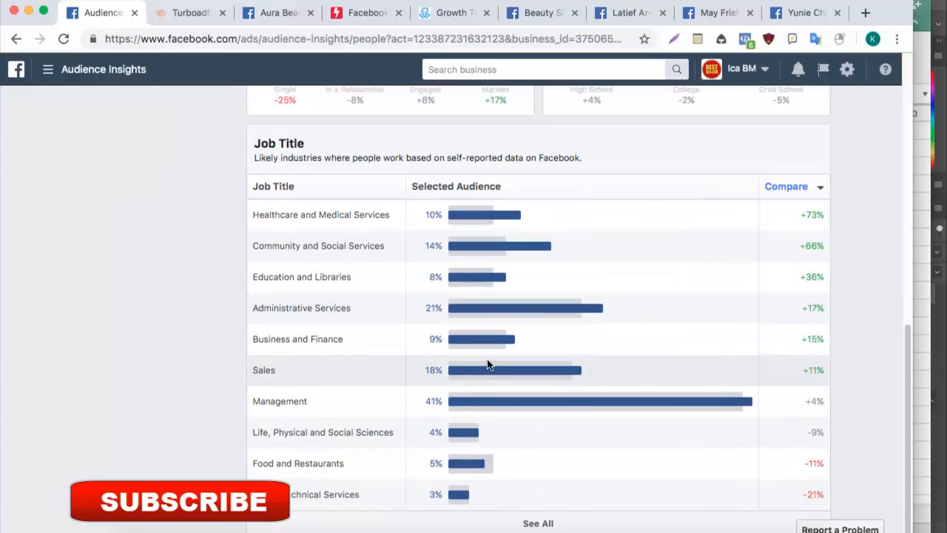
scroll(491, 361, "up", 10)
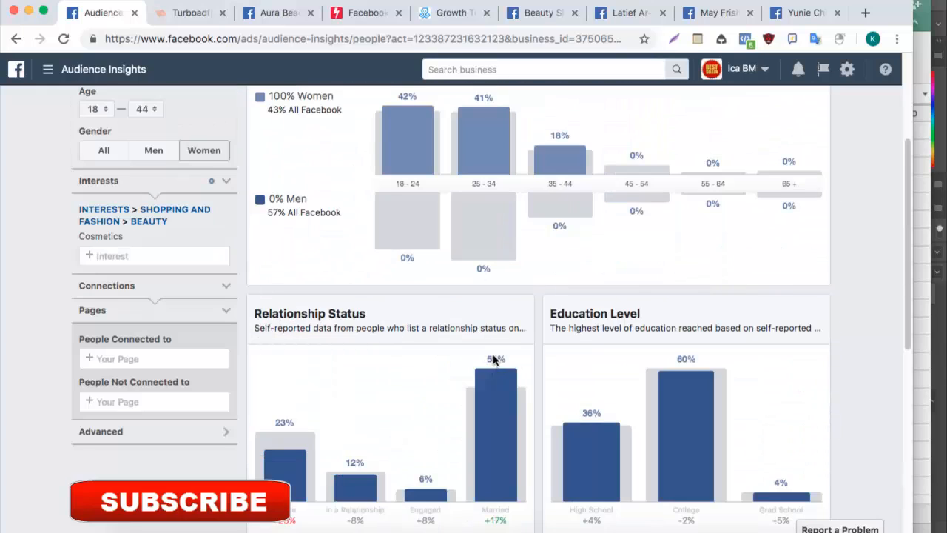
scroll(493, 354, "down", 7)
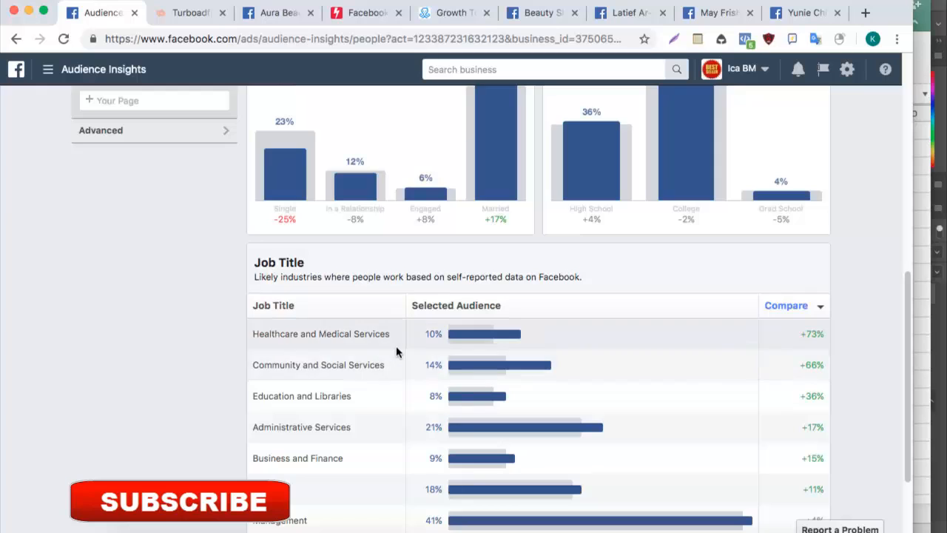
scroll(396, 345, "up", 7)
scroll(440, 330, "up", 2)
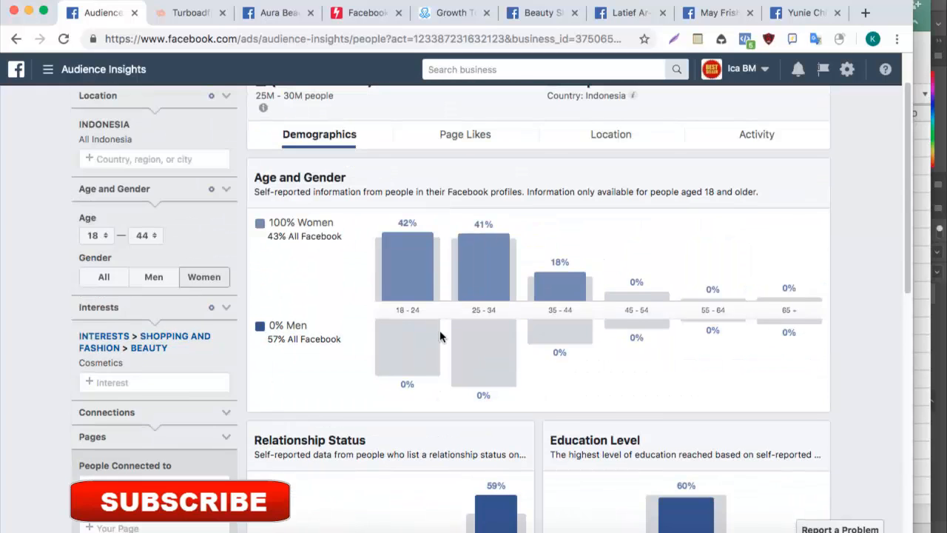
scroll(471, 336, "up", 1)
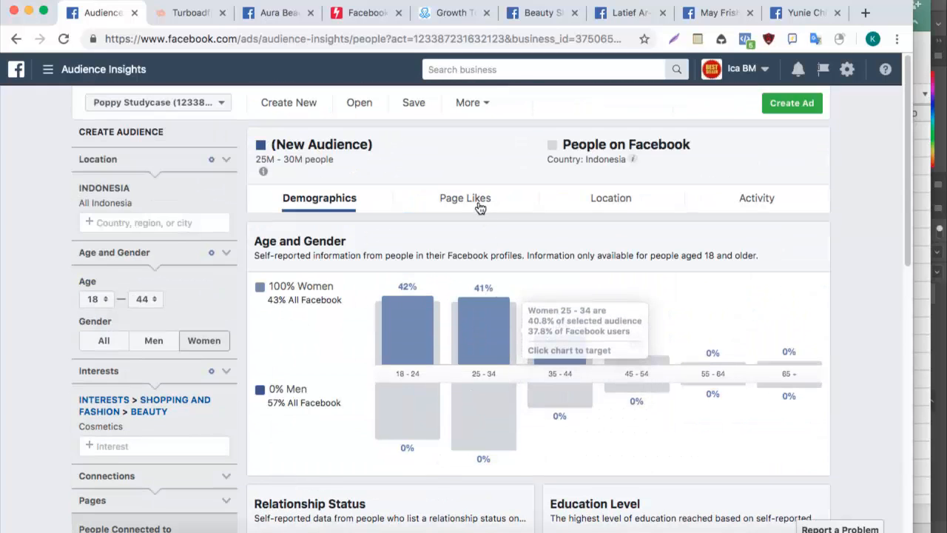
Show the audience's Activity insights and examine the Frequency of Activities chart, including posts liked
left_click(731, 205)
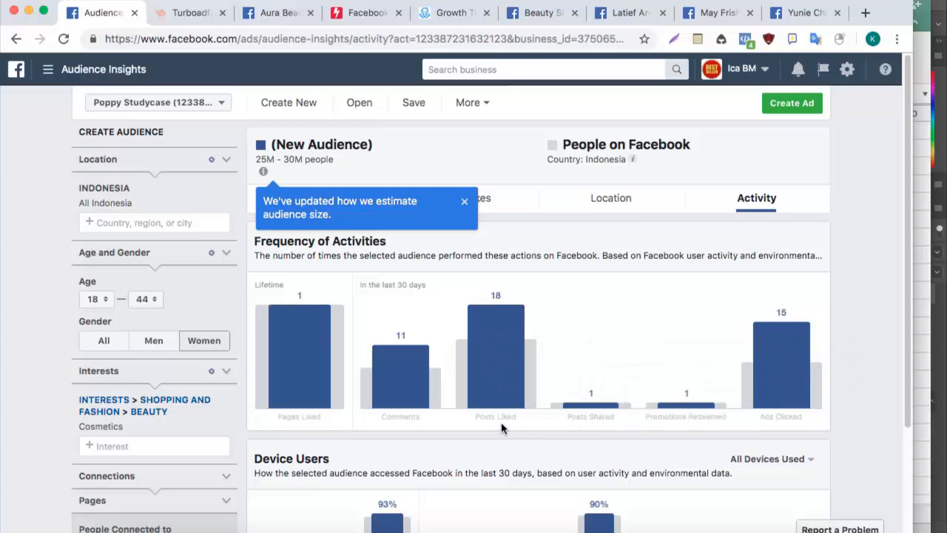
mouse_move(511, 406)
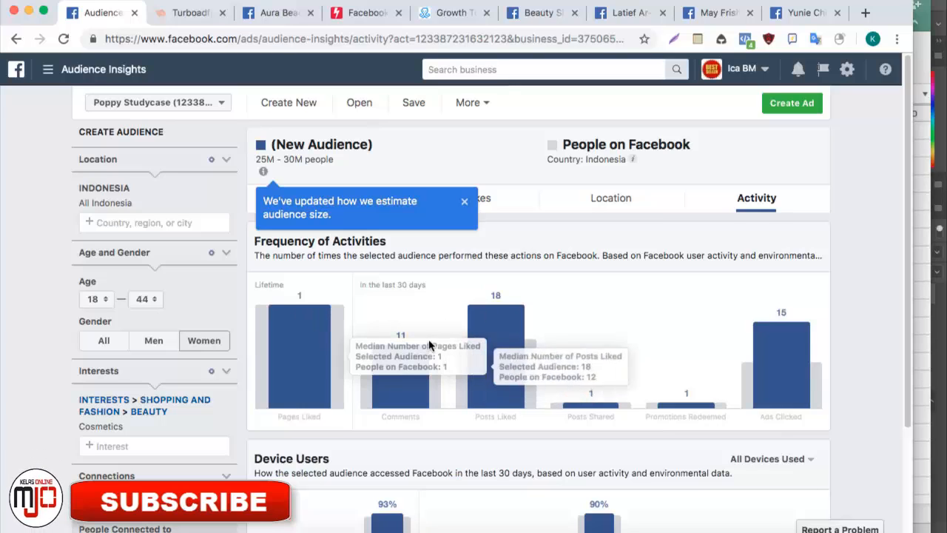
scroll(447, 400, "down", 1)
scroll(447, 400, "down", 3)
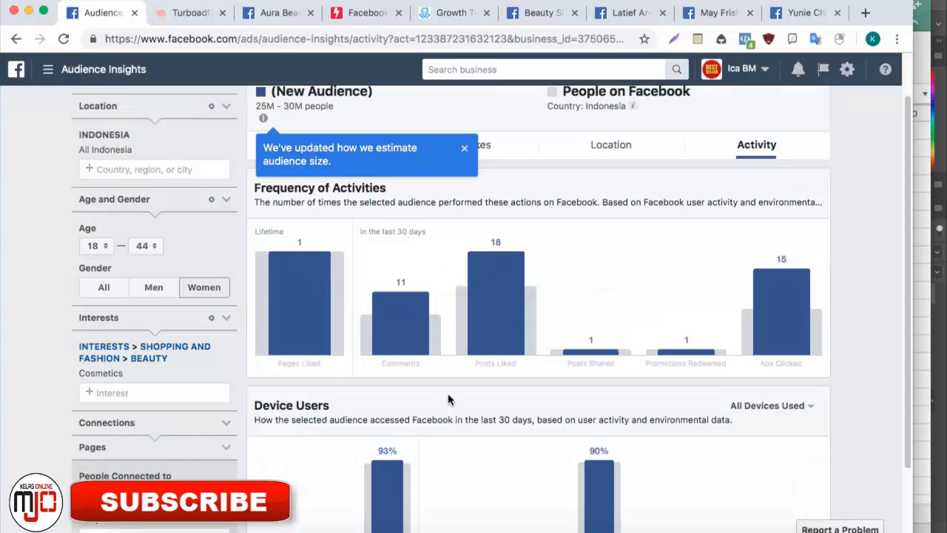
Examine the Device Users charts for the audience, comparing mobile-only, desktop and Android usage
scroll(448, 393, "down", 3)
scroll(362, 392, "down", 1)
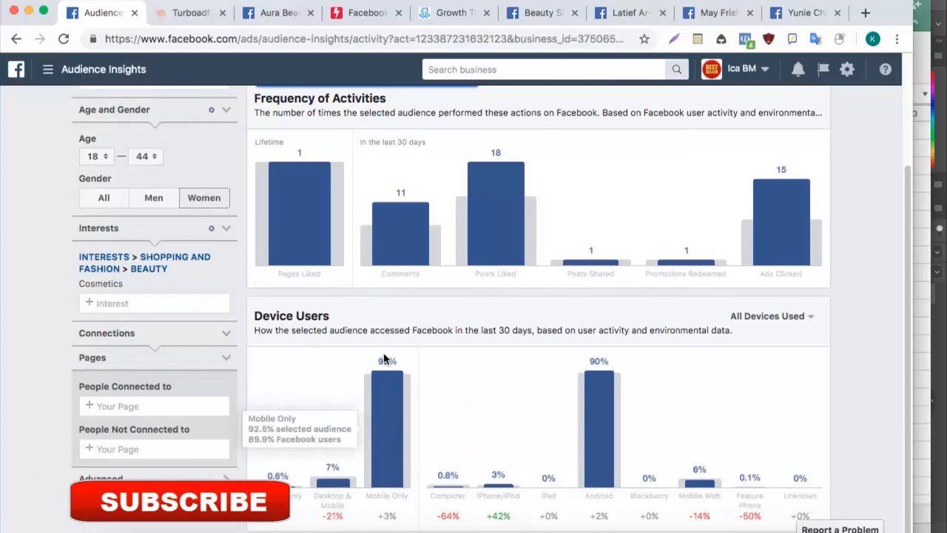
mouse_move(389, 414)
mouse_move(599, 459)
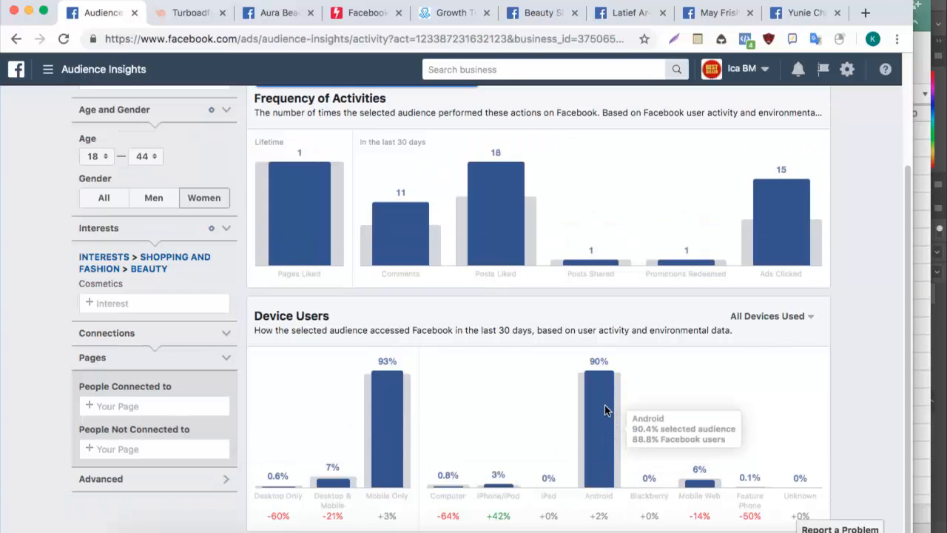
scroll(205, 413, "up", 3)
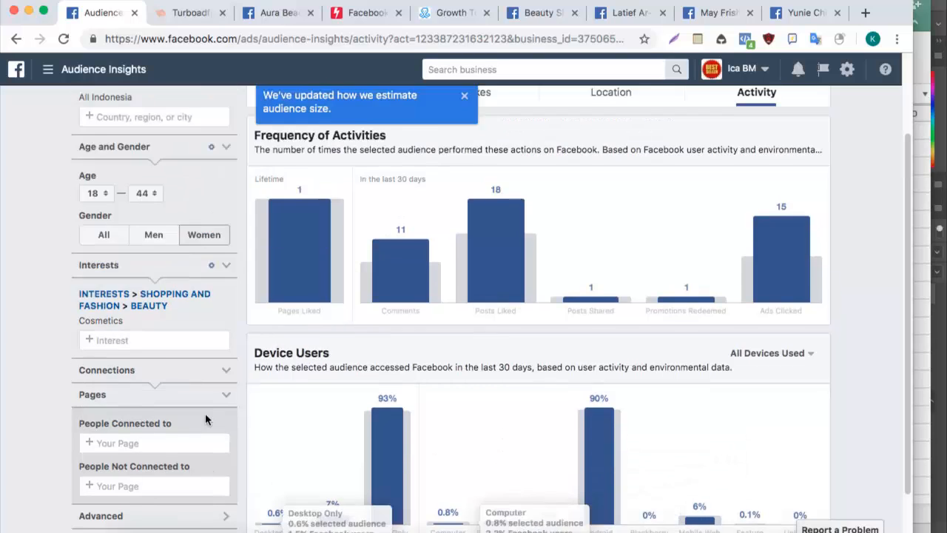
scroll(414, 454, "down", 3)
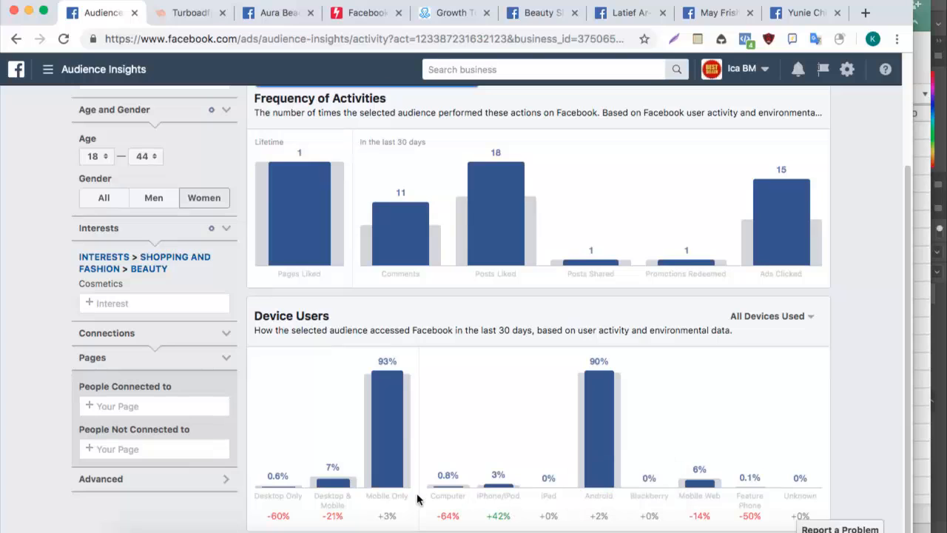
mouse_move(456, 447)
mouse_move(591, 384)
scroll(650, 340, "up", 3)
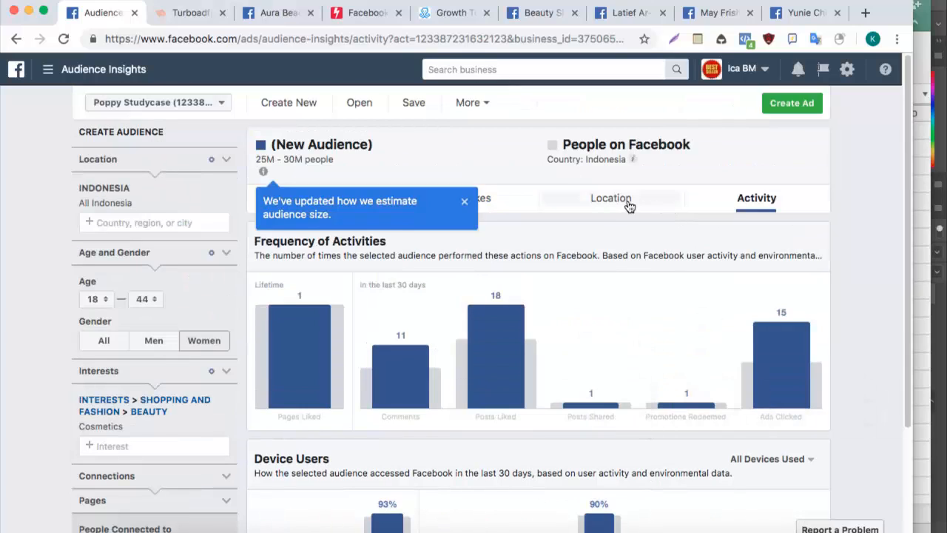
Show the audience's Location insights by top cities and dismiss the audience size notice
left_click(628, 203)
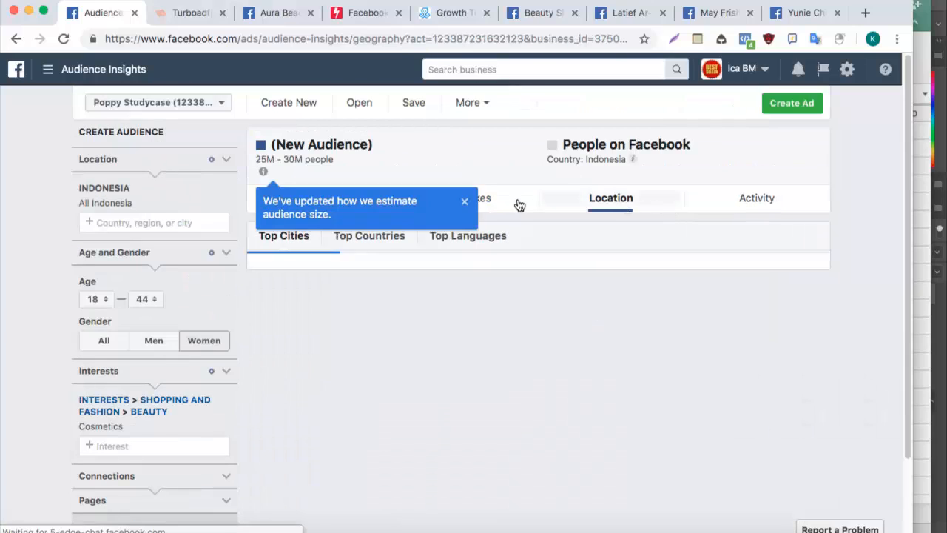
left_click(465, 203)
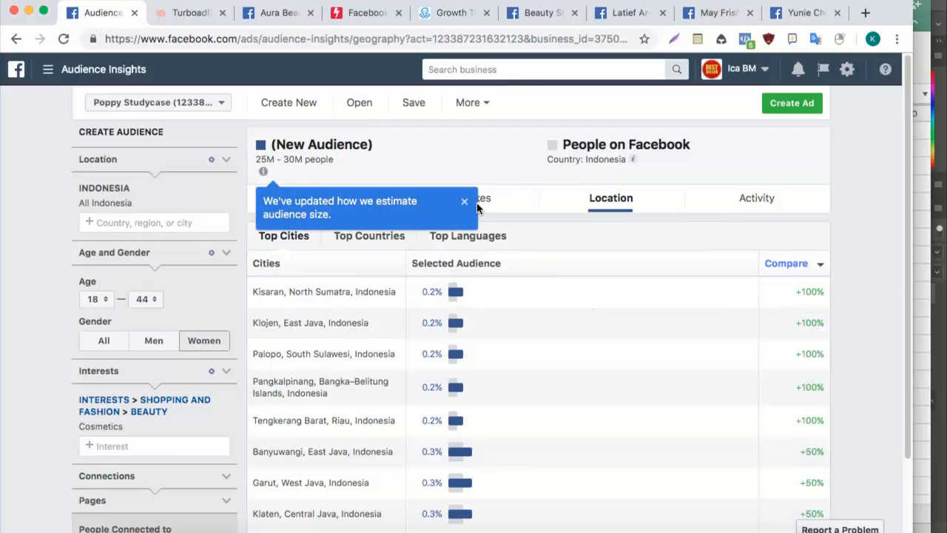
left_click(465, 202)
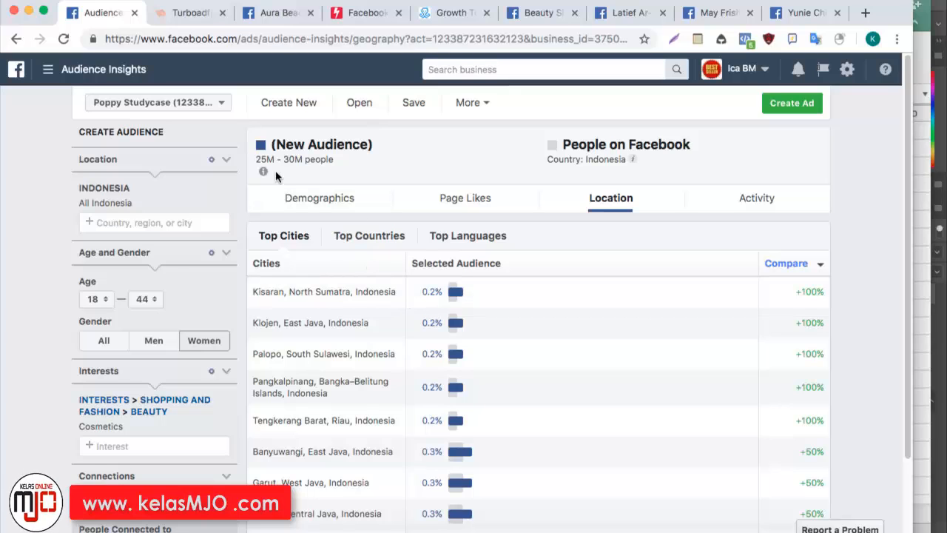
mouse_move(263, 171)
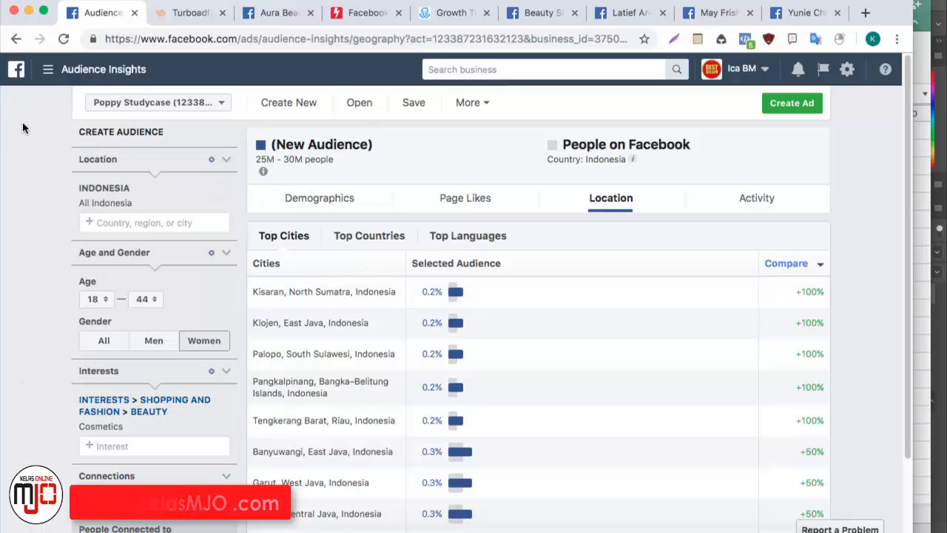
mouse_move(135, 399)
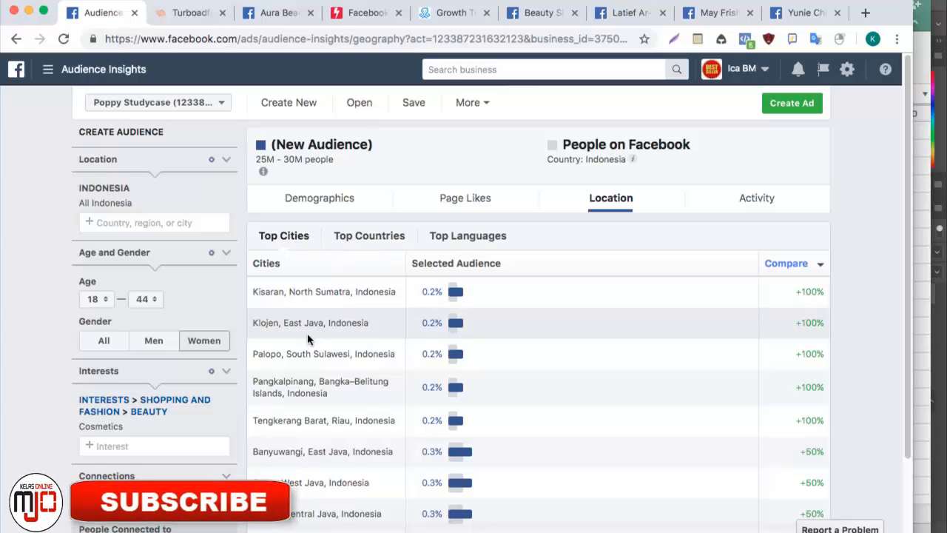
Sort the Top Cities list by Selected Audience and review the listed cities
left_click(455, 269)
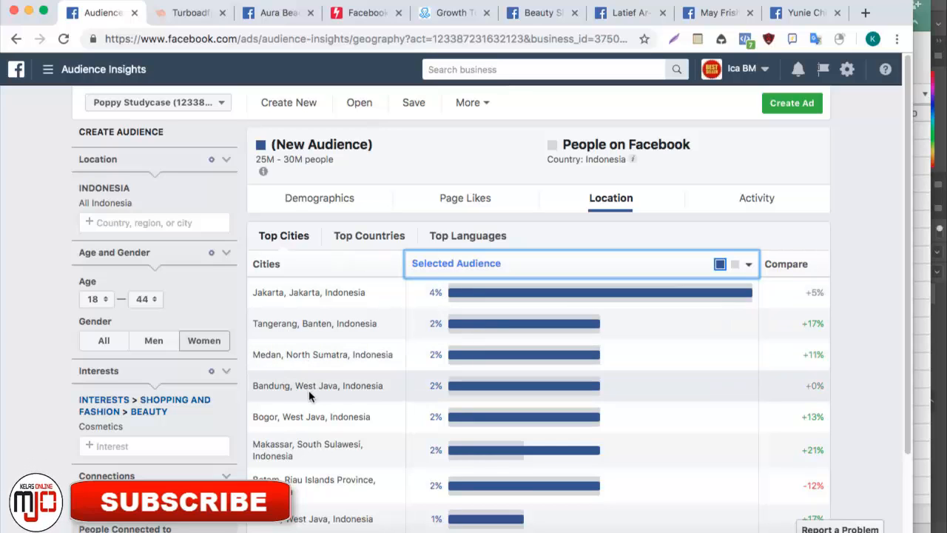
scroll(477, 411, "down", 3)
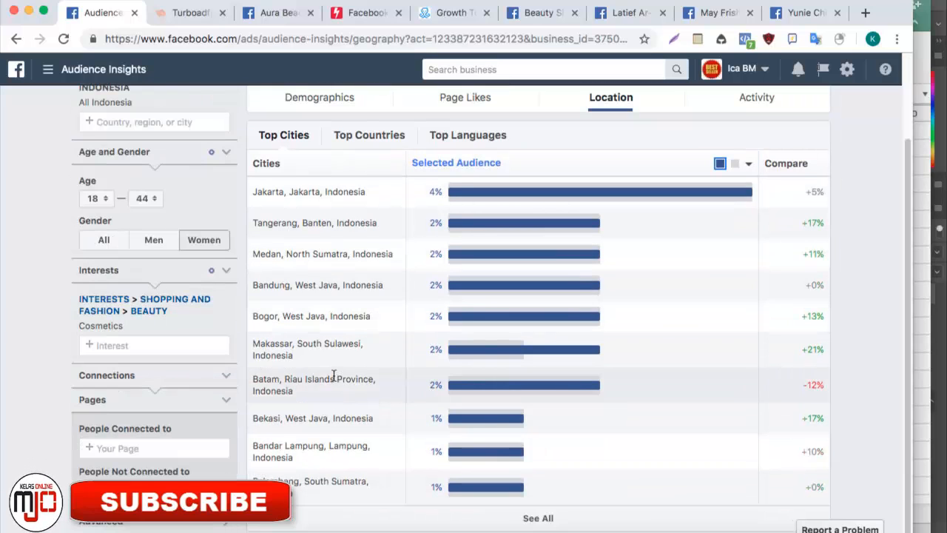
scroll(401, 278, "up", 3)
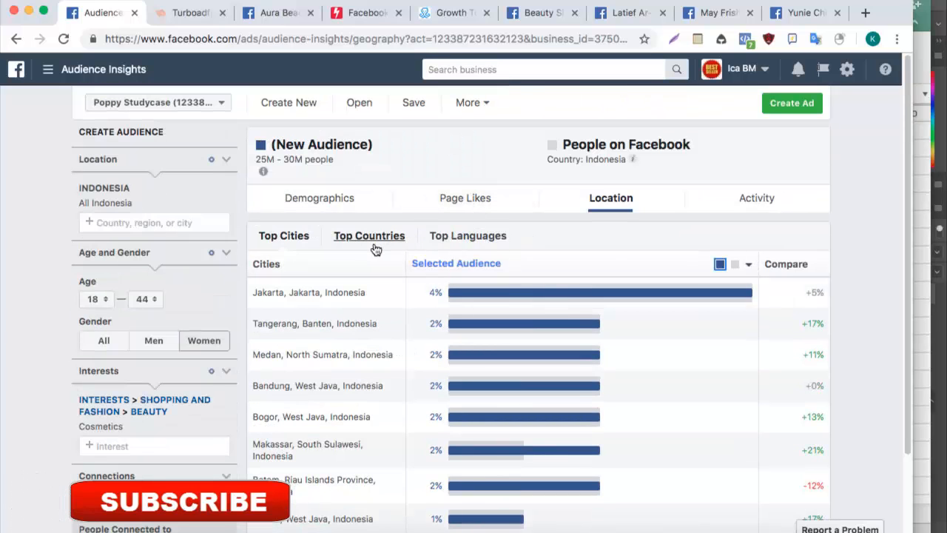
Check the audience's Top Countries, return to Top Cities and dismiss the audience size notice
left_click(376, 249)
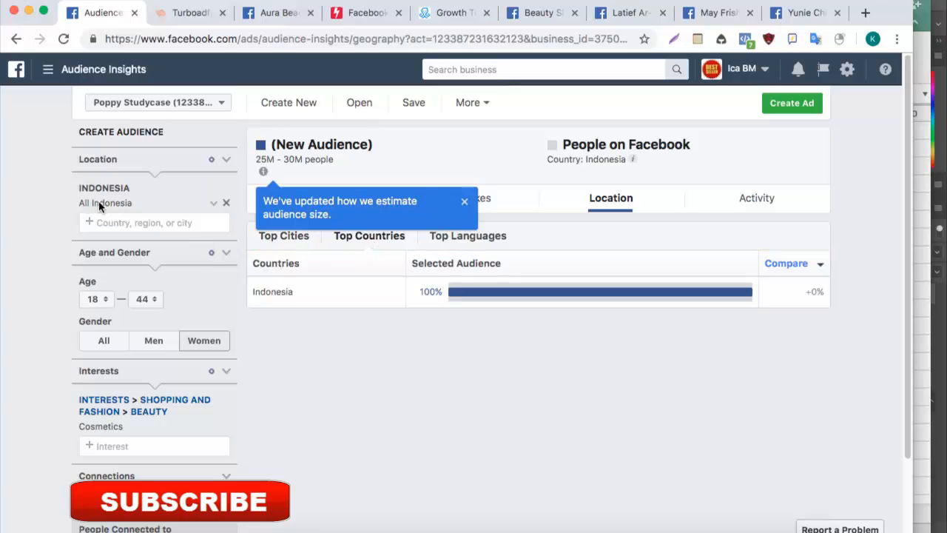
left_click(296, 243)
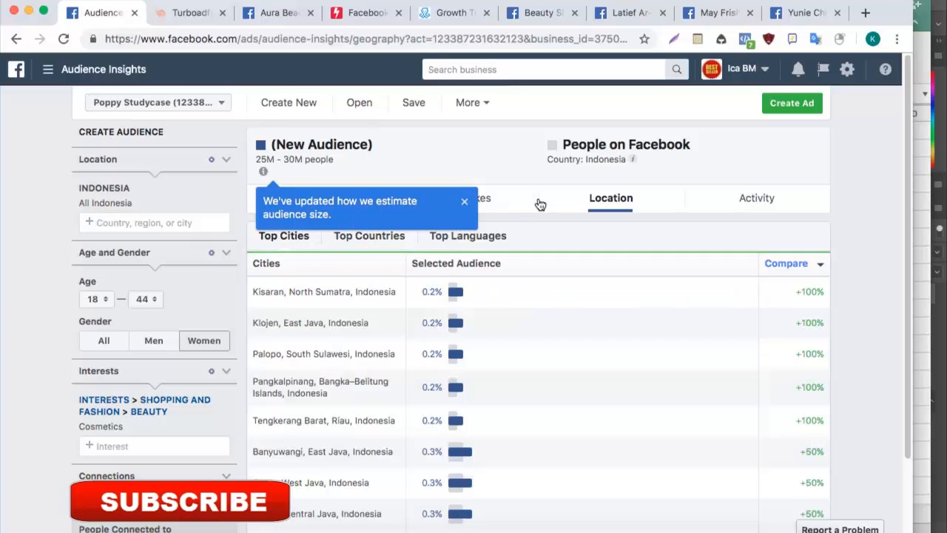
left_click(465, 203)
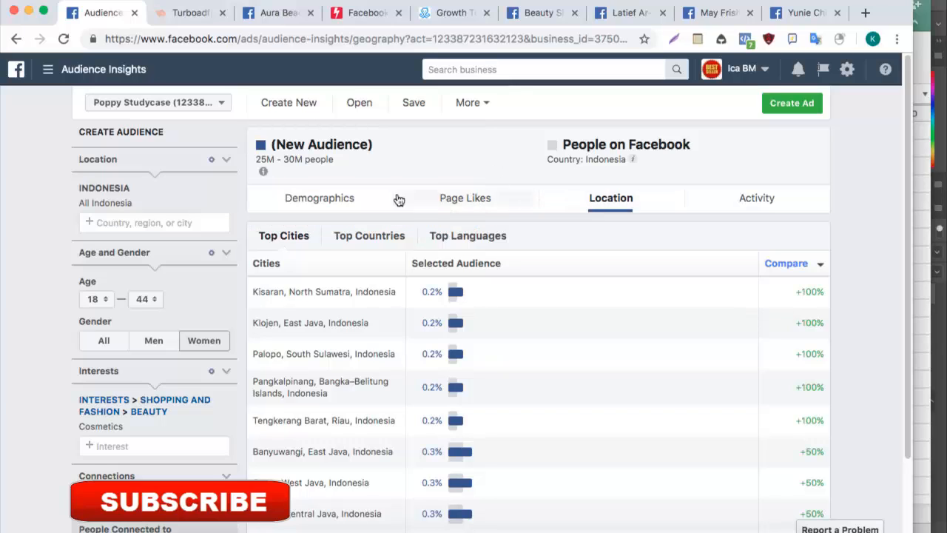
Show the audience's Page Likes insights and dismiss the audience size notice
left_click(462, 205)
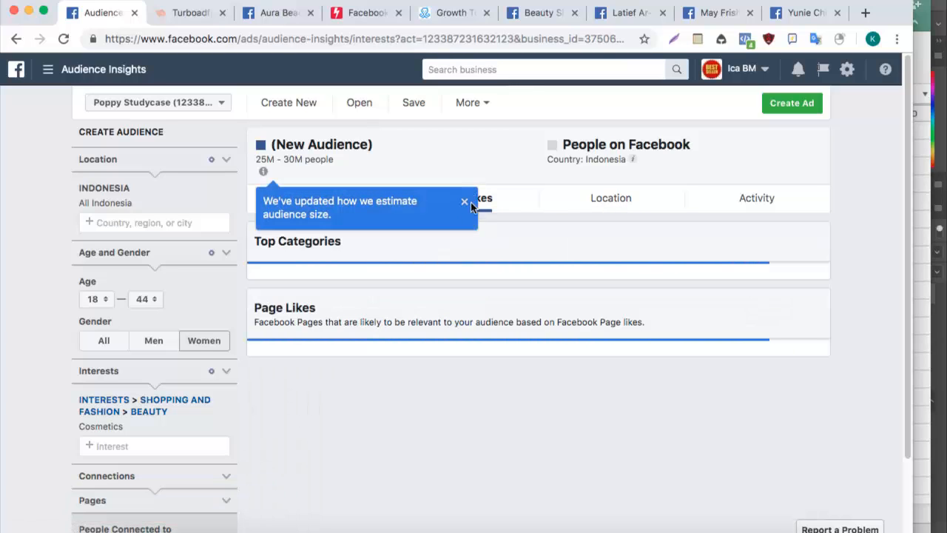
left_click(465, 203)
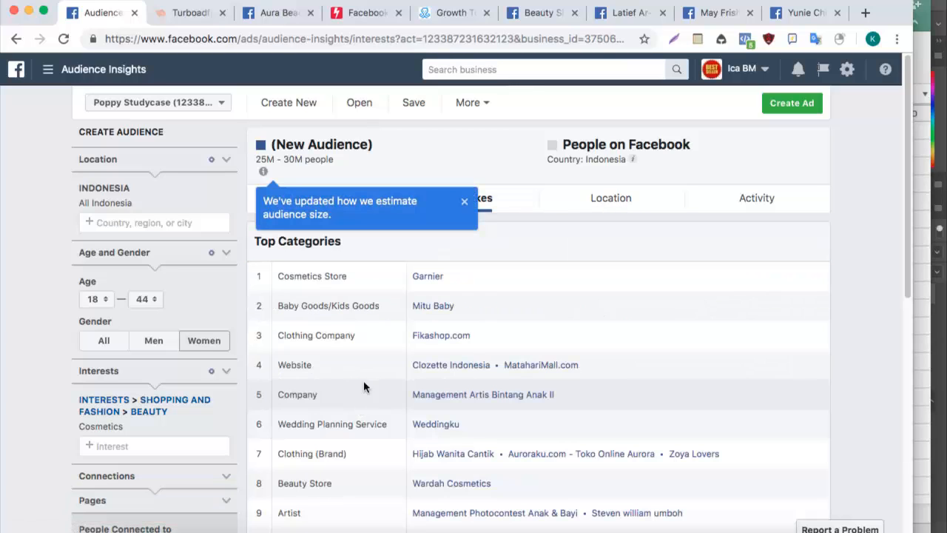
left_click(464, 204)
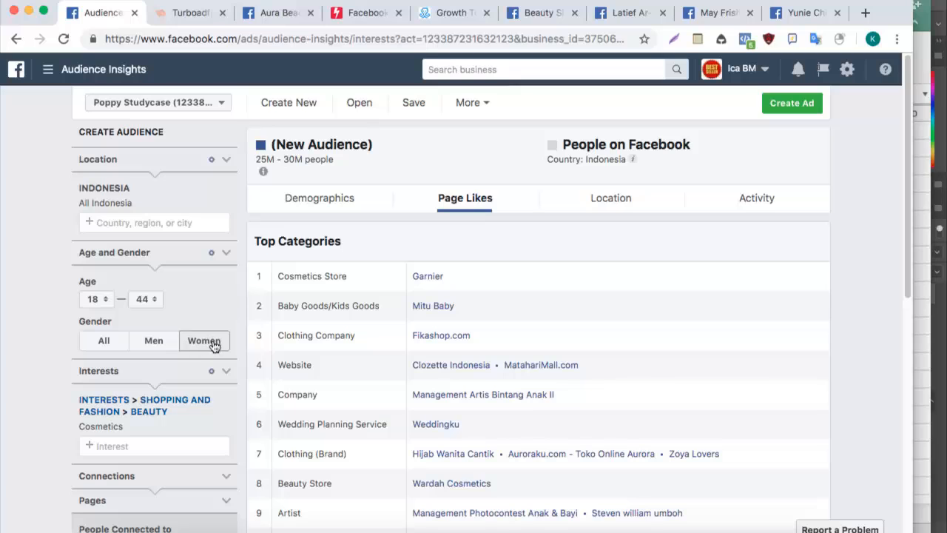
Review the audience's age, gender and Cosmetics interest filters against the Top Categories of liked pages
mouse_move(144, 418)
scroll(68, 312, "down", 2)
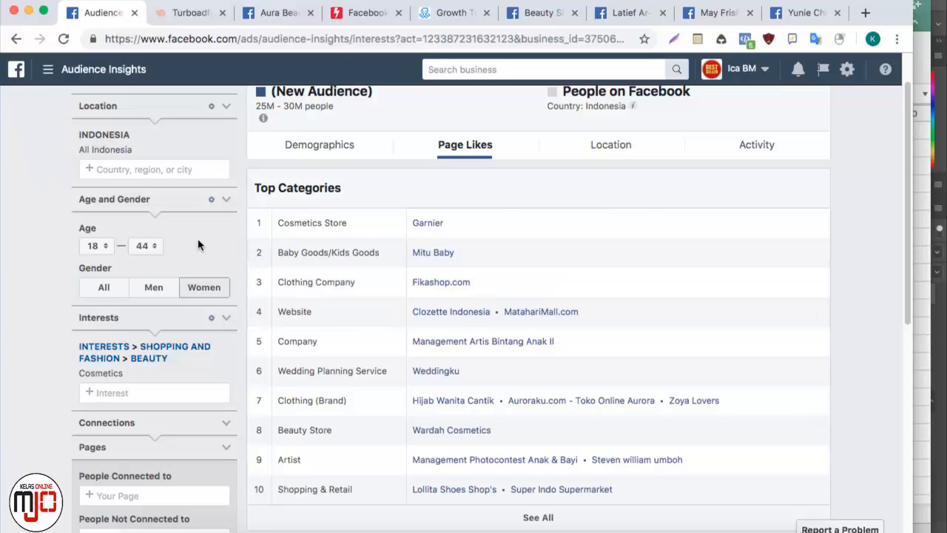
mouse_move(133, 361)
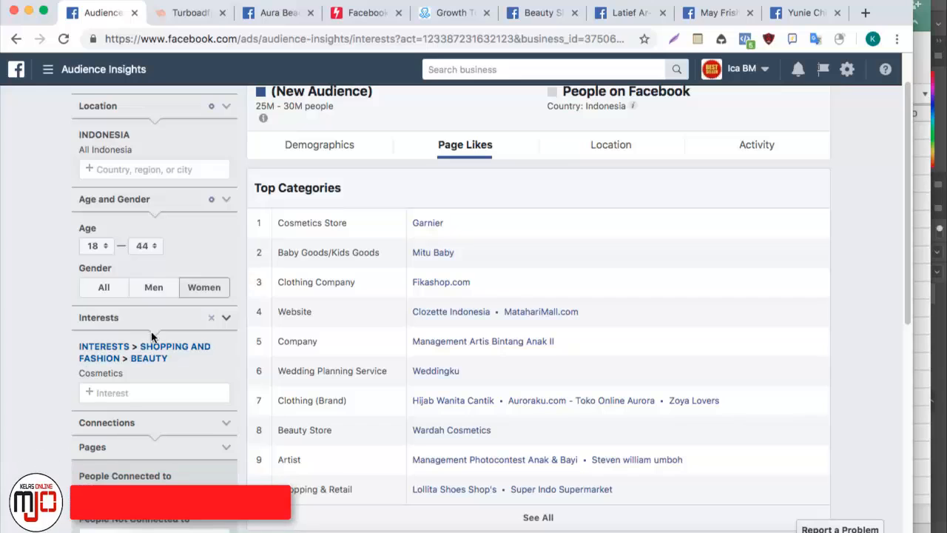
scroll(148, 174, "up", 2)
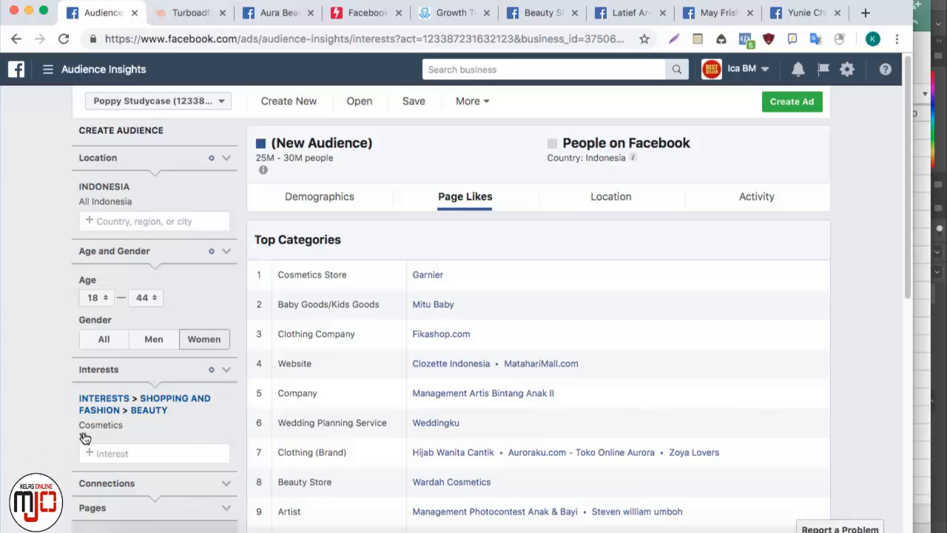
scroll(423, 290, "down", 1)
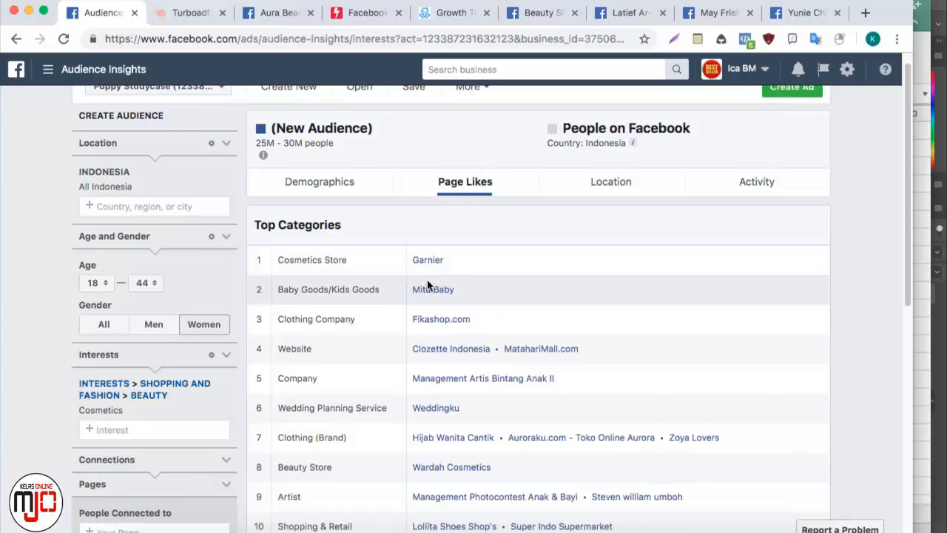
Expand the Top Categories list to show all categories and review the liked pages listed in them
scroll(490, 353, "down", 1)
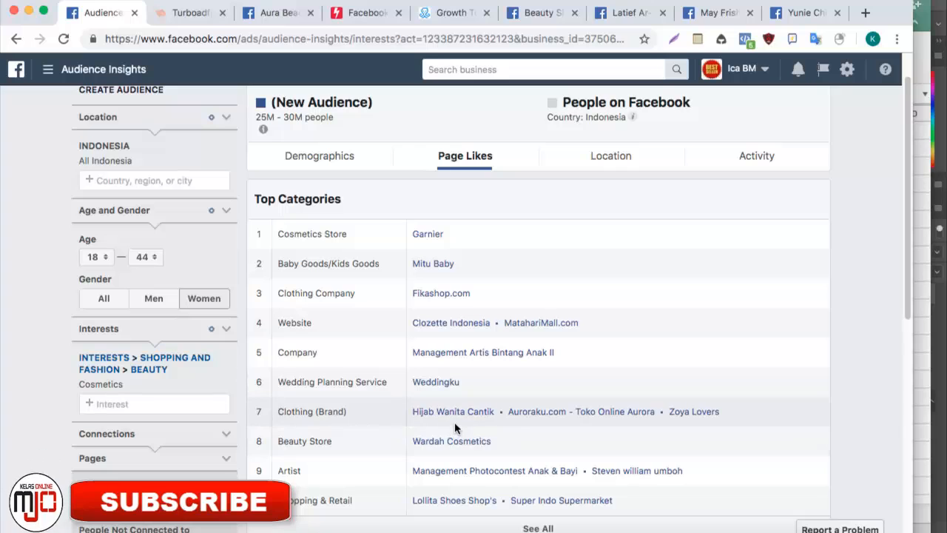
scroll(457, 422, "down", 2)
left_click(544, 476)
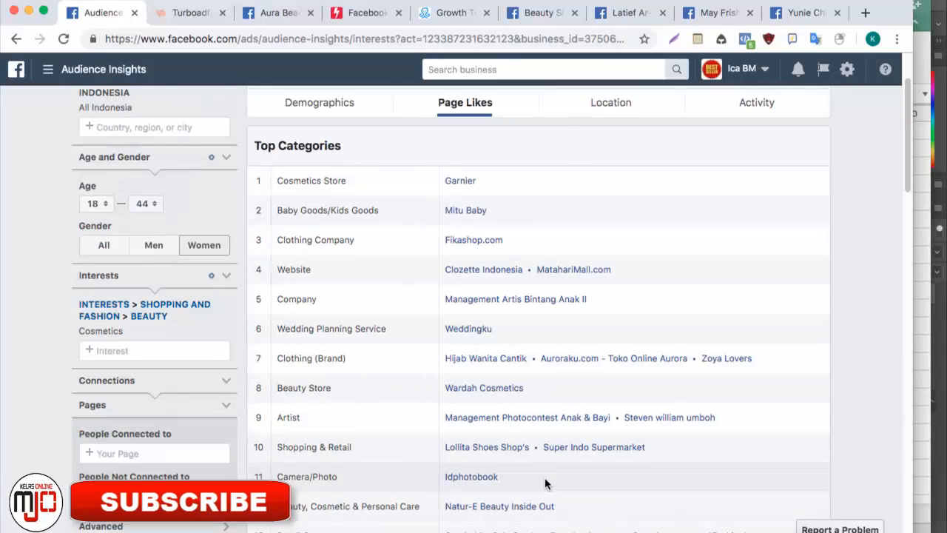
scroll(584, 385, "down", 2)
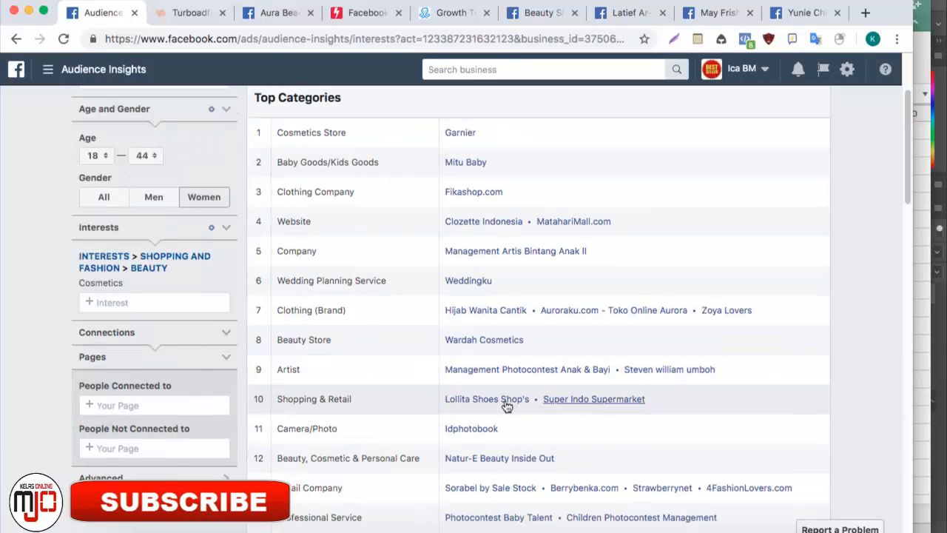
scroll(492, 474, "down", 10)
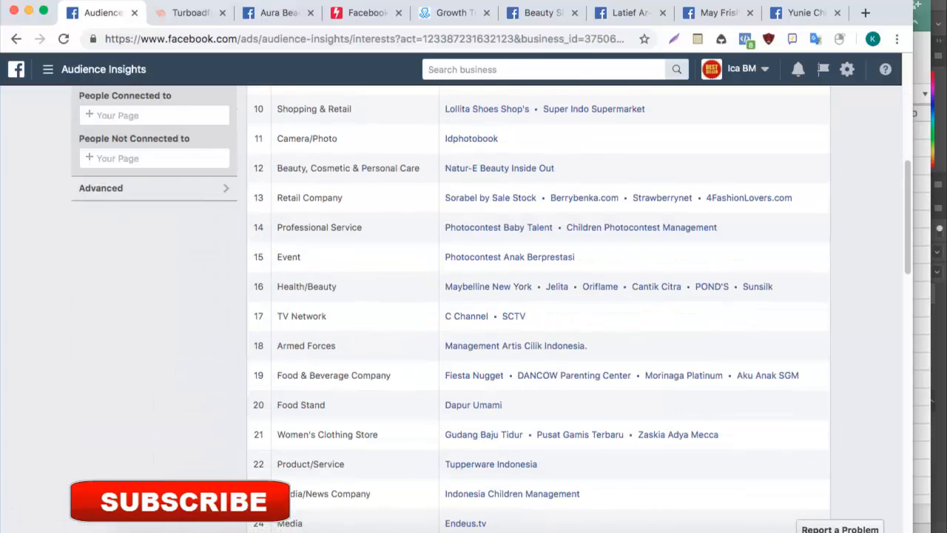
left_click(658, 1)
left_click(673, 19)
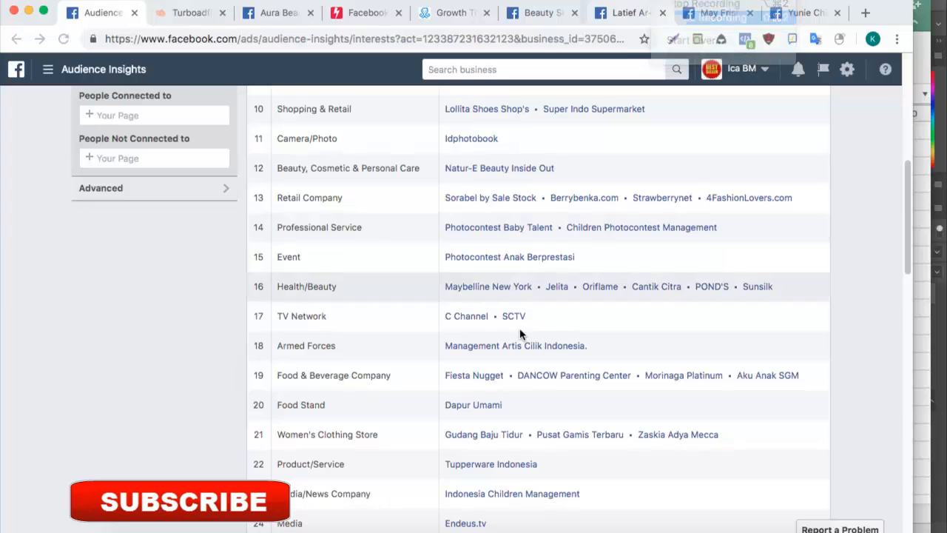
left_click(490, 325)
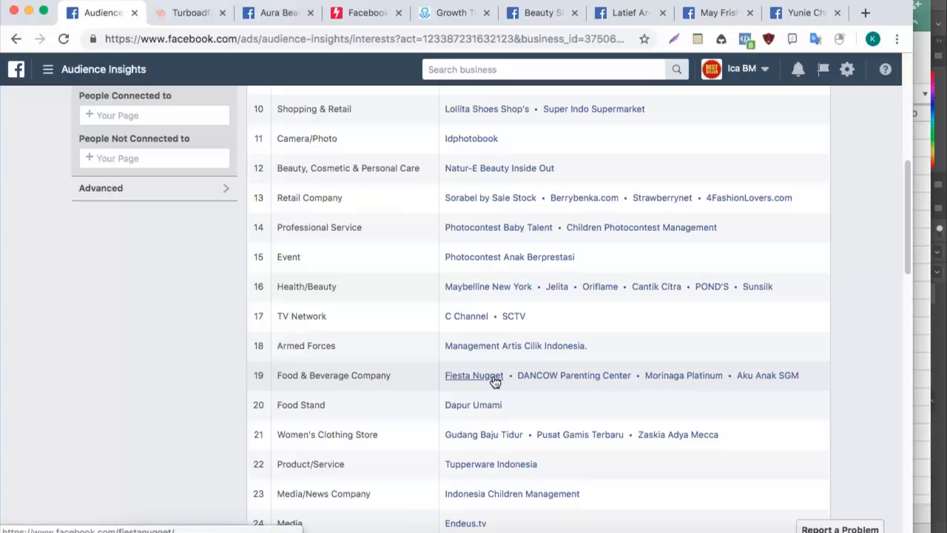
Switch to the Excel workbook and add "Brand produk anak" in cell B17, below kristen/khatolik in the segment list
scroll(623, 389, "down", 2)
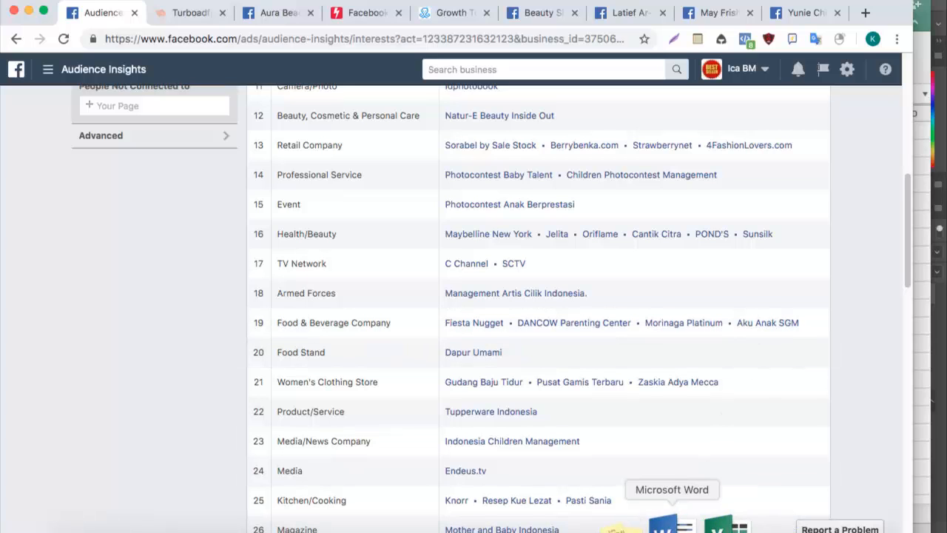
left_click(703, 524)
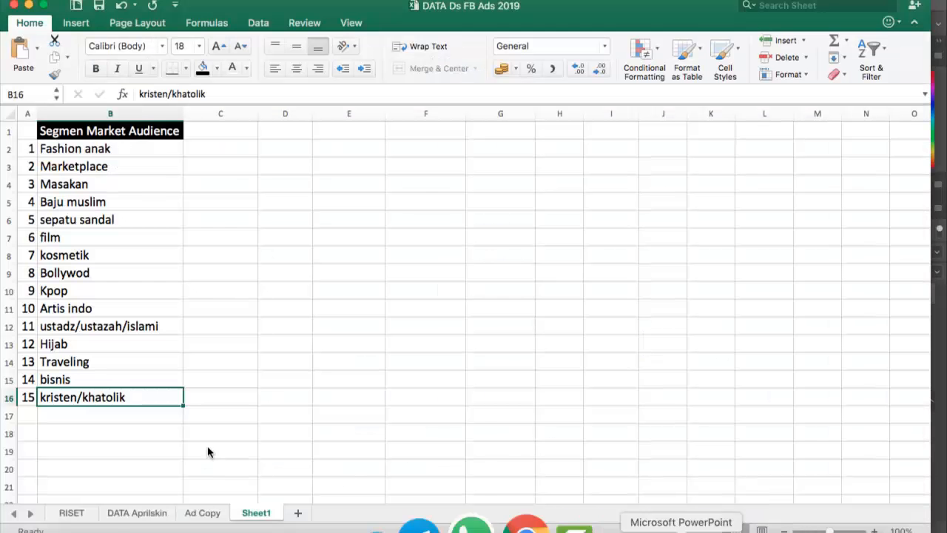
left_click(100, 417)
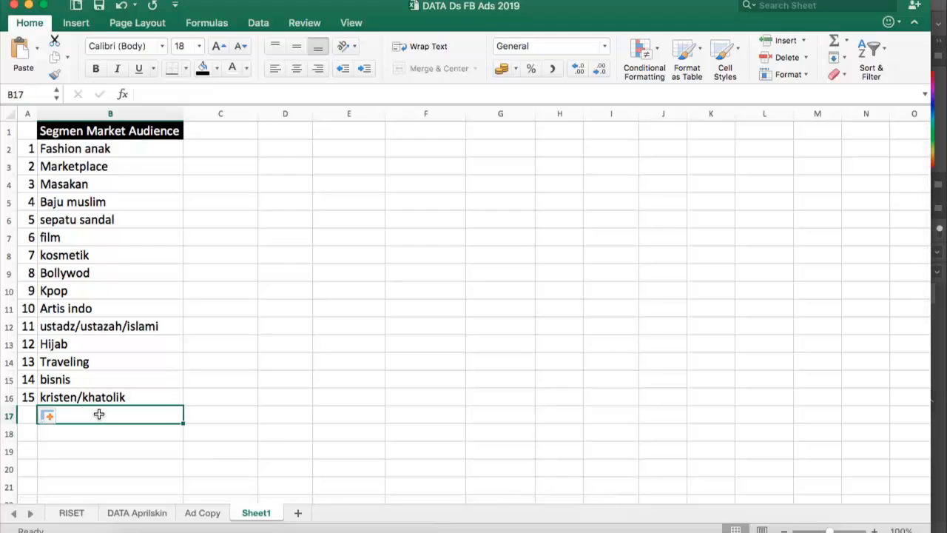
type("Pro")
key("BackSpace")
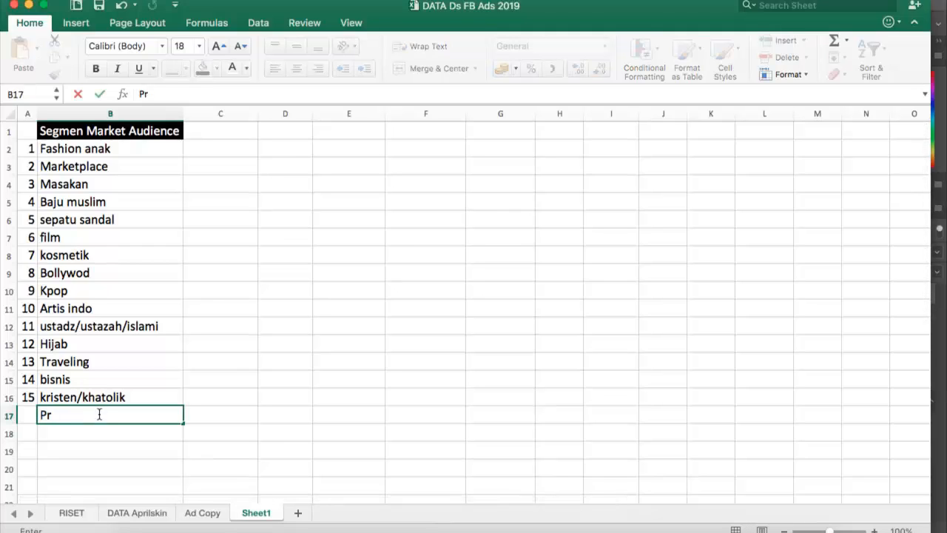
type("Bra")
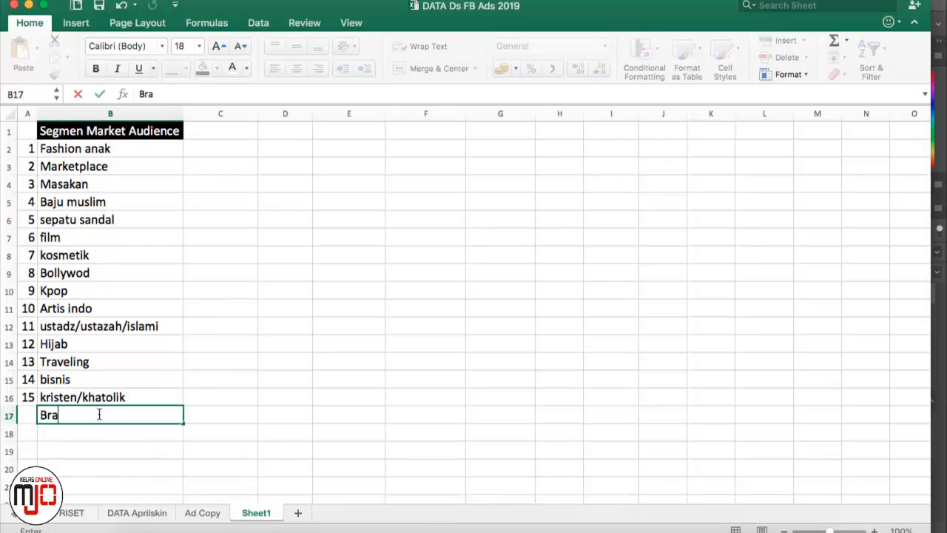
type("nd produk ")
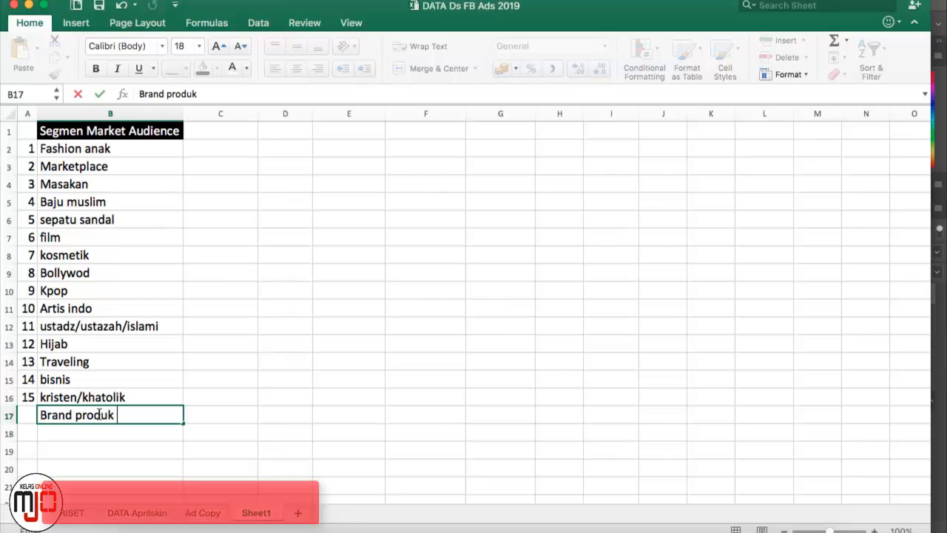
type("anak")
key("Return")
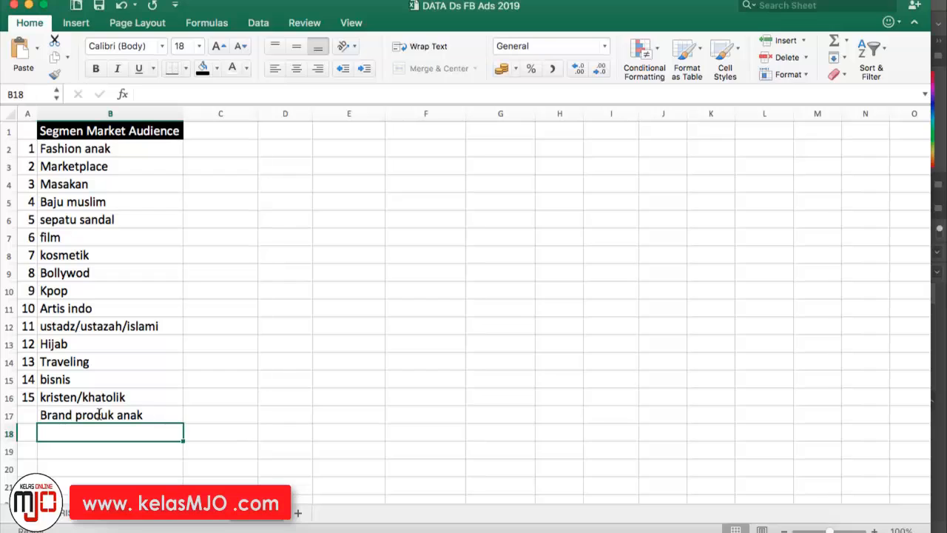
left_click(333, 356)
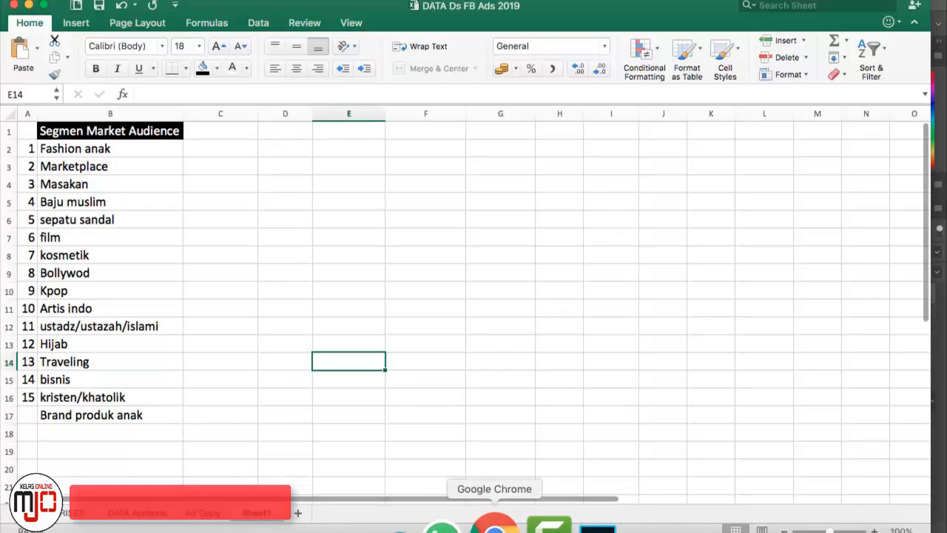
Return to Audience Insights in Chrome and review the remaining Top Categories down to the end of the list
left_click(500, 524)
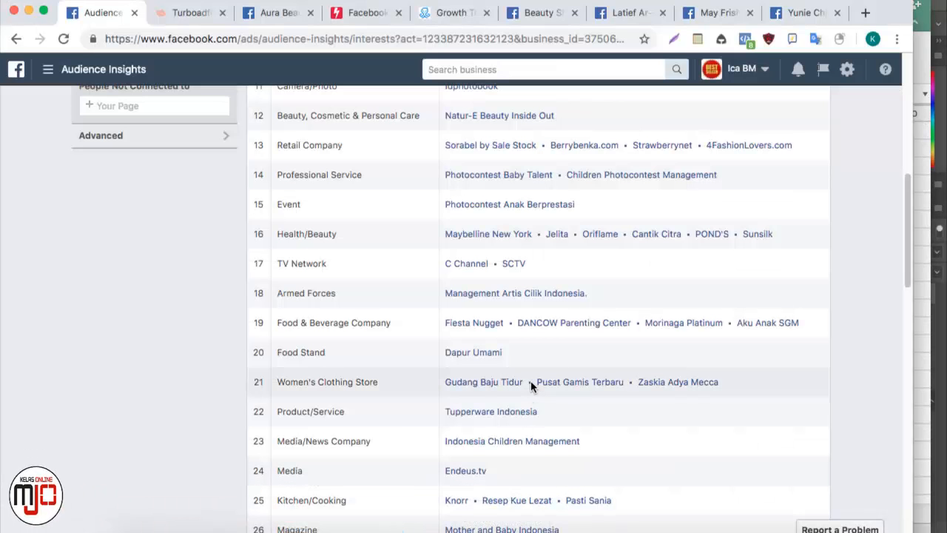
scroll(519, 418, "down", 1)
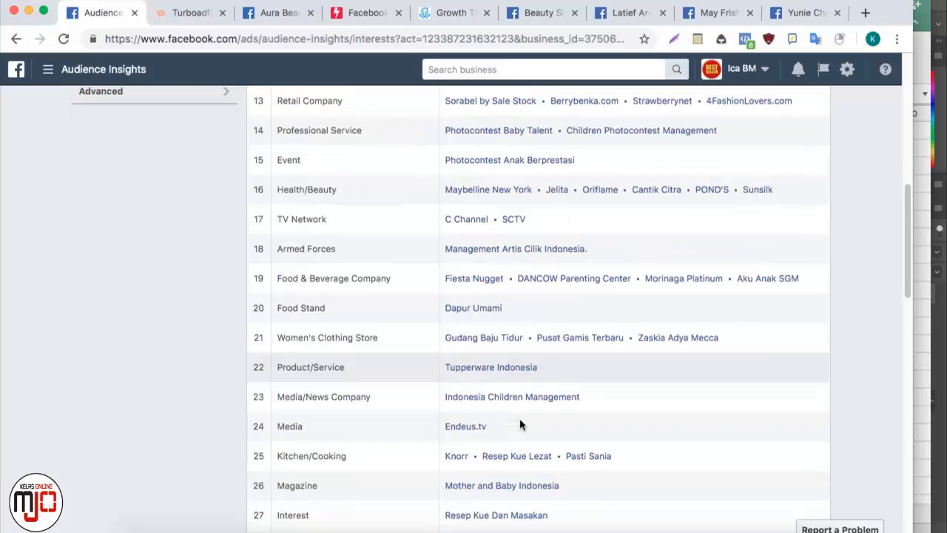
scroll(361, 455, "down", 1)
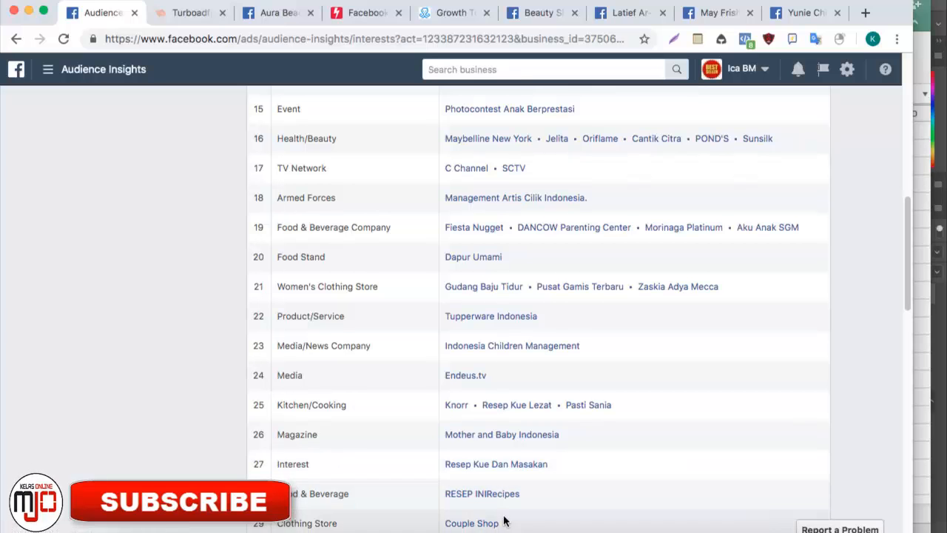
scroll(504, 521, "down", 1)
scroll(505, 519, "down", 1)
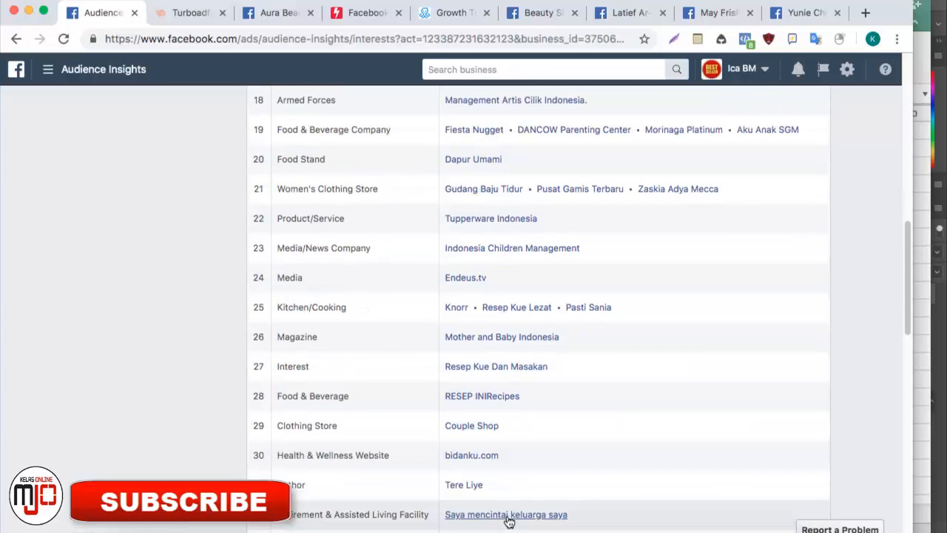
scroll(585, 516, "down", 2)
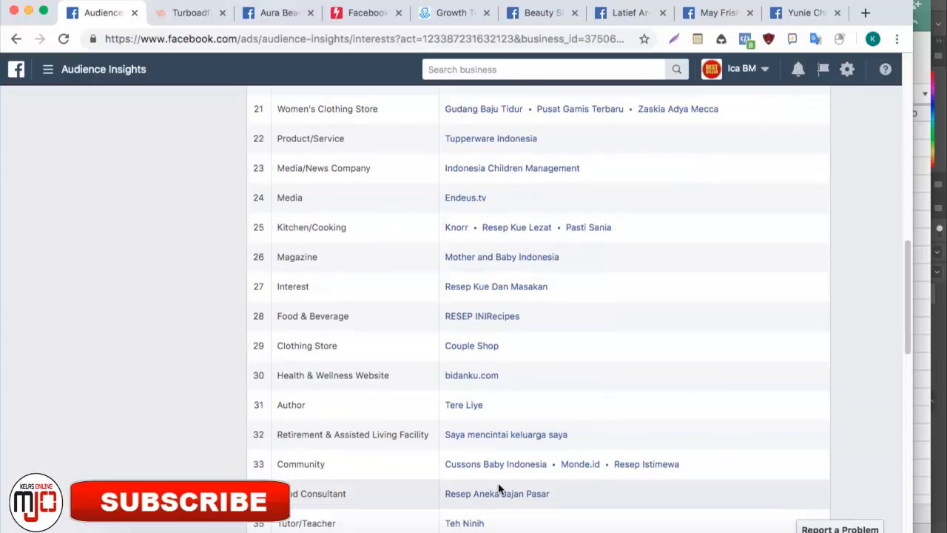
scroll(499, 489, "down", 5)
scroll(442, 426, "down", 1)
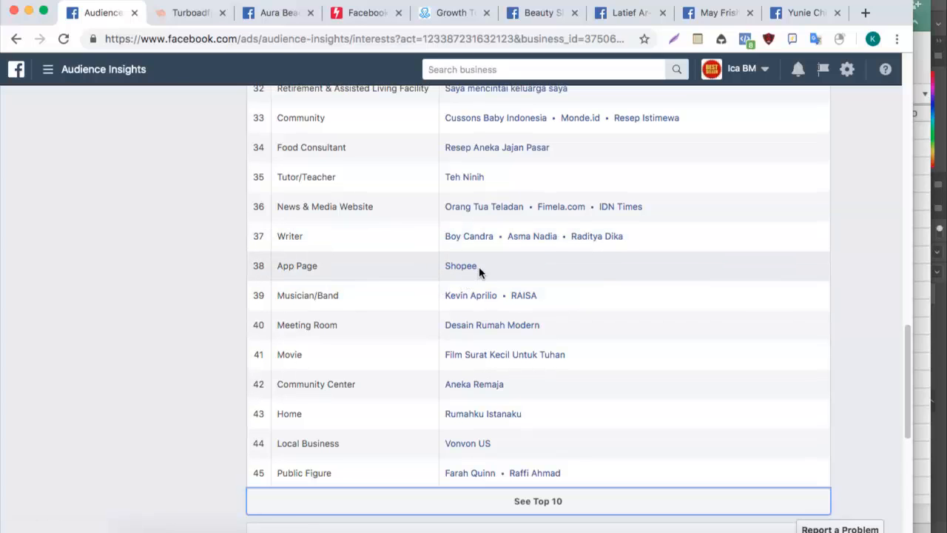
Recheck the liked pages from the end of Top Categories back to the Cosmetics Store entry for further segment ideas
scroll(481, 268, "up", 1)
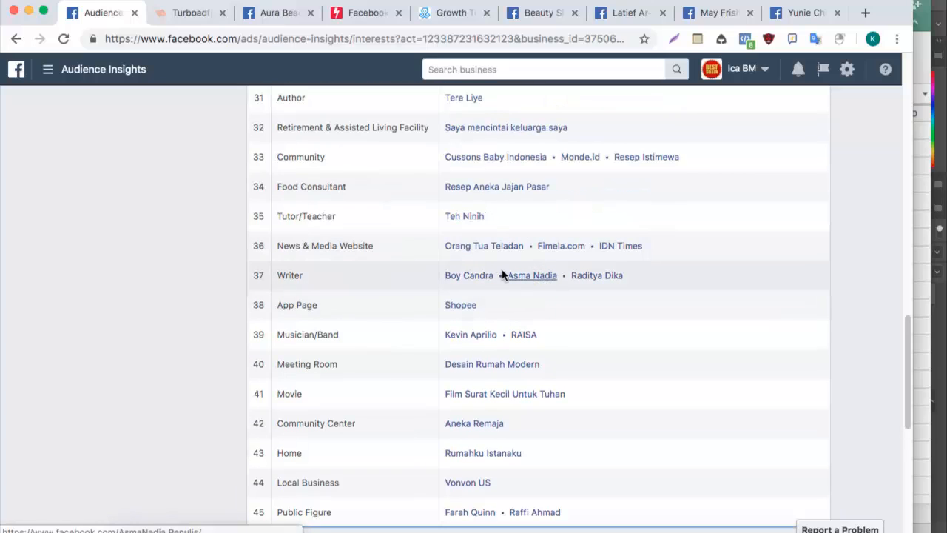
scroll(473, 255, "up", 7)
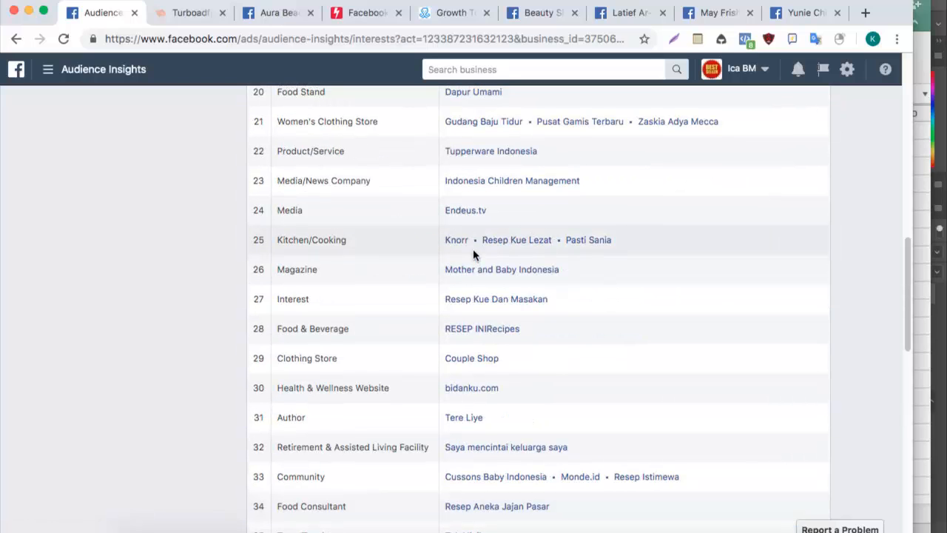
scroll(459, 243, "up", 4)
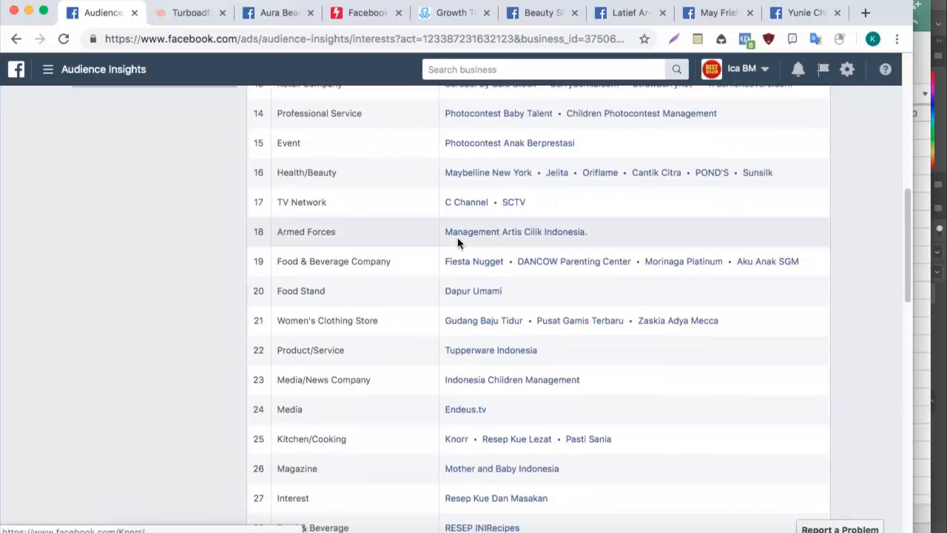
scroll(459, 240, "up", 1)
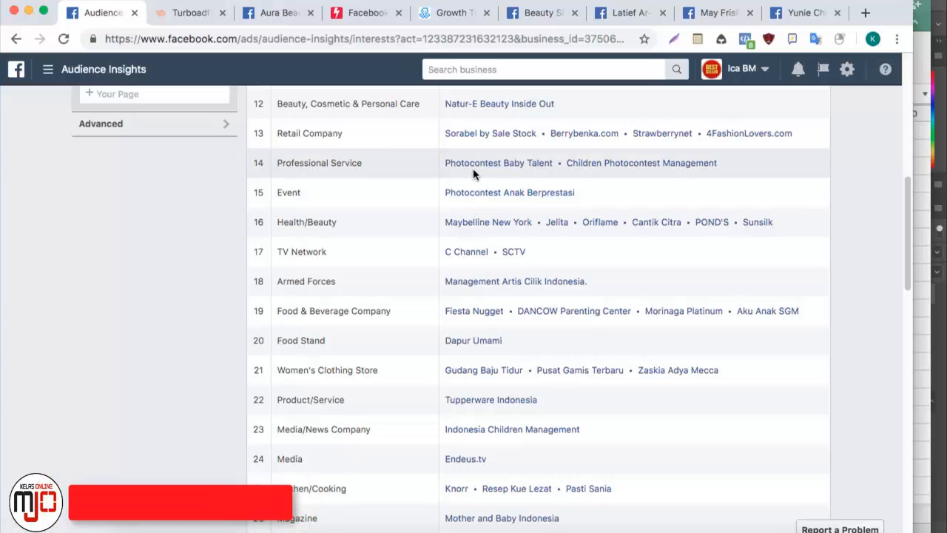
scroll(476, 145, "up", 5)
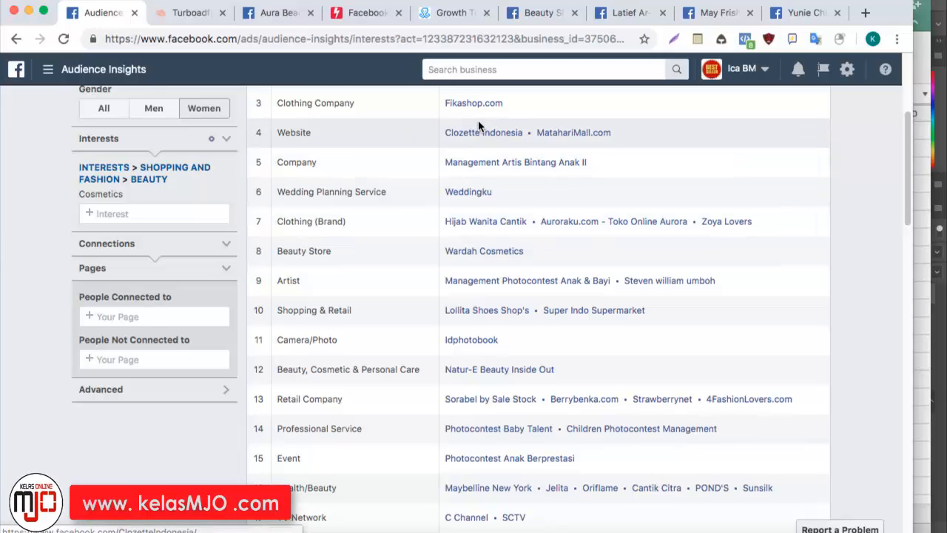
scroll(481, 129, "up", 2)
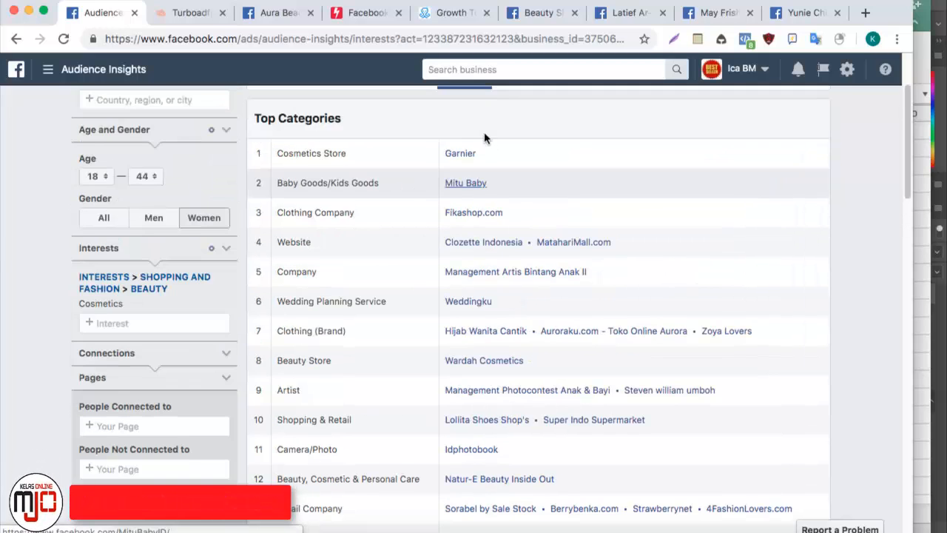
scroll(461, 245, "down", 10)
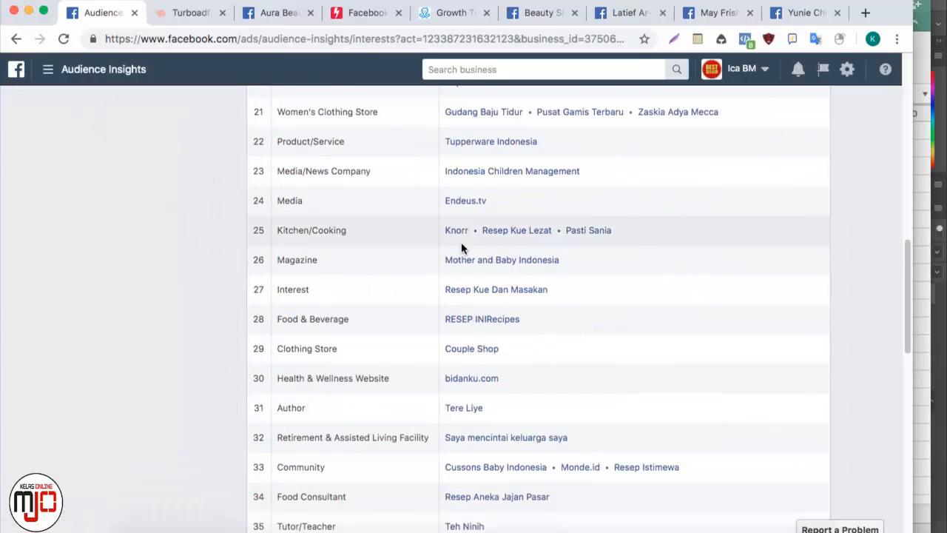
Switch to the Excel workbook and extend the numbering series in column A to 16 for the "Brand produk anak" row
left_click(703, 529)
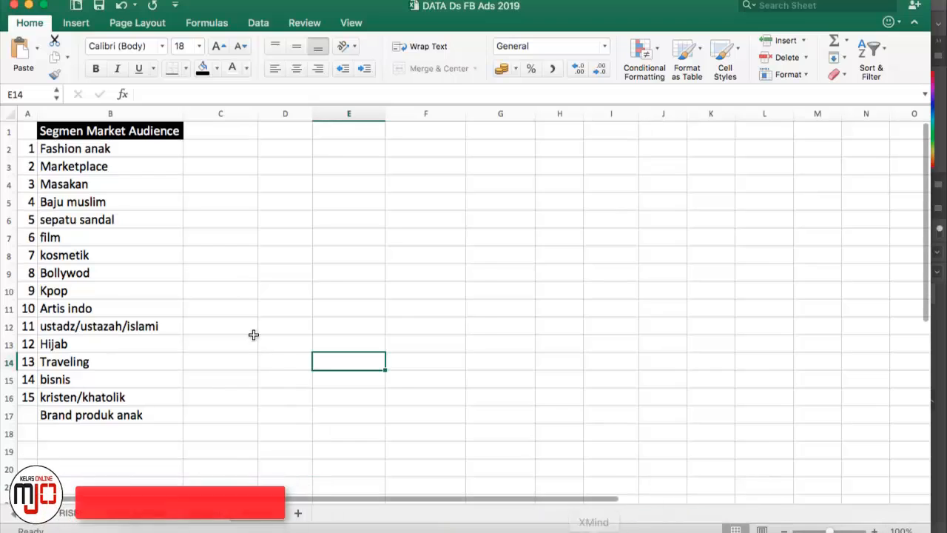
left_click_drag(28, 378, 40, 406)
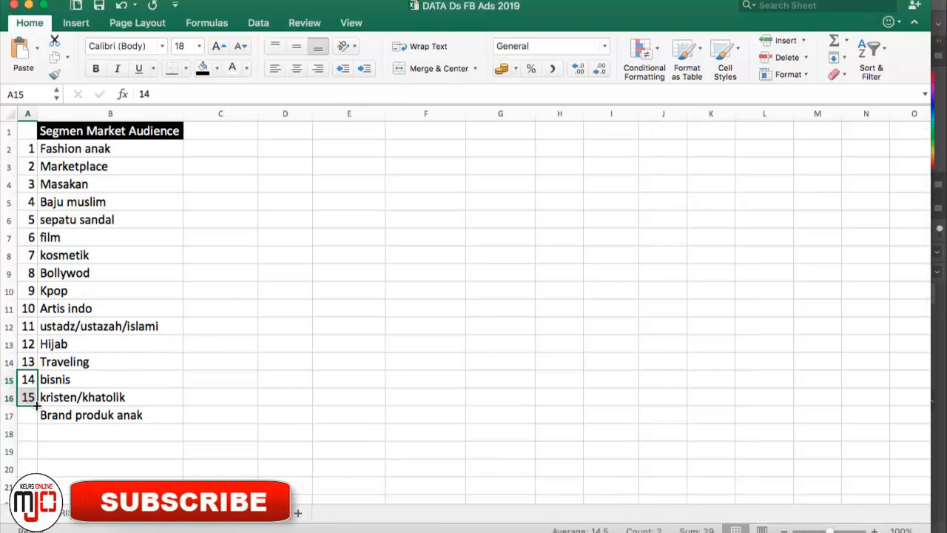
left_click(337, 385)
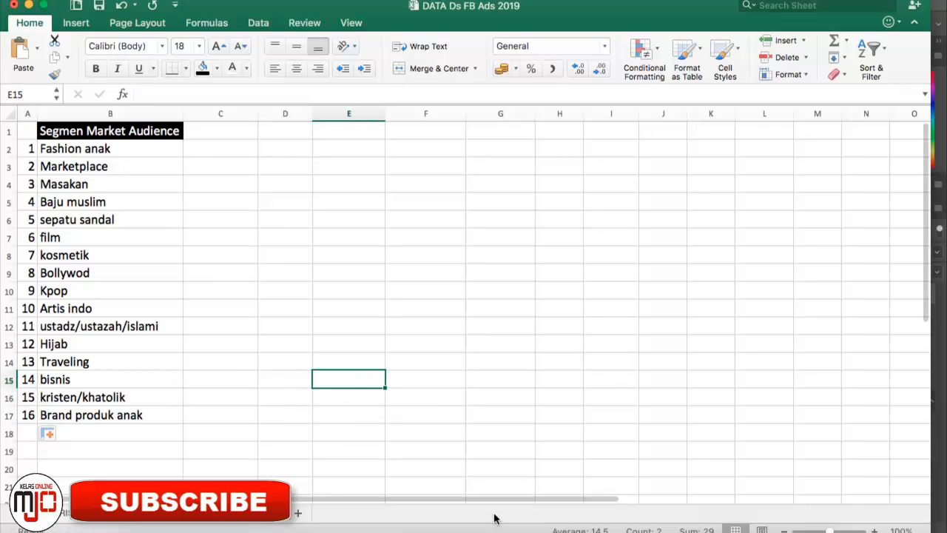
Return to Audience Insights in Chrome and compare the Page Likes relevance and affinity table with the Top Categories list
left_click(495, 521)
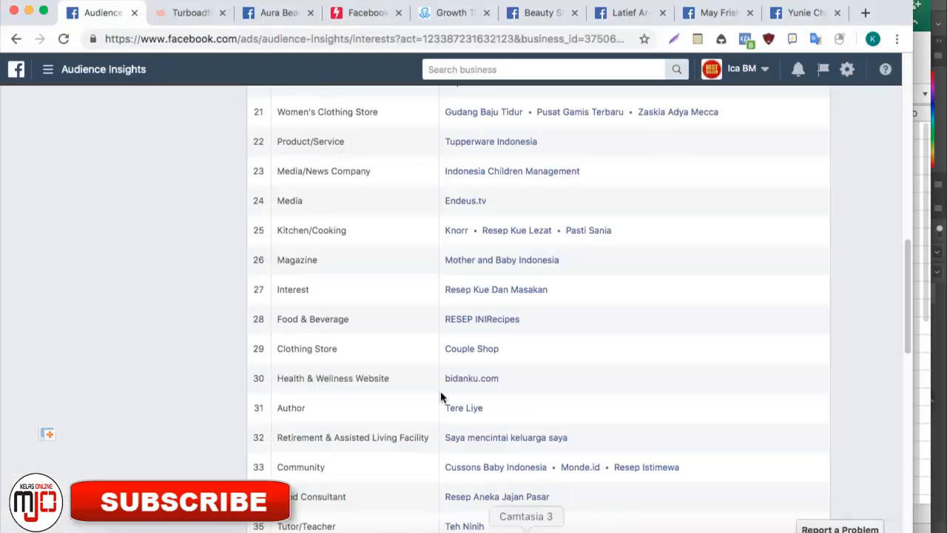
scroll(446, 356, "down", 10)
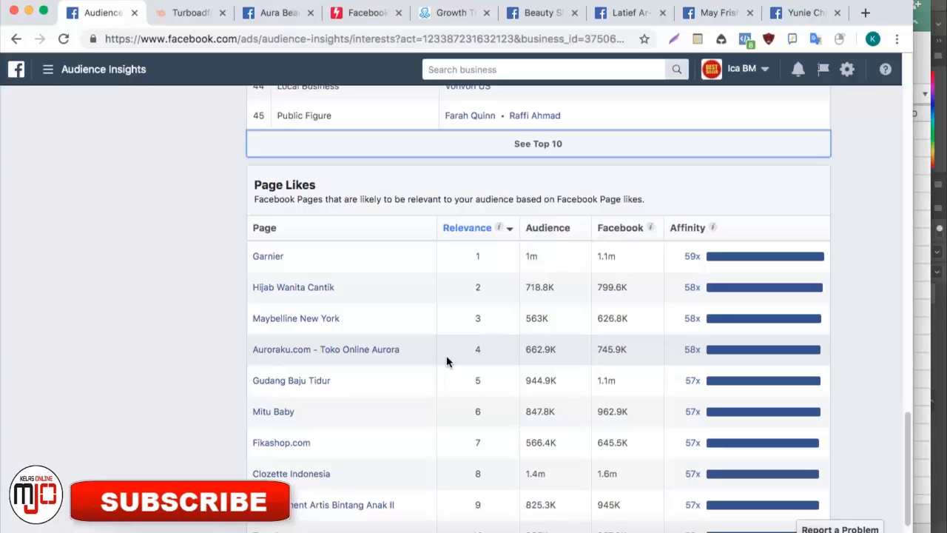
scroll(481, 226, "up", 10)
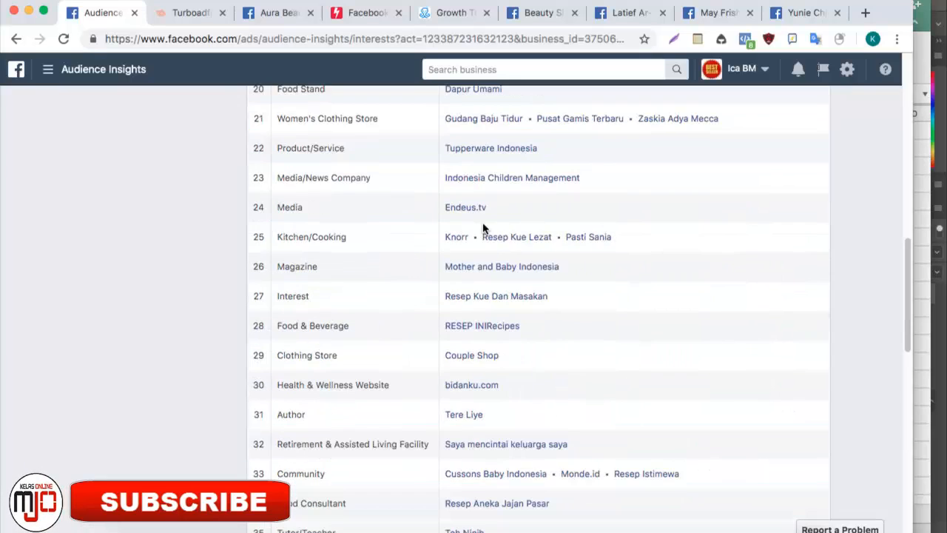
scroll(481, 226, "down", 11)
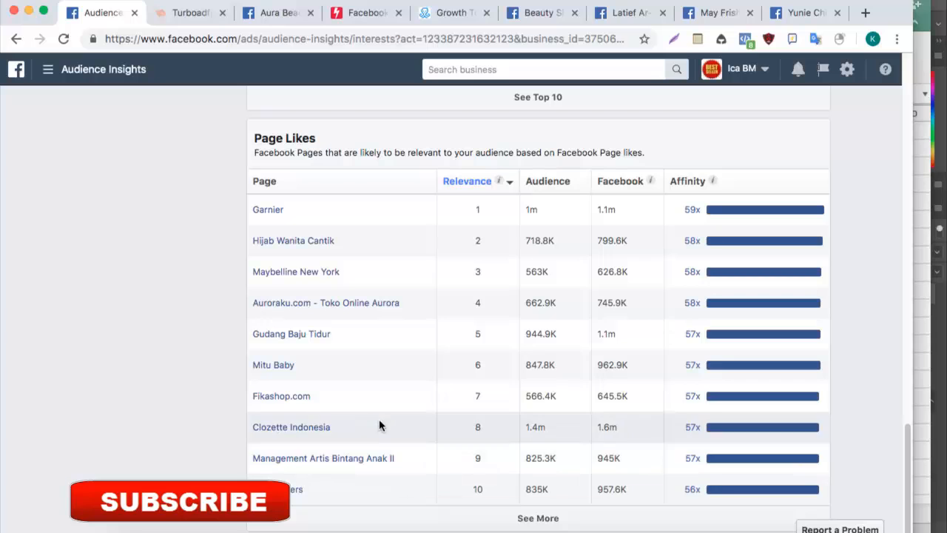
scroll(433, 299, "up", 5)
scroll(433, 299, "up", 15)
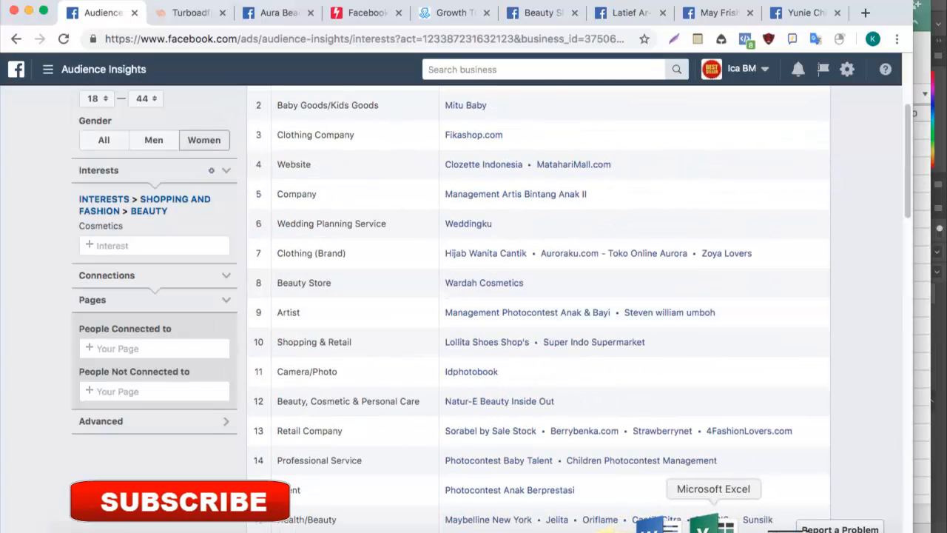
Check the segment list in the Excel workbook, then return to Audience Insights in Chrome and skim the Cosmetics audience's Top Categories
left_click(710, 524)
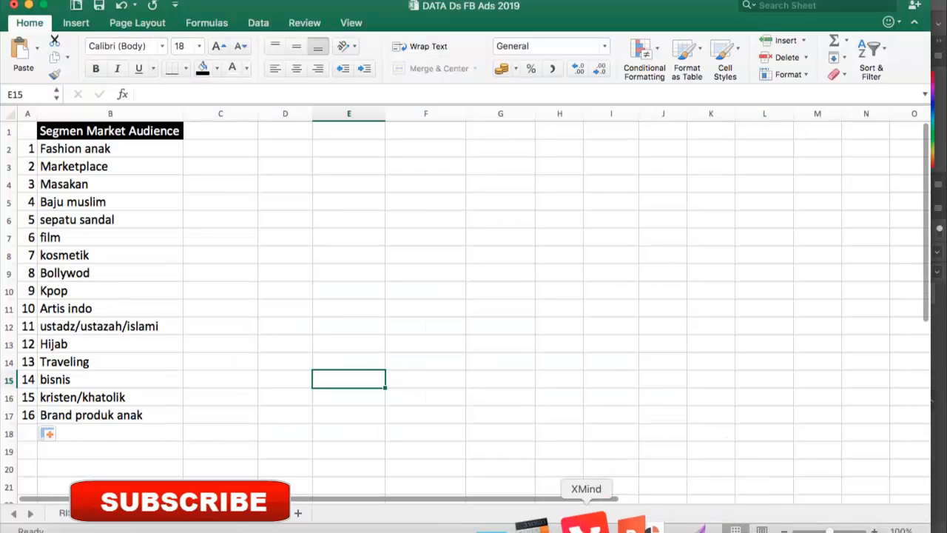
left_click(507, 524)
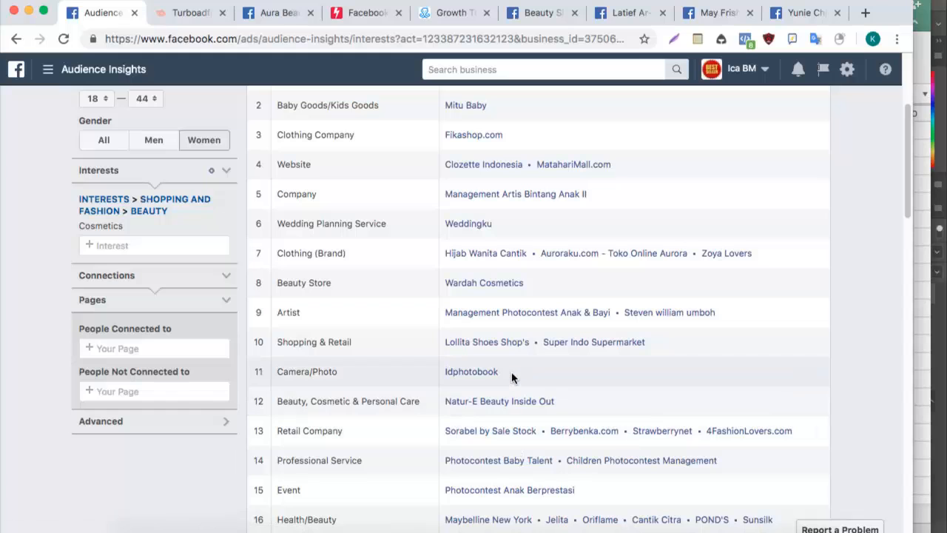
scroll(460, 388, "down", 5)
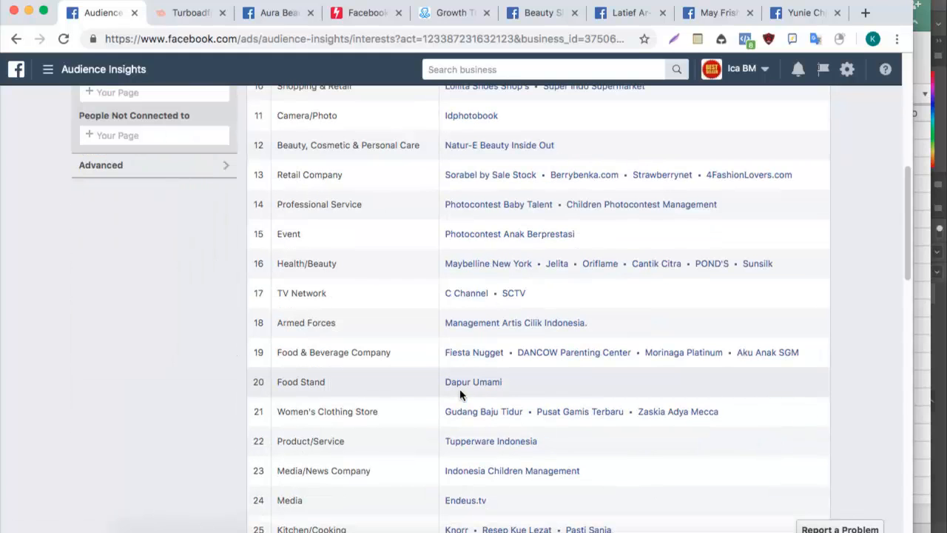
scroll(460, 388, "down", 3)
scroll(460, 386, "up", 10)
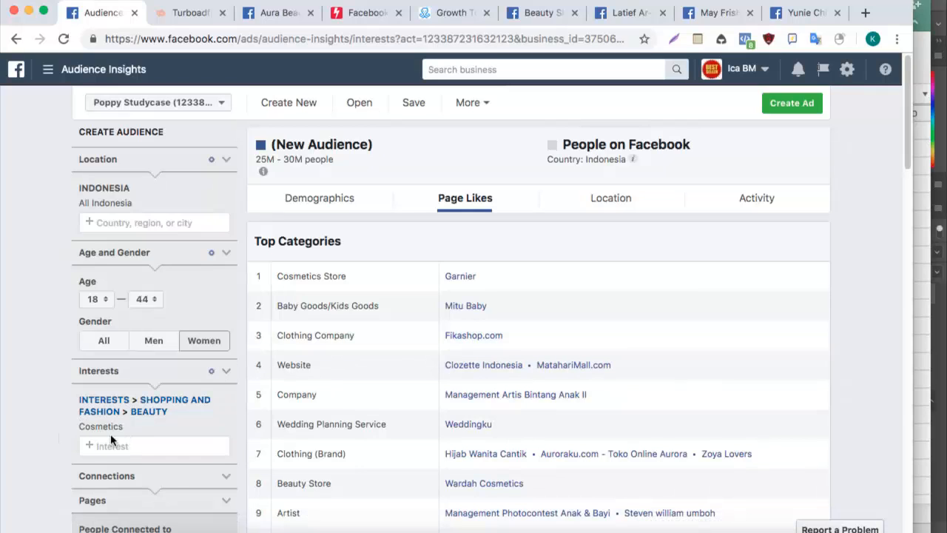
Replace the Cosmetics interest with AprilSkin 에이프릴스킨 and dismiss the audience-size notice to check its page likes
left_click(83, 440)
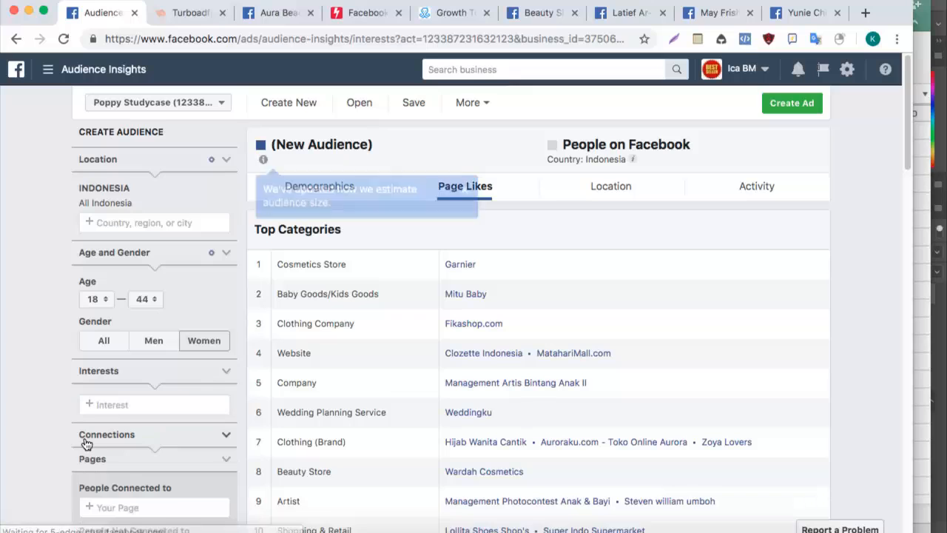
left_click(126, 405)
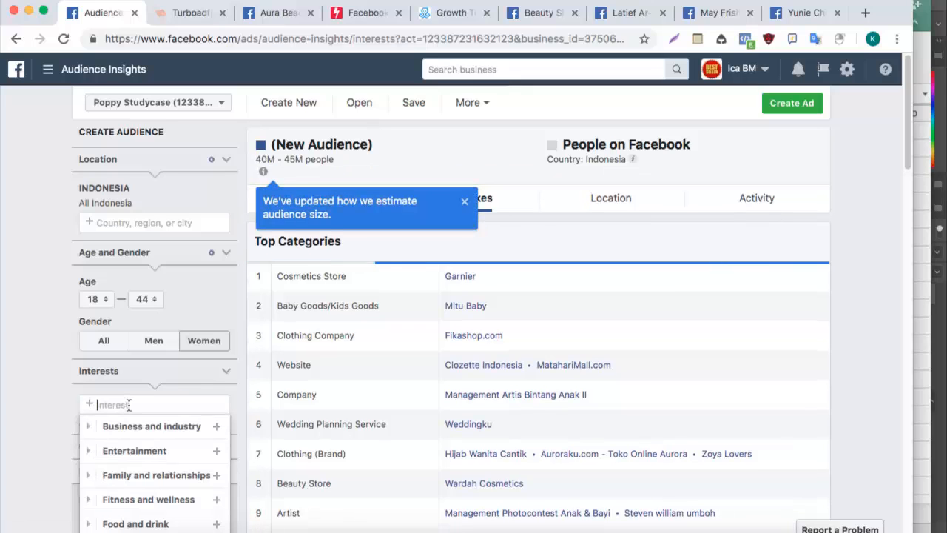
type("april")
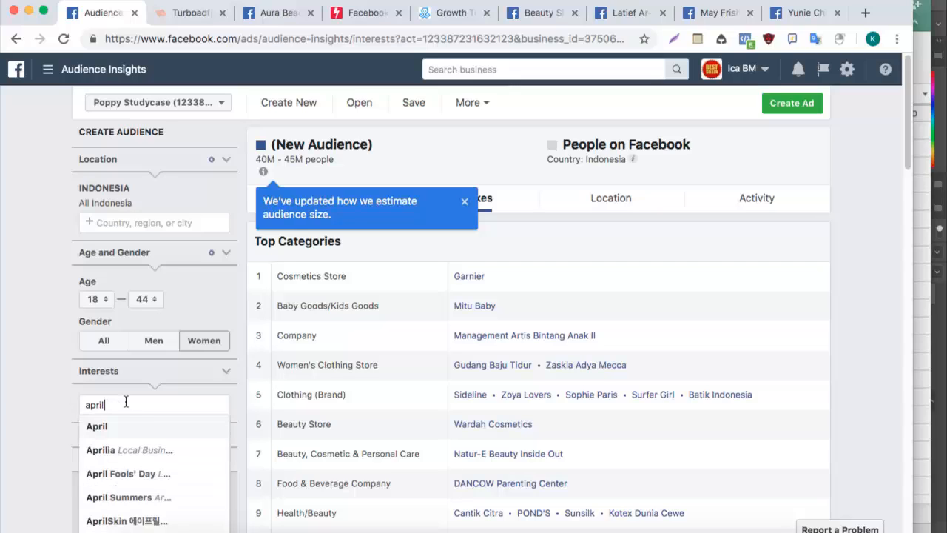
left_click(150, 523)
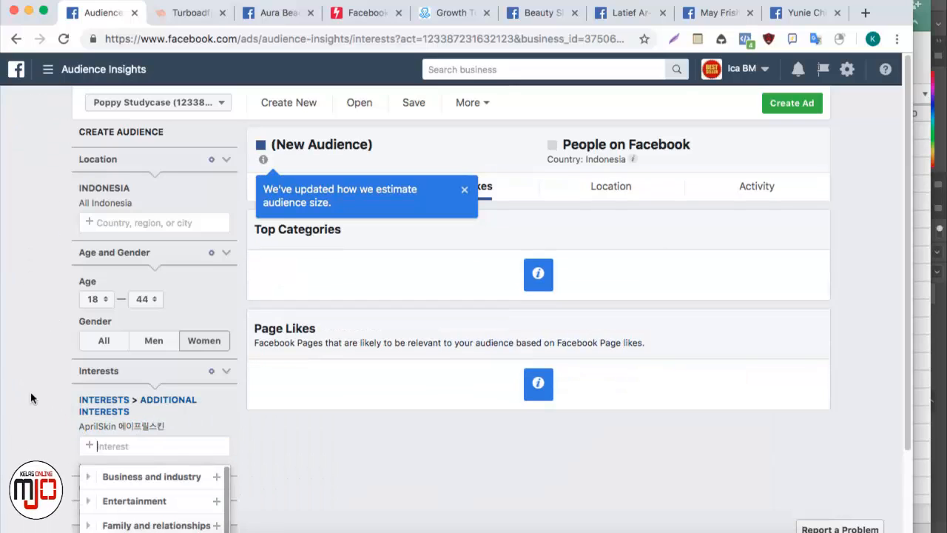
left_click(30, 391)
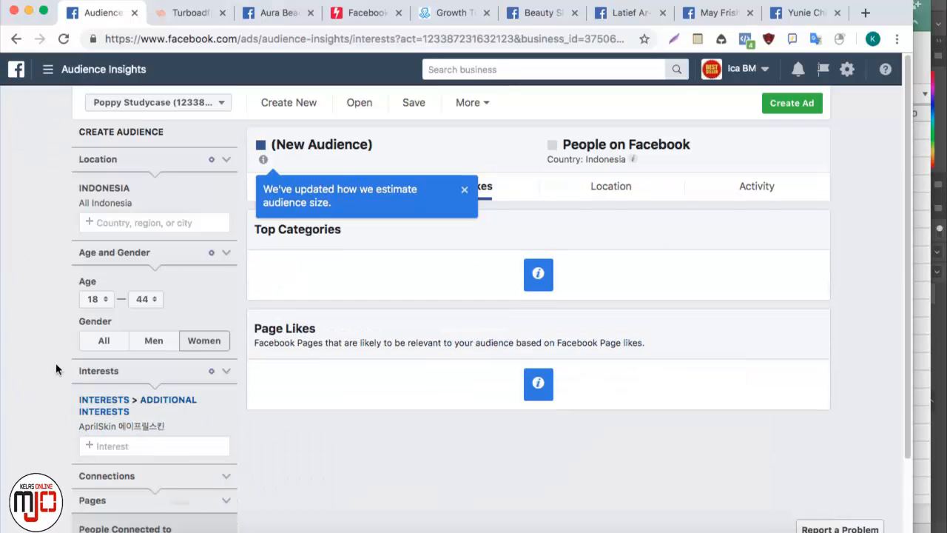
left_click(465, 197)
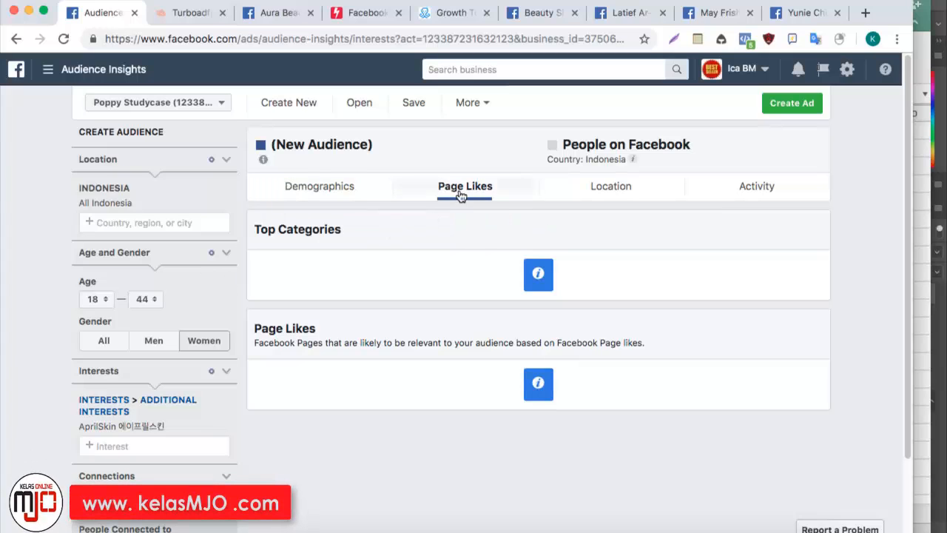
Replace the AprilSkin interest with Cosmetics from Shopping and Fashion > Beauty and dismiss the audience-size notice
mouse_move(199, 429)
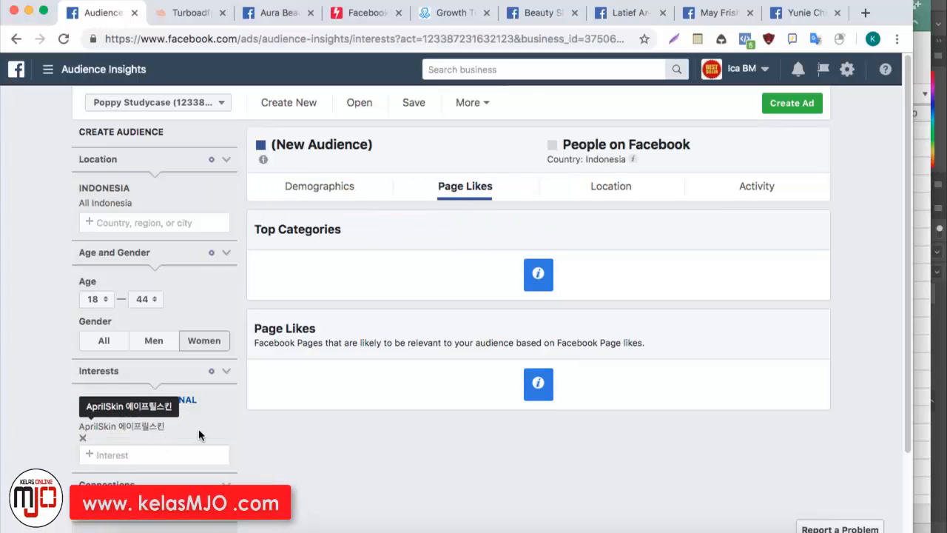
left_click(82, 441)
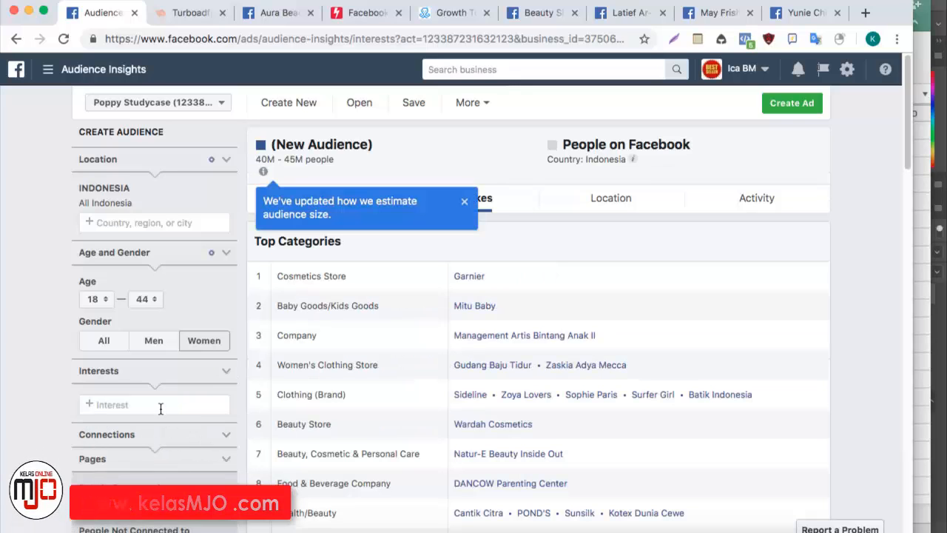
left_click(160, 405)
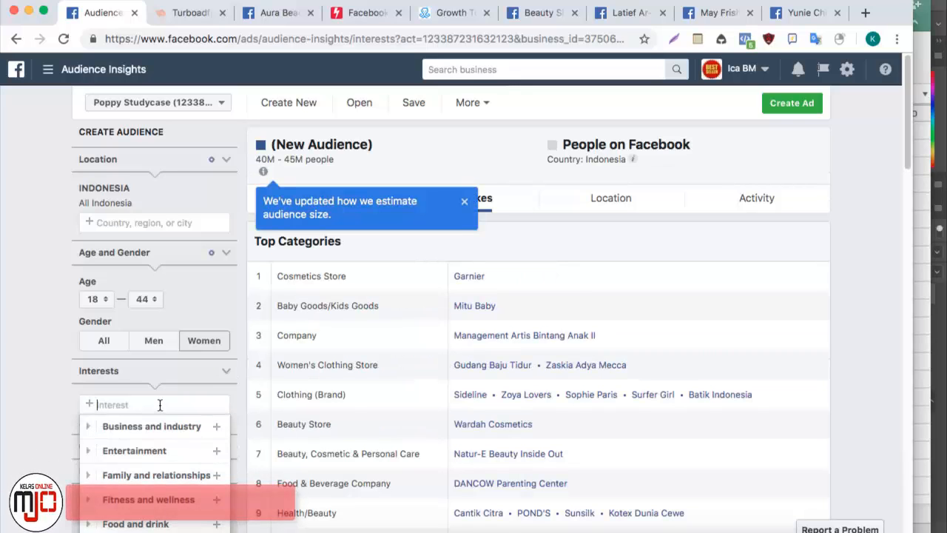
type("cosme")
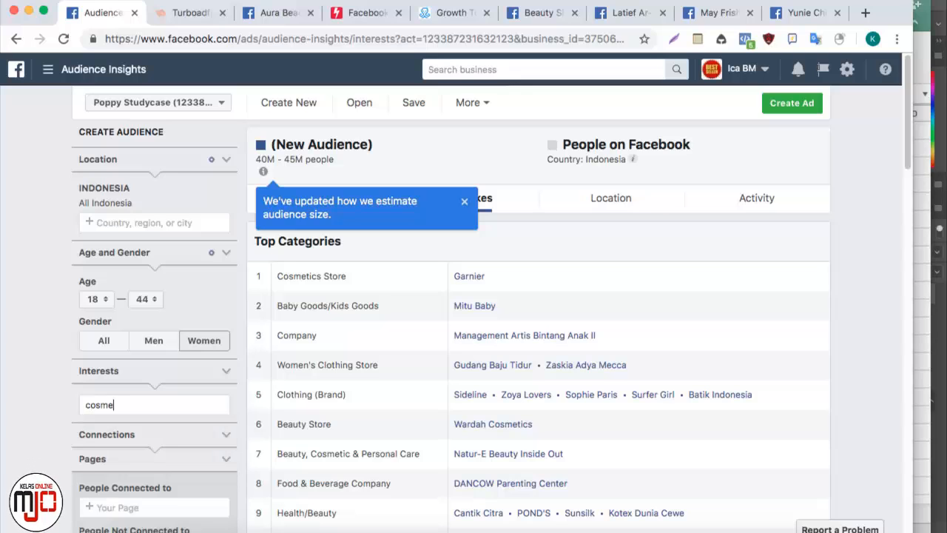
type("tic")
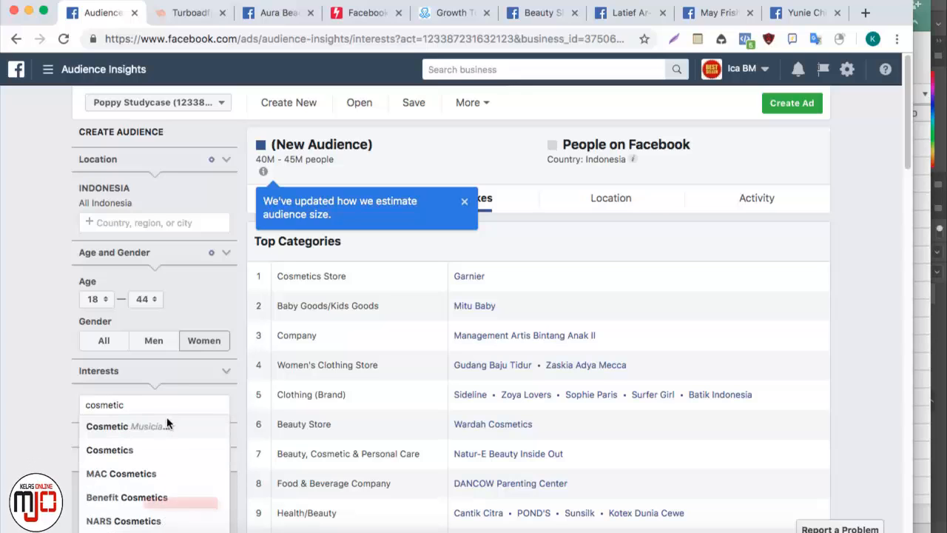
left_click(136, 451)
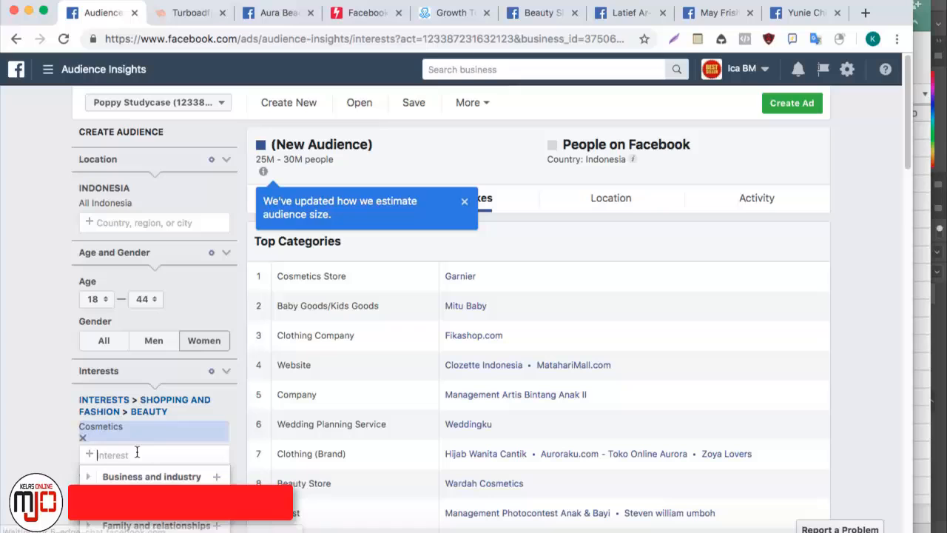
left_click(23, 370)
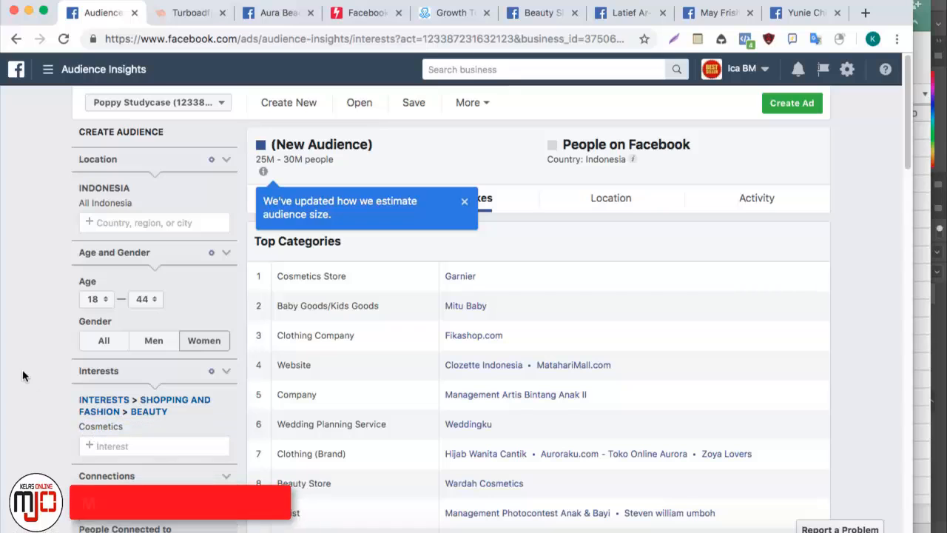
left_click(465, 203)
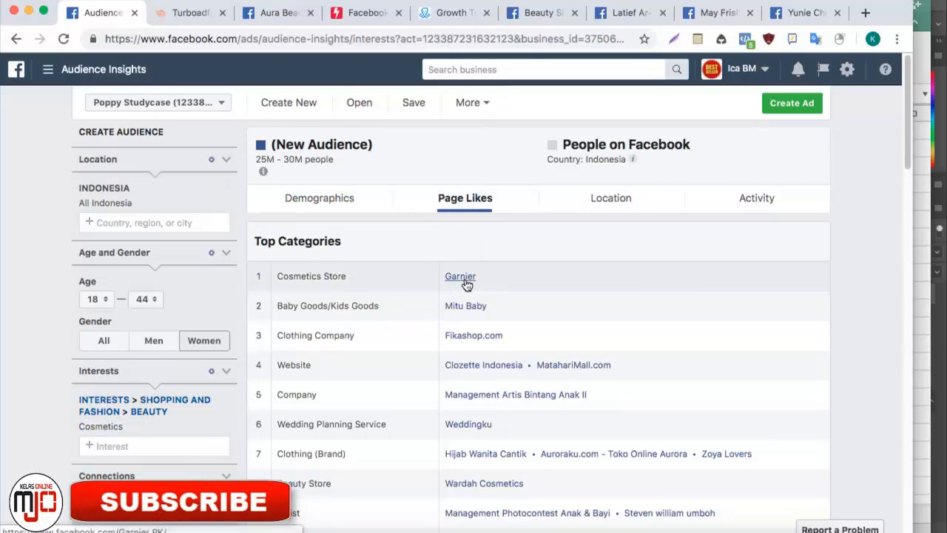
Add Garnier as an interest and remove Cosmetics so the audience targets Garnier only
left_click(158, 446)
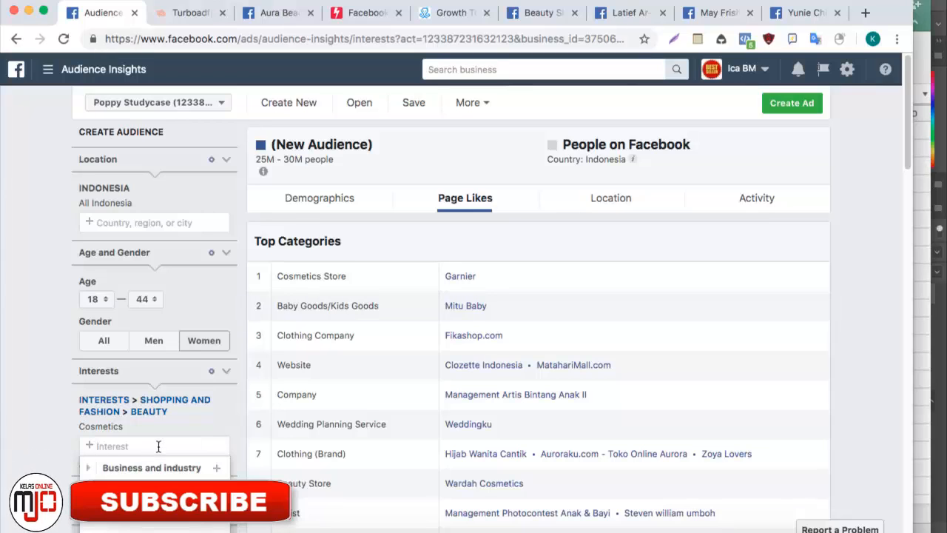
type("garnie")
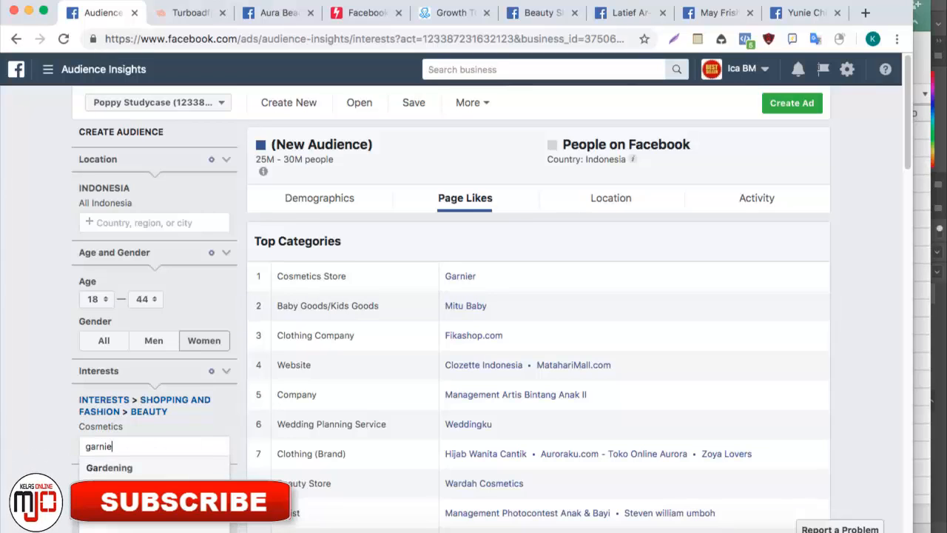
type("r")
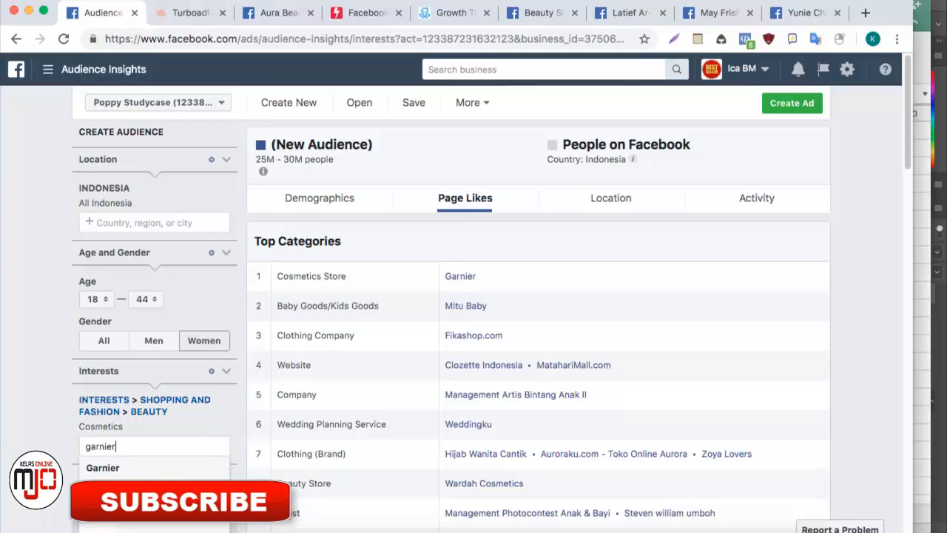
left_click(128, 469)
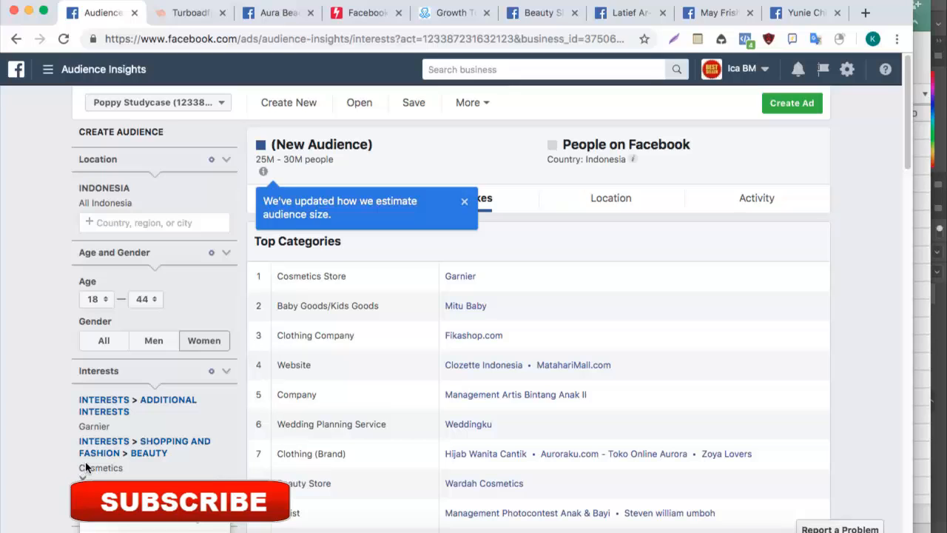
key("BackSpace")
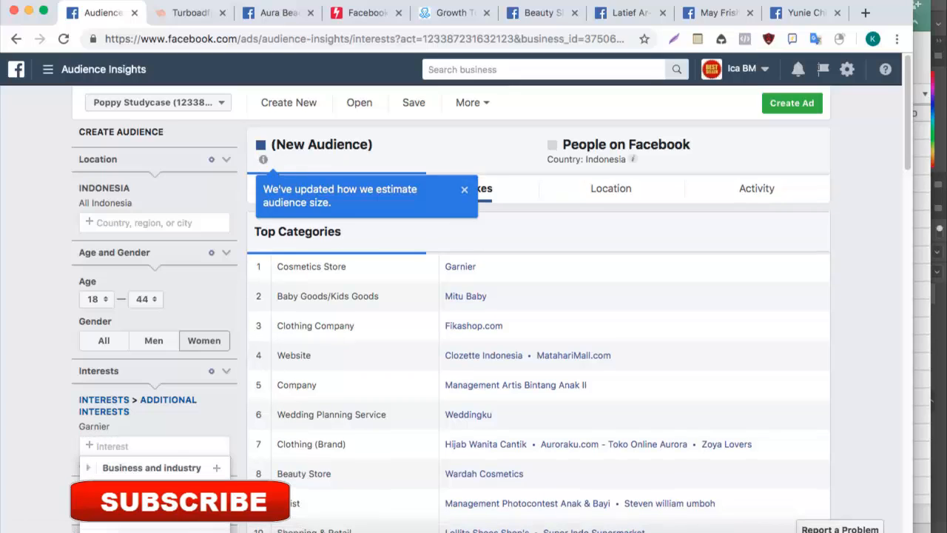
left_click(31, 417)
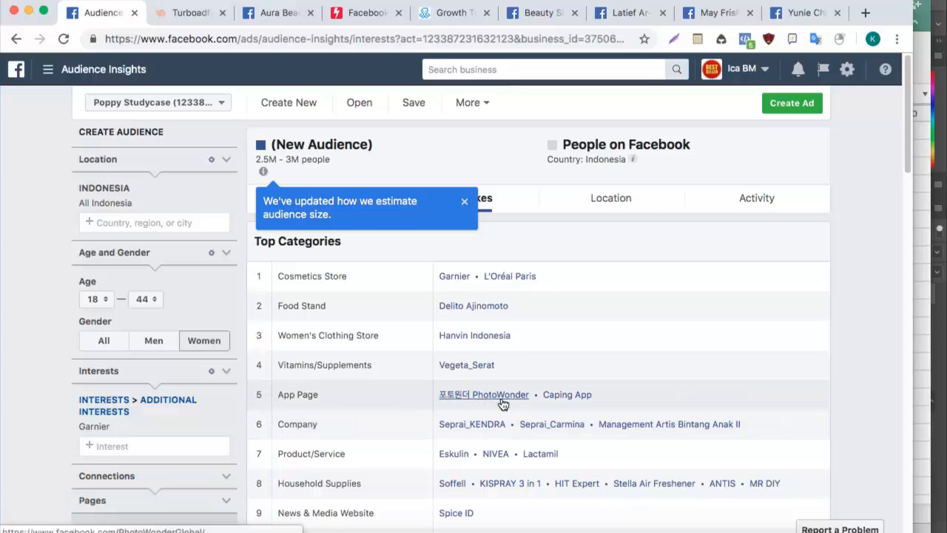
Examine the Garnier audience's Top Categories from Cosmetics Store to Skin Care Service for liked pages and segment ideas
scroll(509, 350, "down", 1)
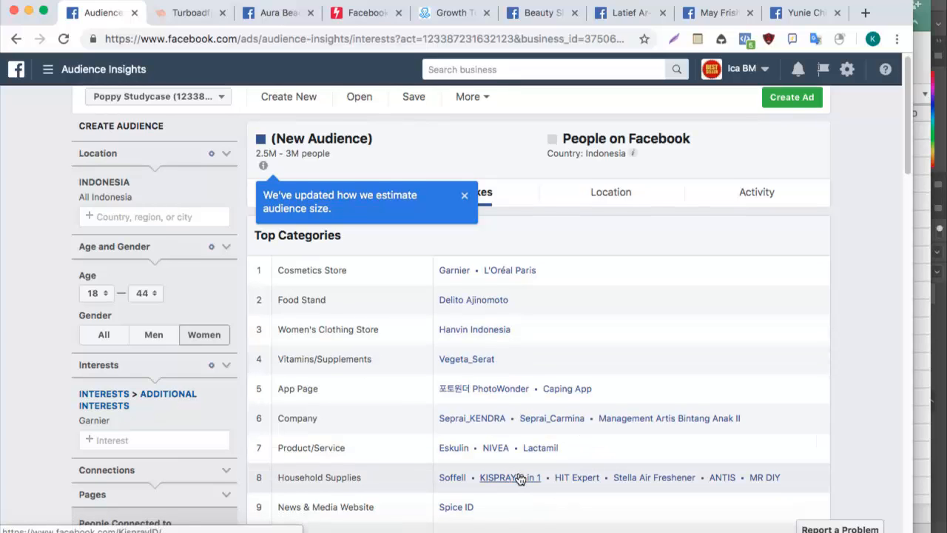
scroll(519, 477, "down", 2)
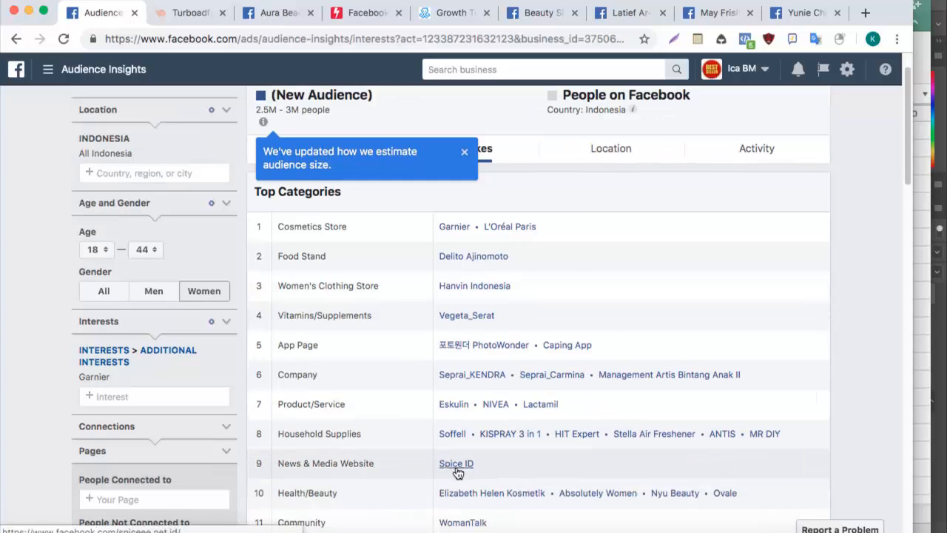
scroll(459, 471, "down", 5)
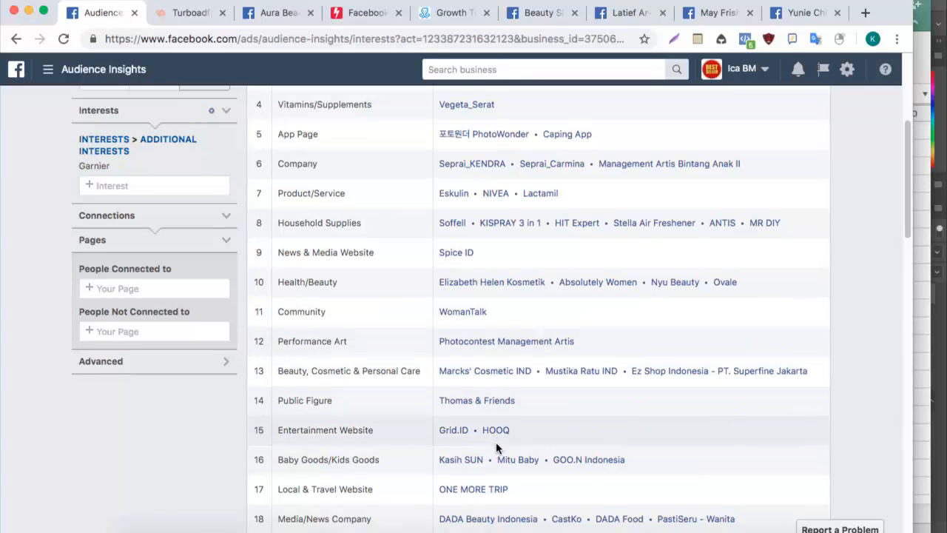
scroll(496, 442, "down", 3)
scroll(500, 444, "down", 2)
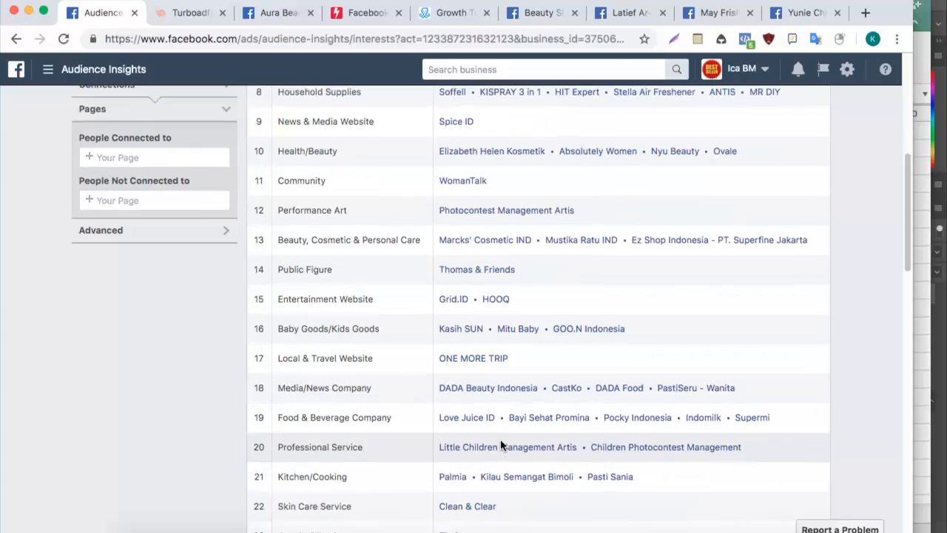
scroll(190, 359, "up", 10)
scroll(190, 360, "up", 1)
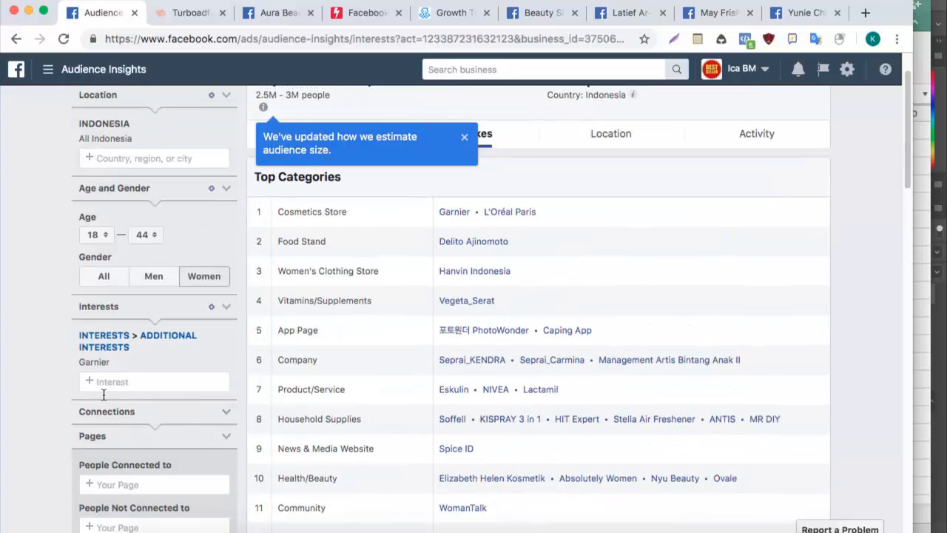
Dismiss the audience-size notice and review the full Garnier Top Categories list down to Retail Company
mouse_move(89, 359)
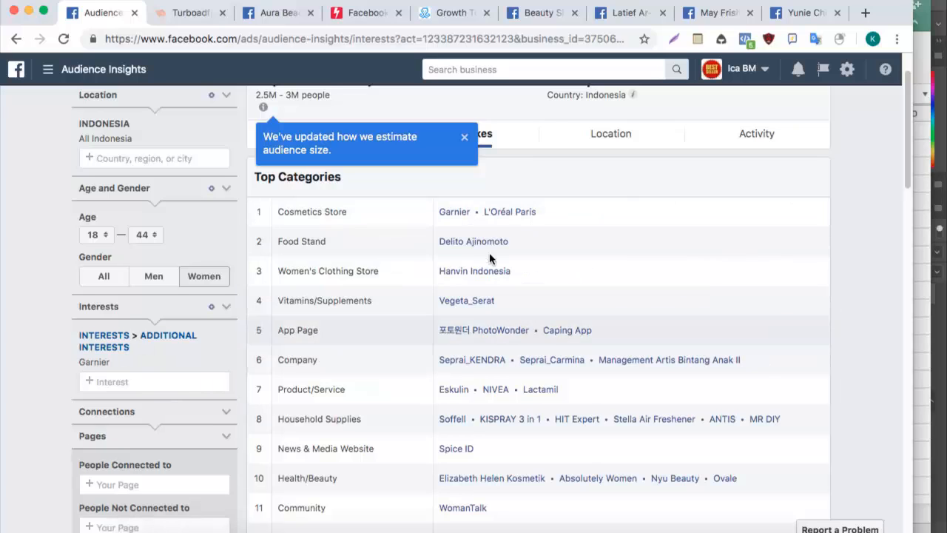
left_click(465, 141)
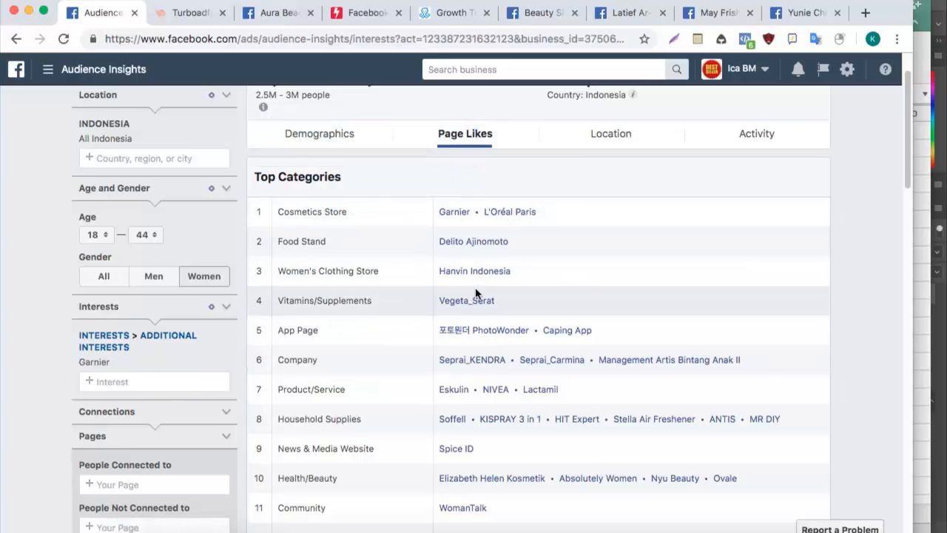
scroll(514, 340, "down", 1)
scroll(514, 340, "down", 9)
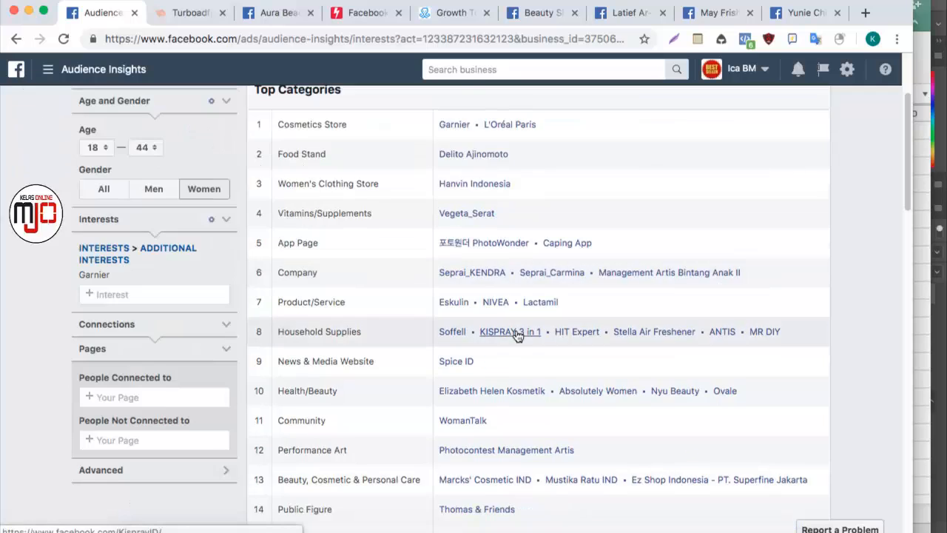
scroll(516, 333, "down", 9)
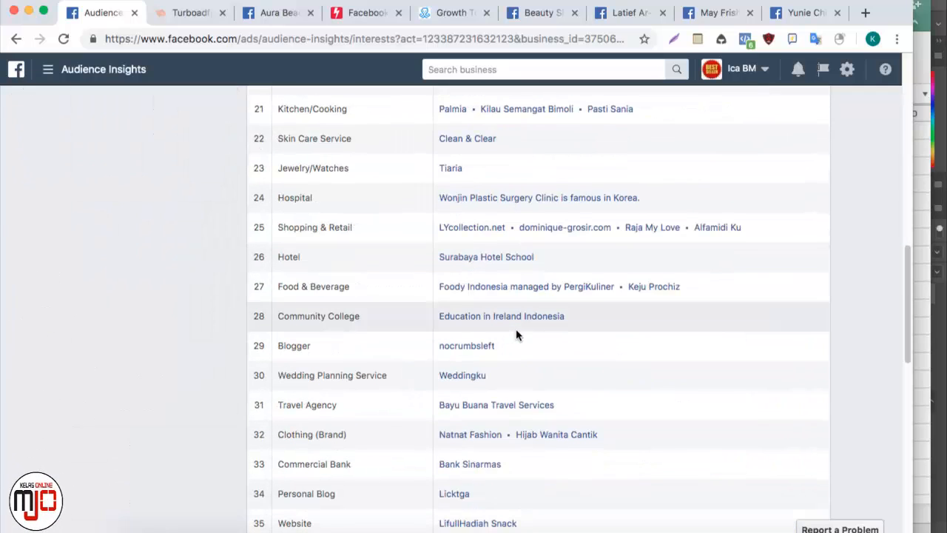
scroll(516, 333, "down", 6)
scroll(516, 334, "down", 2)
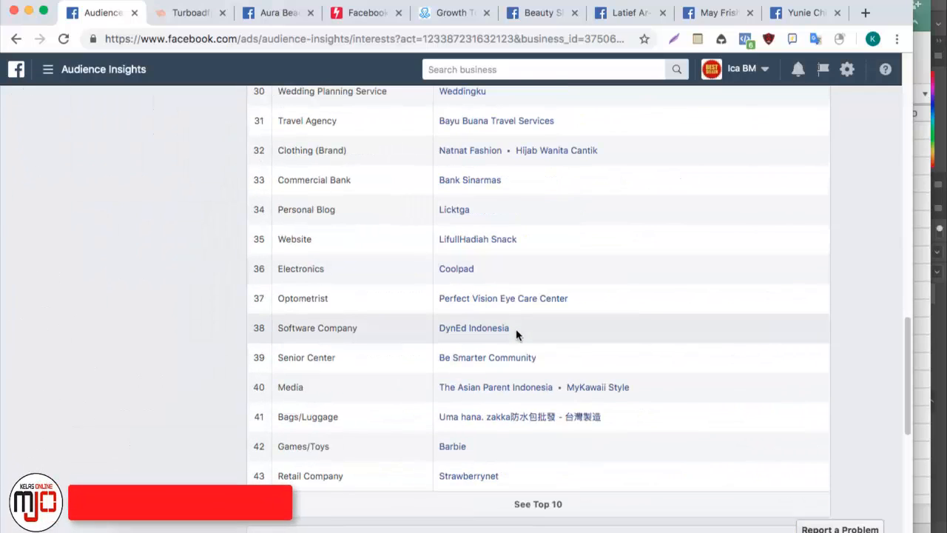
scroll(516, 329, "up", 20)
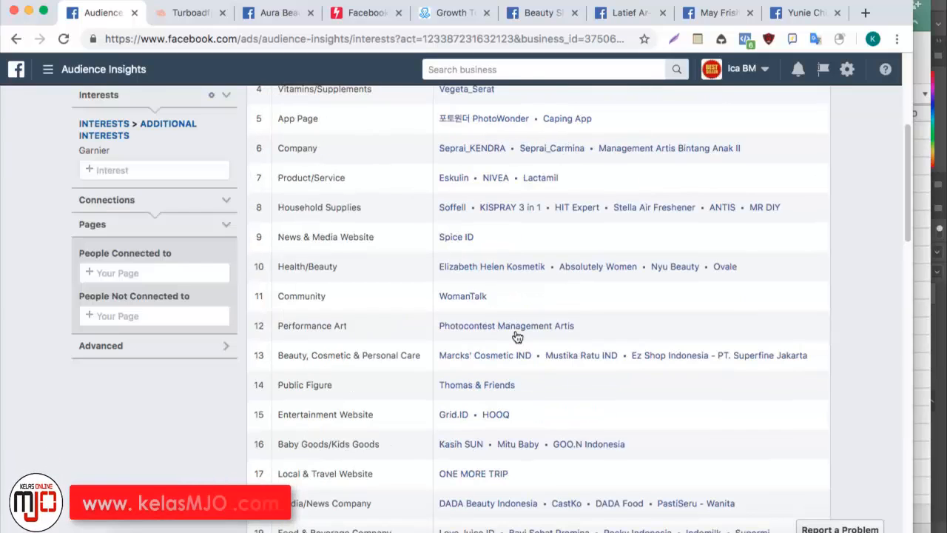
Remove the Garnier interest and add Skin care so the audience targets Skin care only
scroll(160, 296, "up", 2)
mouse_move(88, 218)
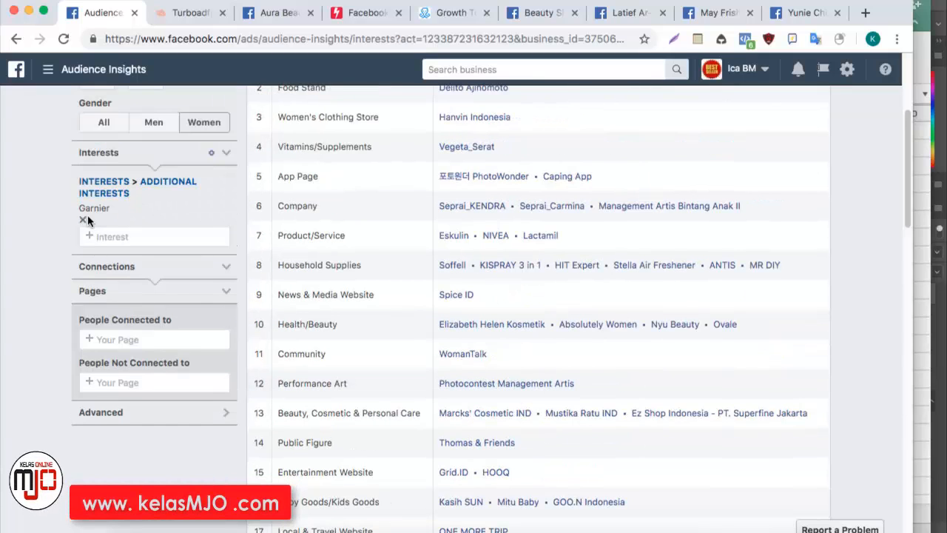
left_click(83, 219)
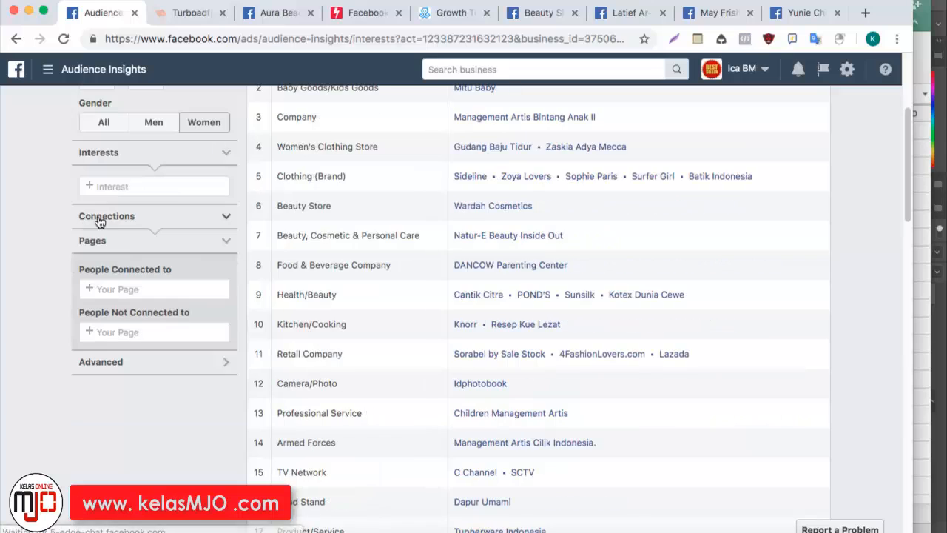
left_click(126, 186)
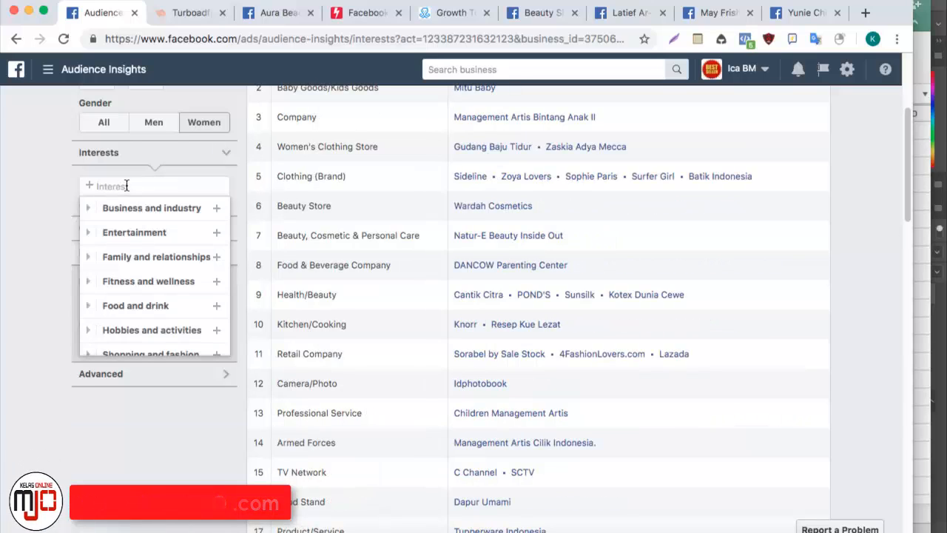
type("skincare")
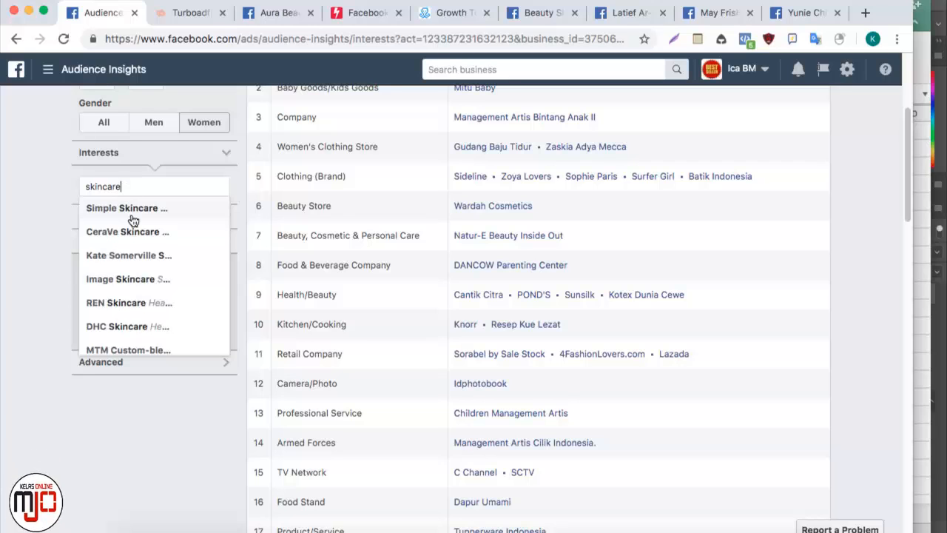
key("BackSpace")
key("BackSpace")
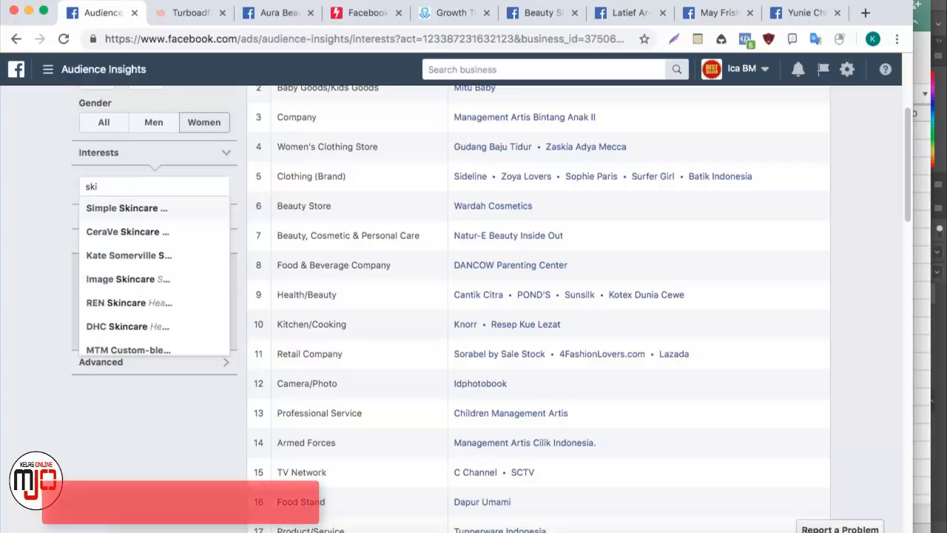
type("n")
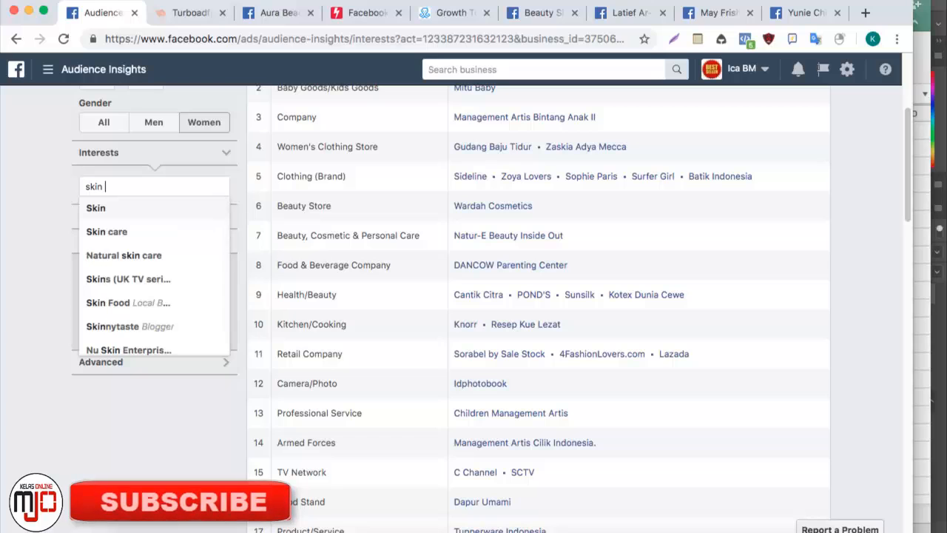
left_click(139, 235)
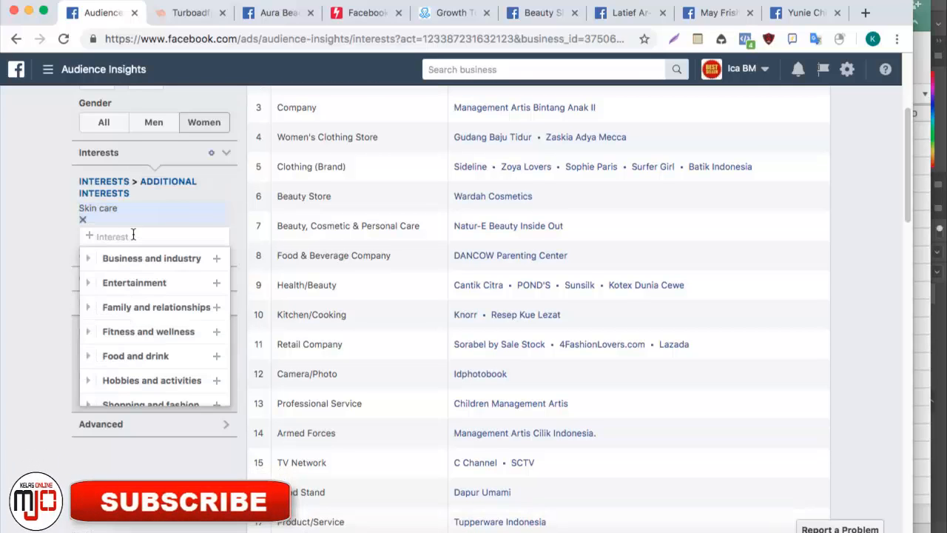
left_click(33, 228)
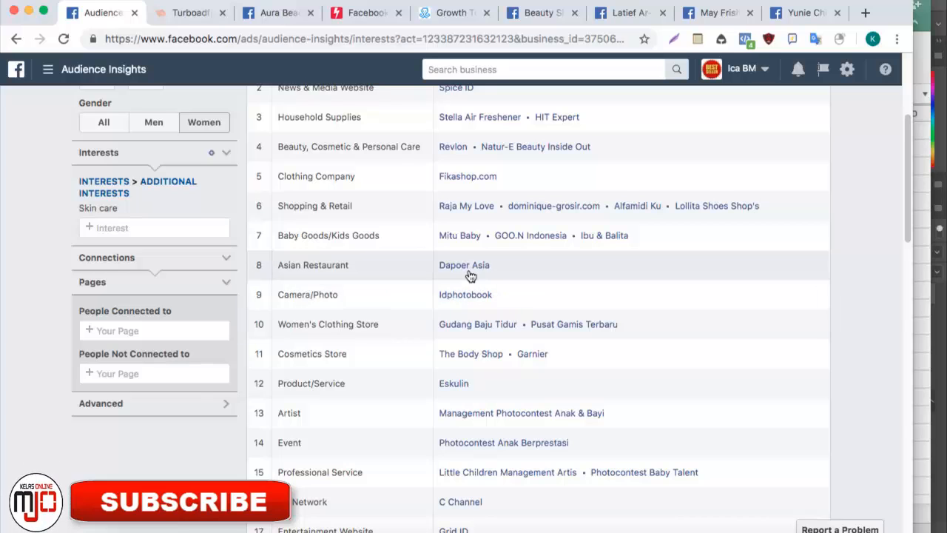
Review the Skin care audience's Top Categories for new segment ideas and highlight Alodokter under Health & Wellness Website
scroll(508, 401, "down", 5)
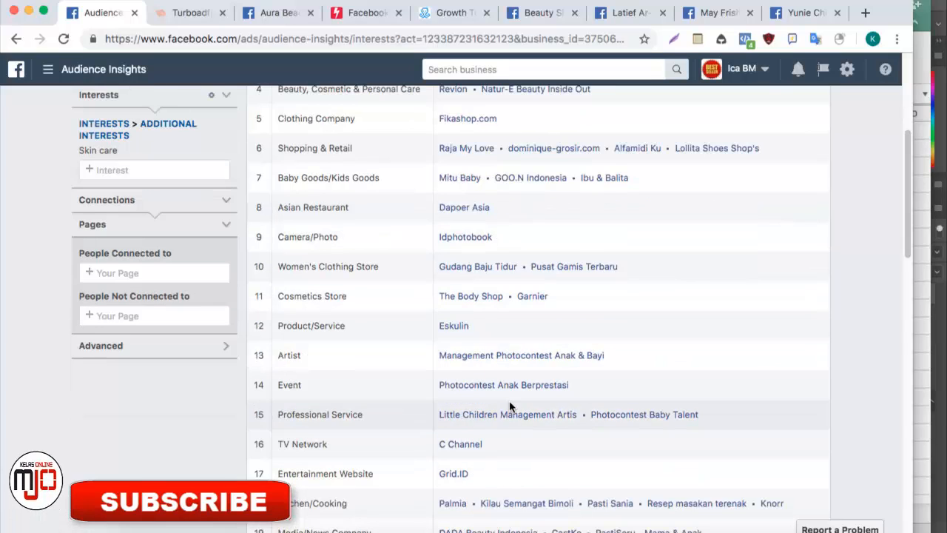
scroll(510, 406, "down", 1)
scroll(509, 405, "down", 1)
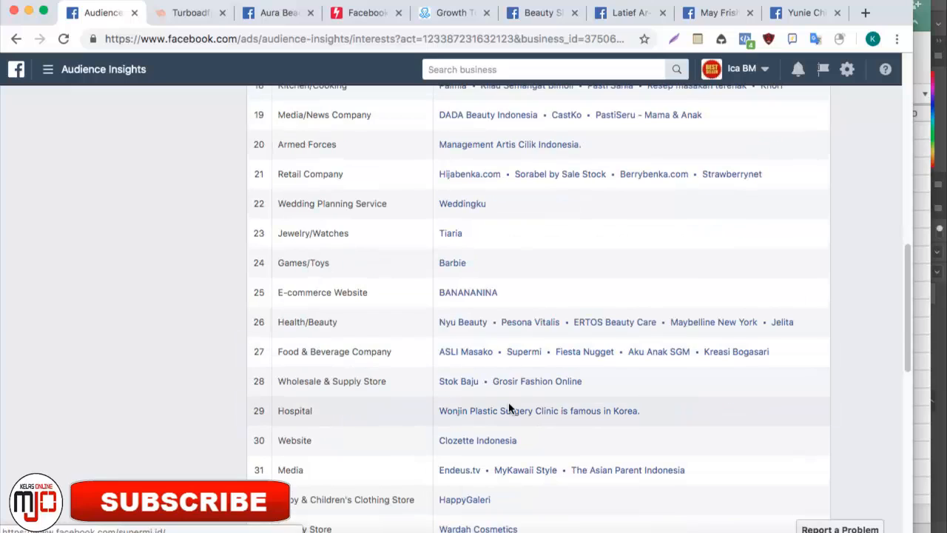
scroll(518, 399, "down", 3)
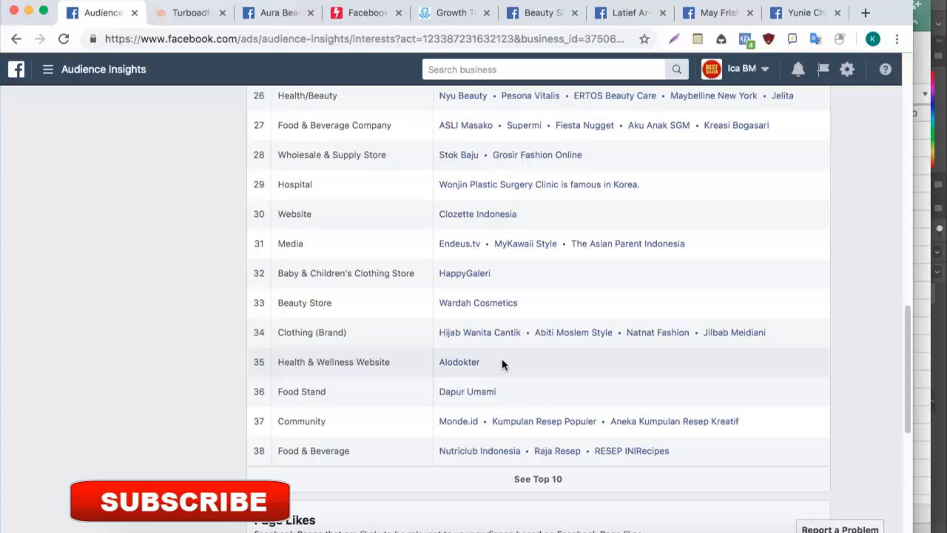
left_click_drag(502, 359, 437, 363)
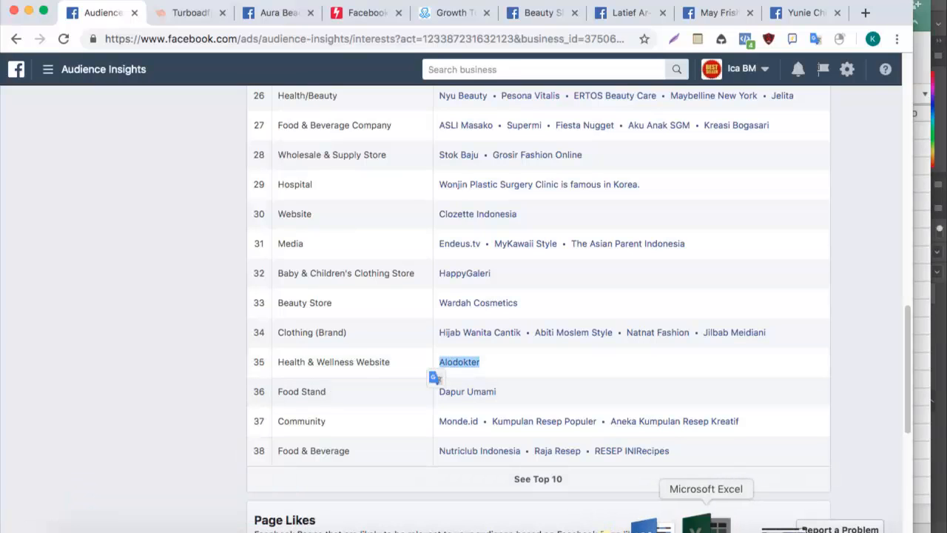
Switch to Microsoft Excel, enter "dokter" in B18 as a new market segment and extend the numbering to 17 beside it
left_click(710, 525)
left_click(69, 433)
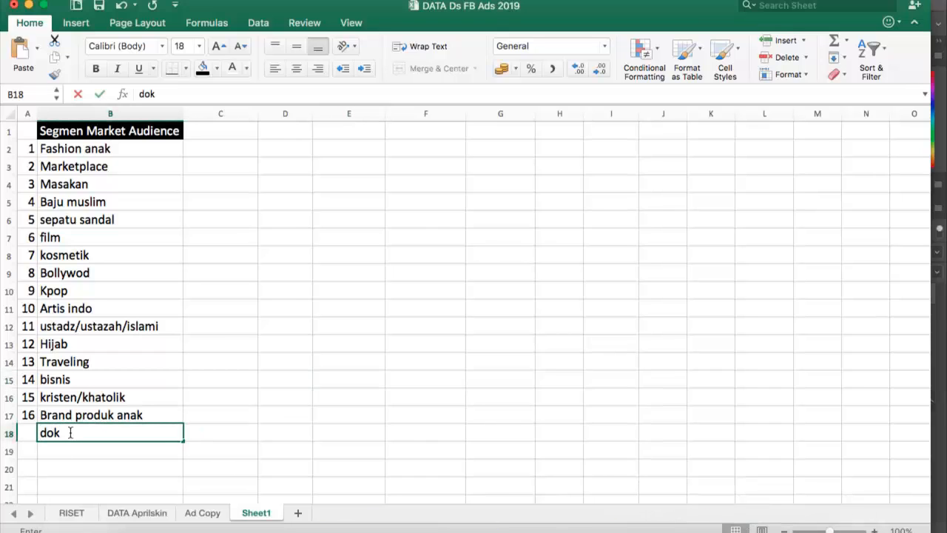
type("dokter")
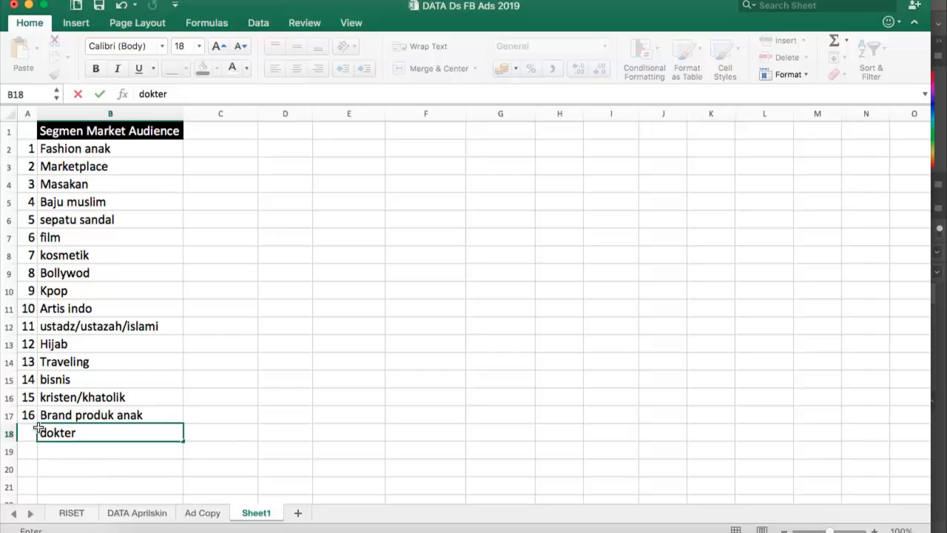
key("Return")
key("Return")
left_click_drag(27, 397, 26, 415)
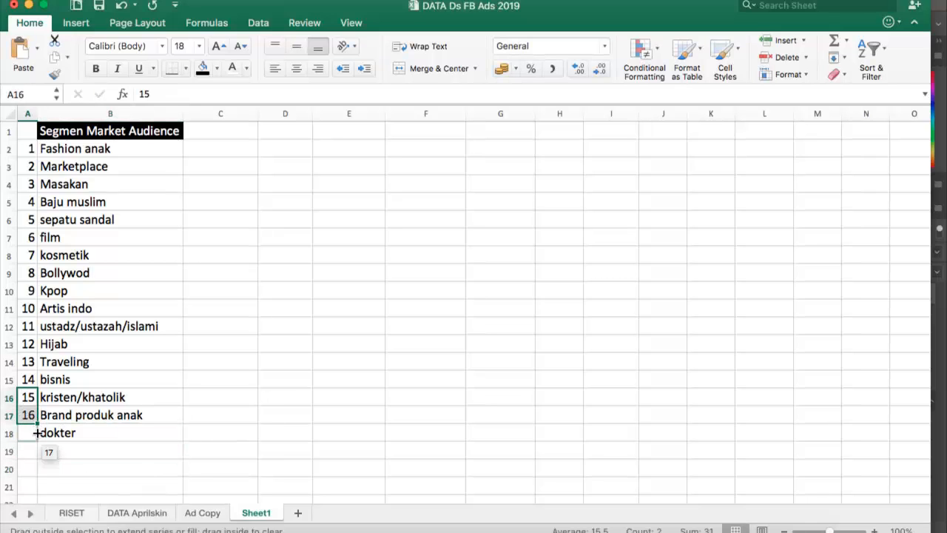
left_click_drag(184, 470, 184, 470)
left_click(186, 470)
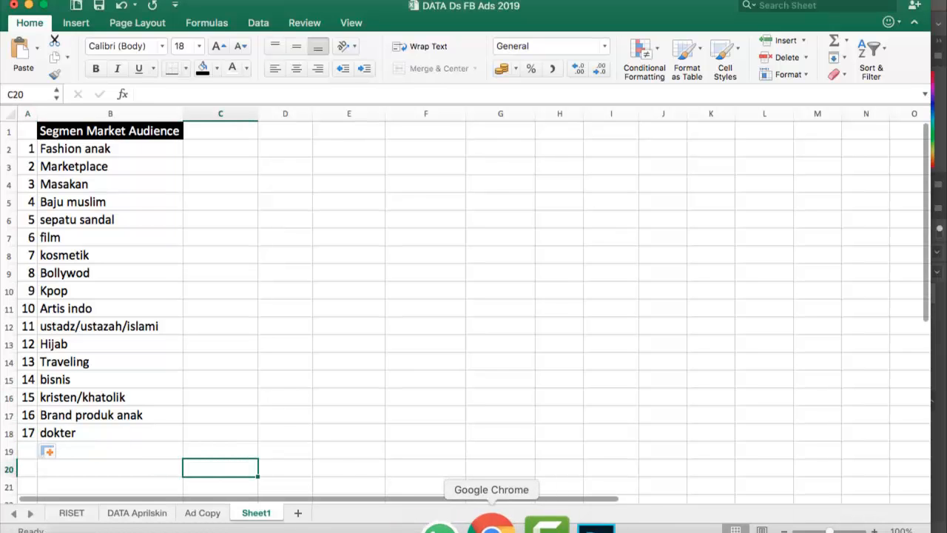
Return to Audience Insights in Google Chrome, dismiss the audience-size notice and look over the Skin care interest and its Top Categories
left_click(495, 527)
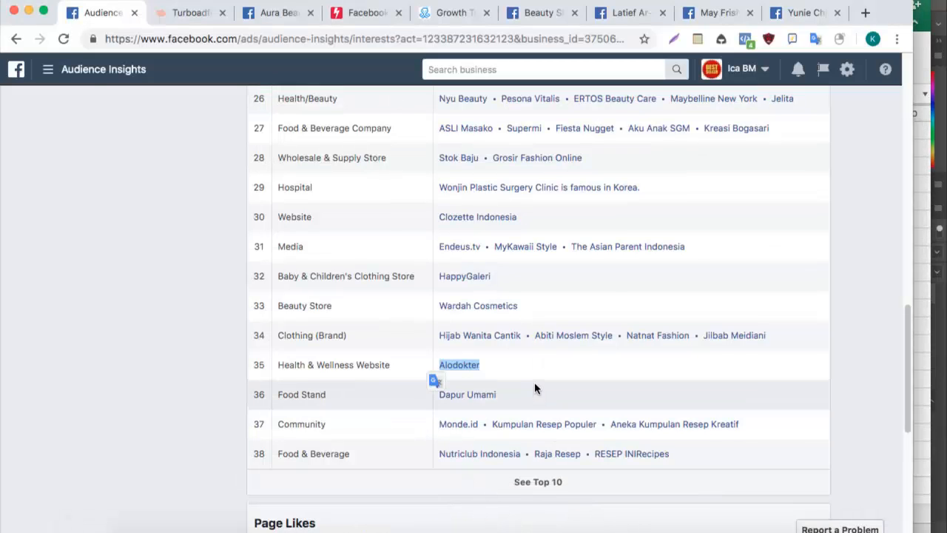
scroll(535, 382, "up", 10)
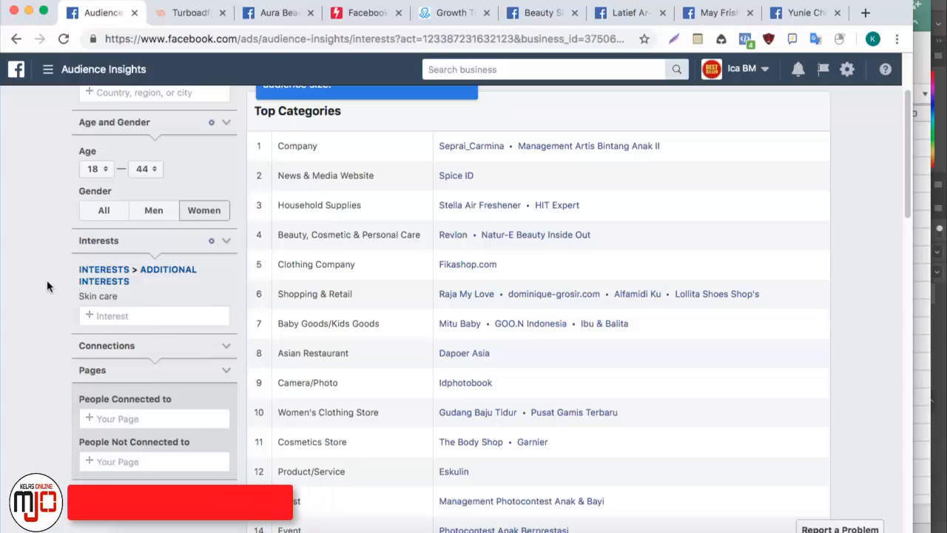
mouse_move(117, 294)
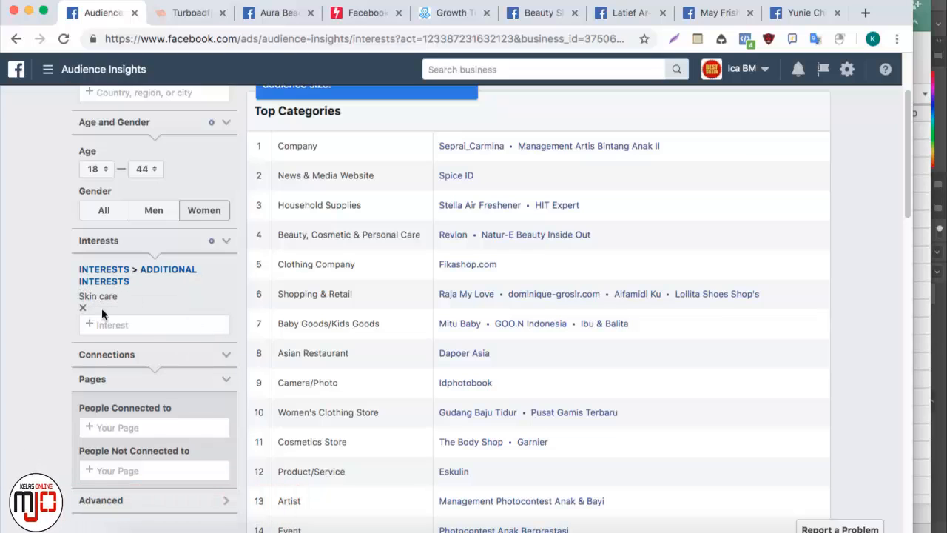
scroll(428, 344, "up", 3)
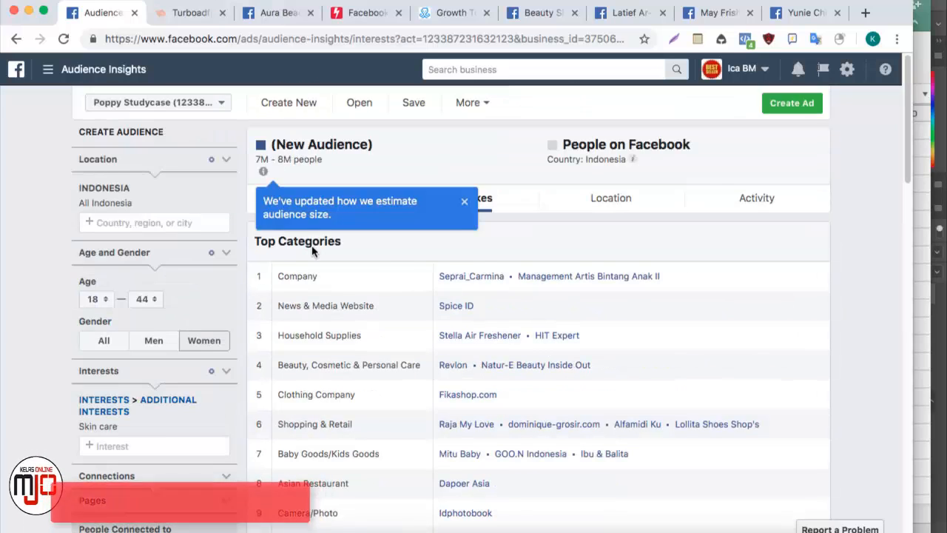
left_click(465, 202)
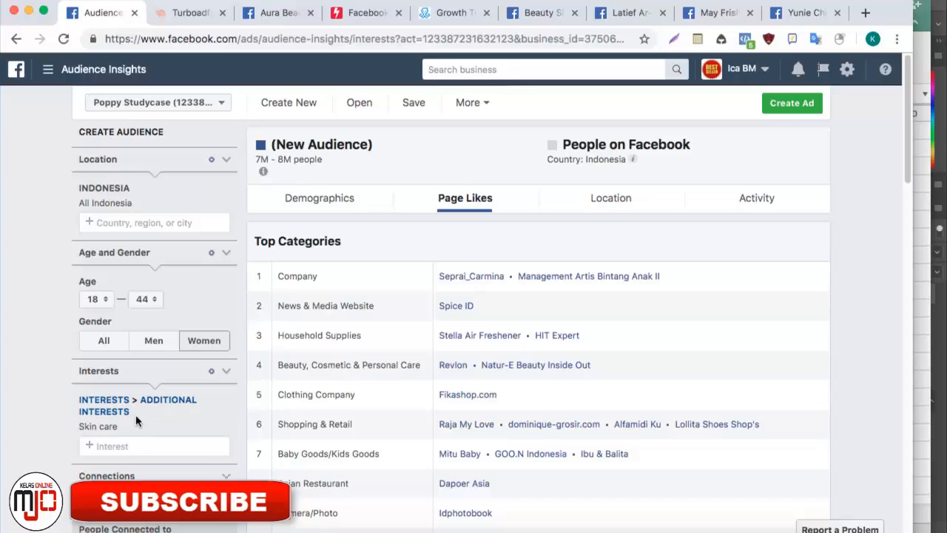
mouse_move(116, 417)
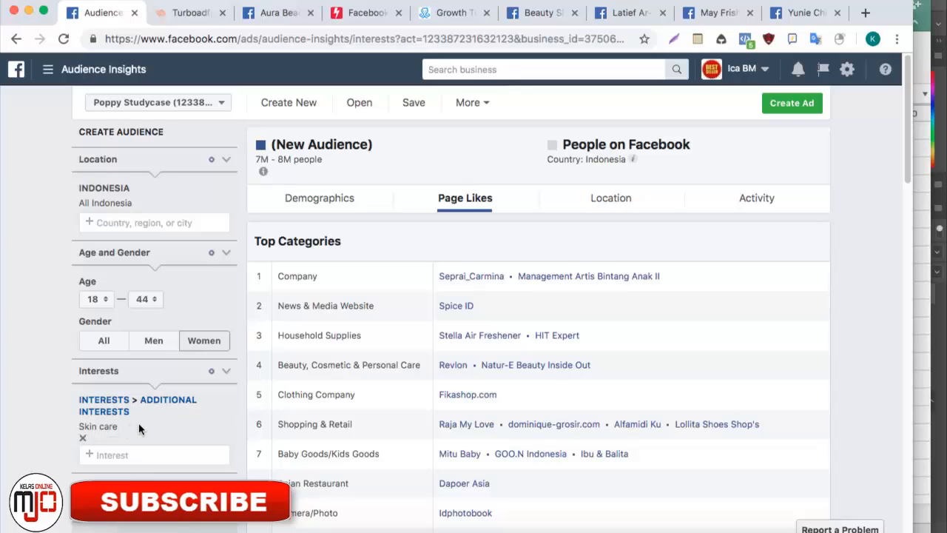
left_click(146, 443)
scroll(711, 355, "down", 5)
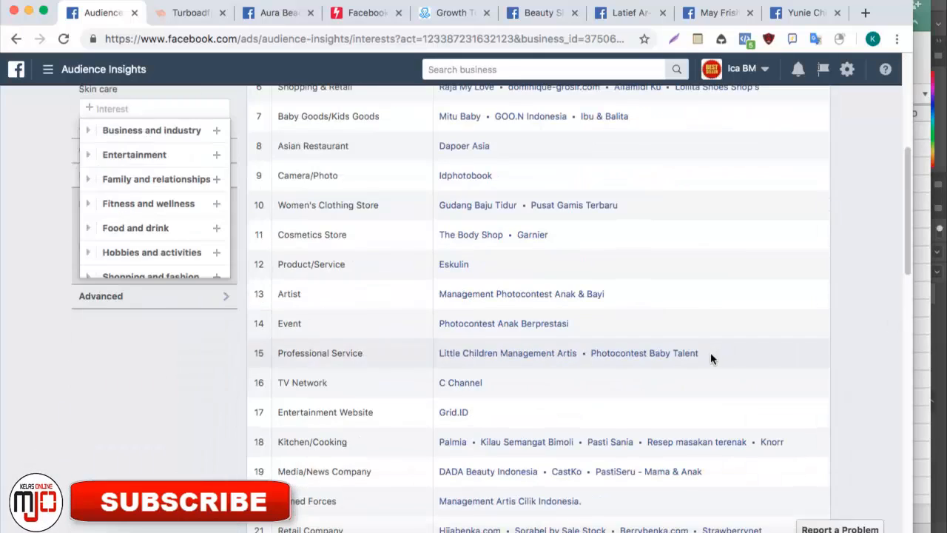
Switch to Microsoft Excel and review the Segmen Market Audience list from Fashion anak to dokter
left_click(707, 529)
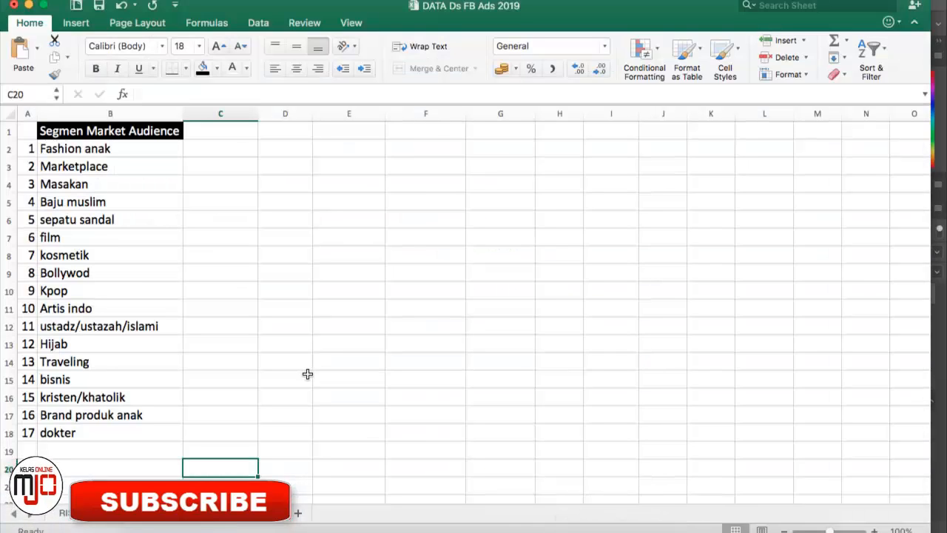
left_click_drag(105, 153, 78, 428)
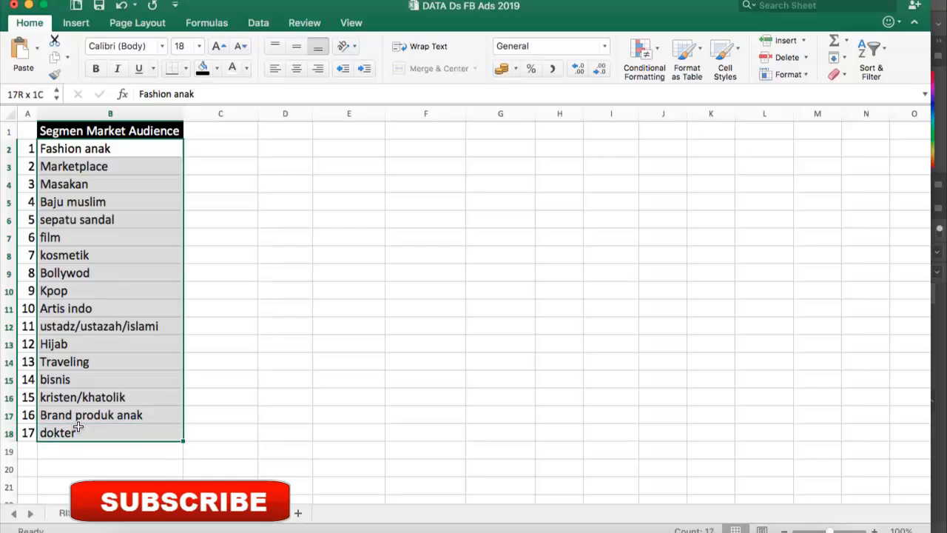
left_click(261, 321)
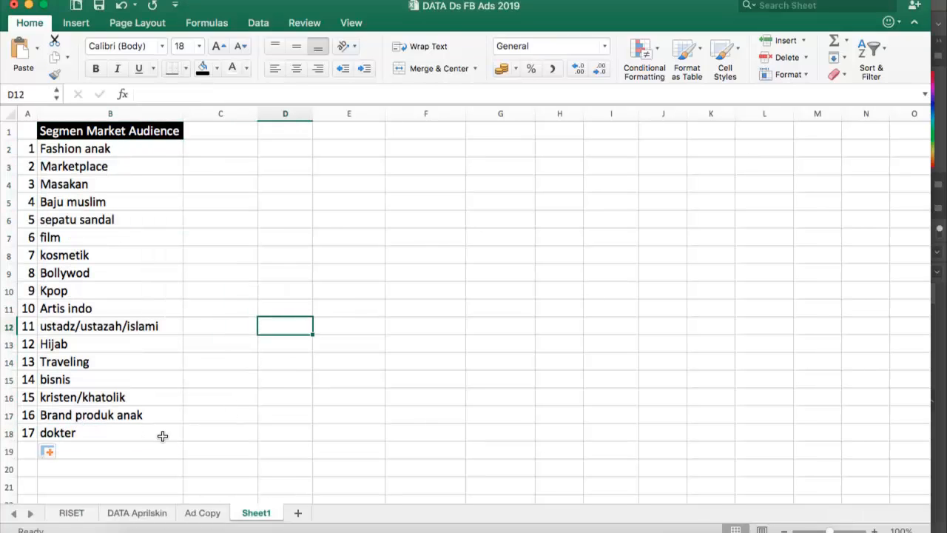
left_click(242, 188)
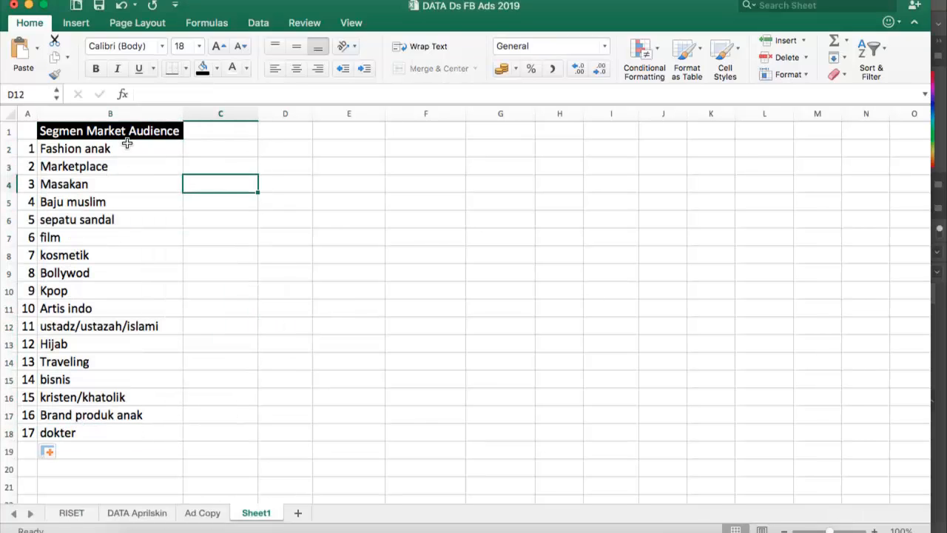
left_click_drag(90, 151, 74, 437)
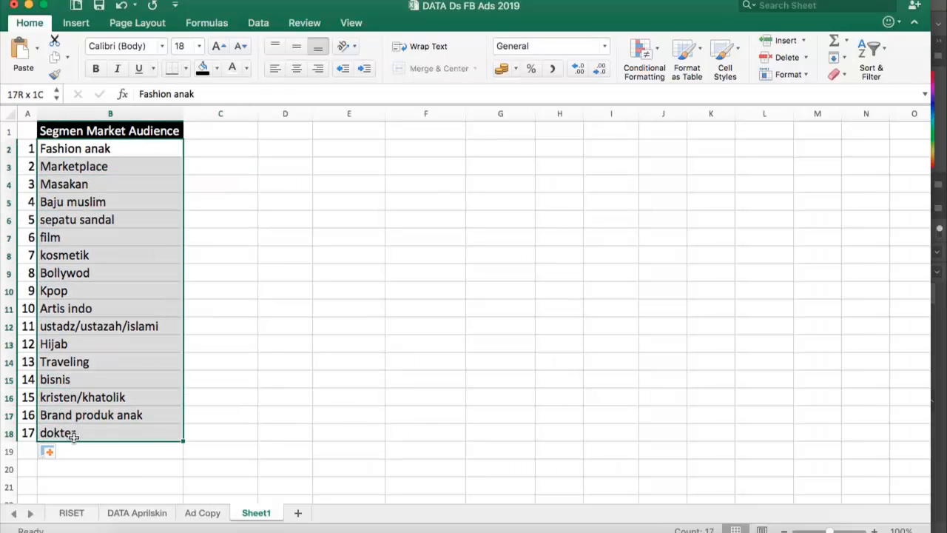
left_click(244, 315)
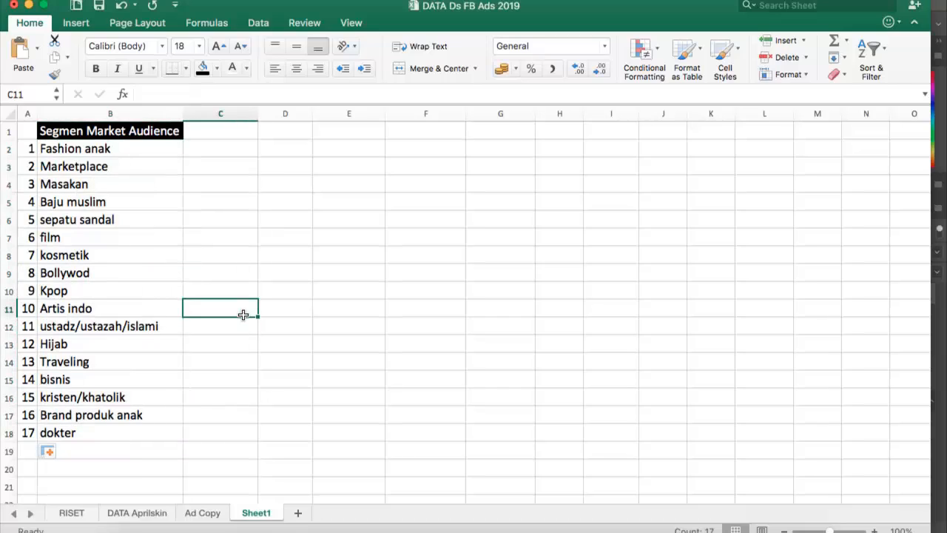
key("Up")
key("Up")
key("Up")
key("Up")
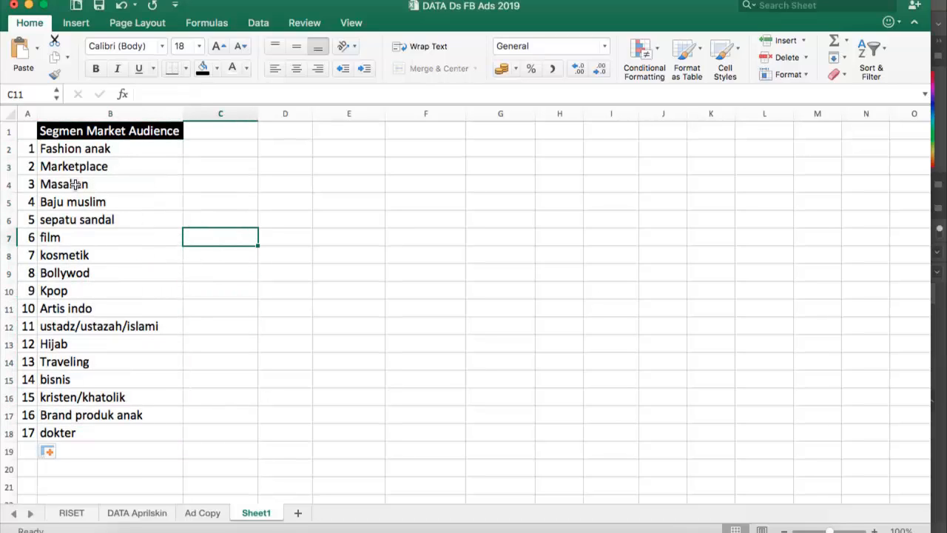
left_click(666, 196)
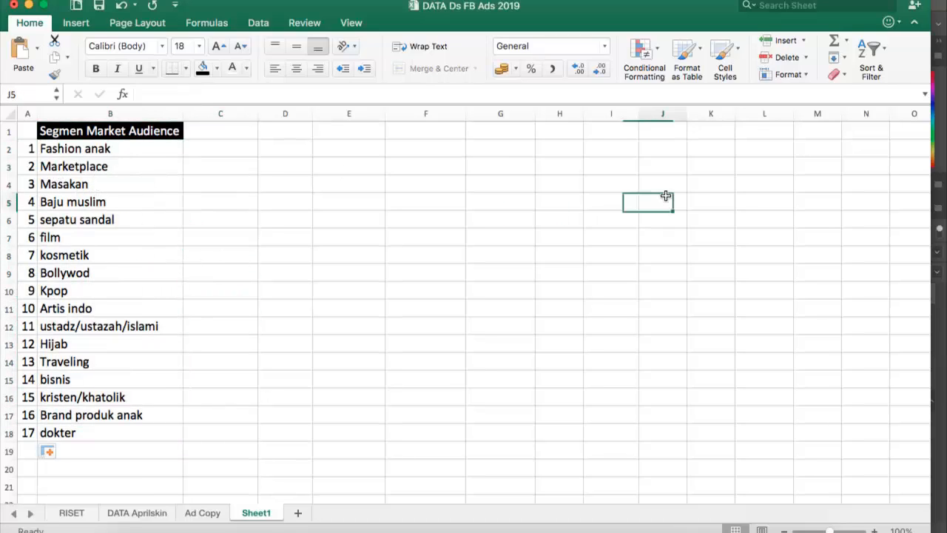
left_click(345, 328)
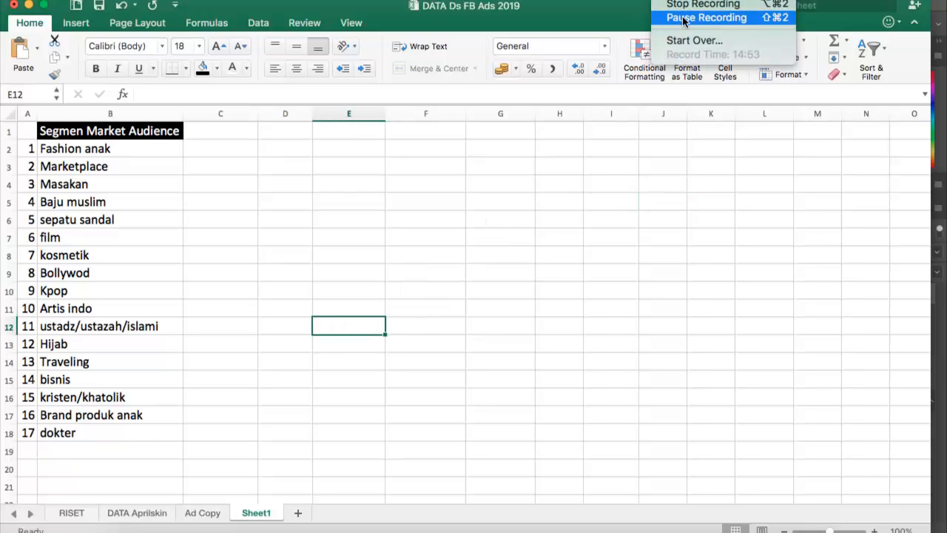
left_click(703, 6)
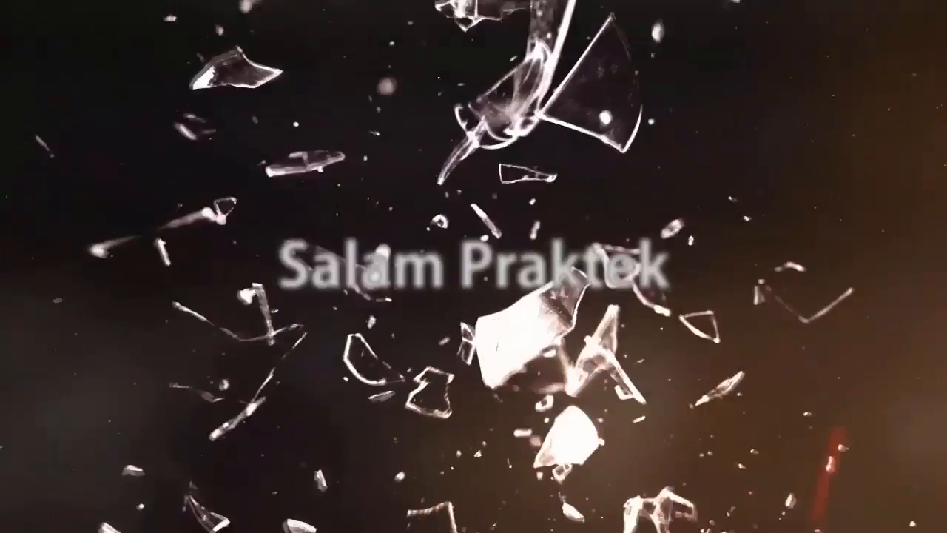